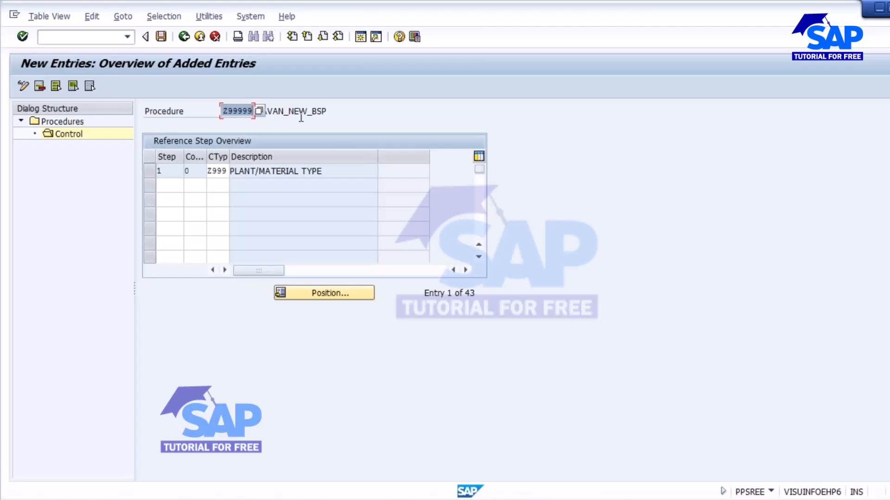
# Leave the control entries of search procedure Z99999 and return to the IMG structure
pyautogui.click(183, 37)
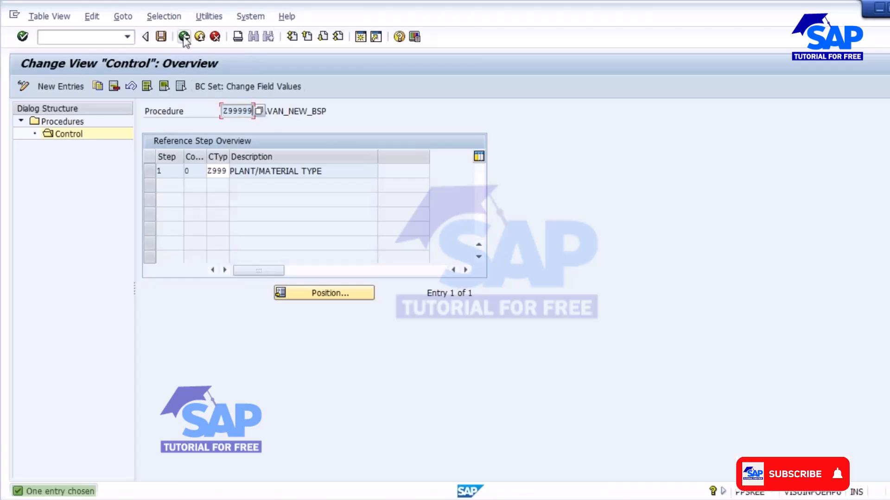
pyautogui.click(185, 39)
pyautogui.click(185, 39)
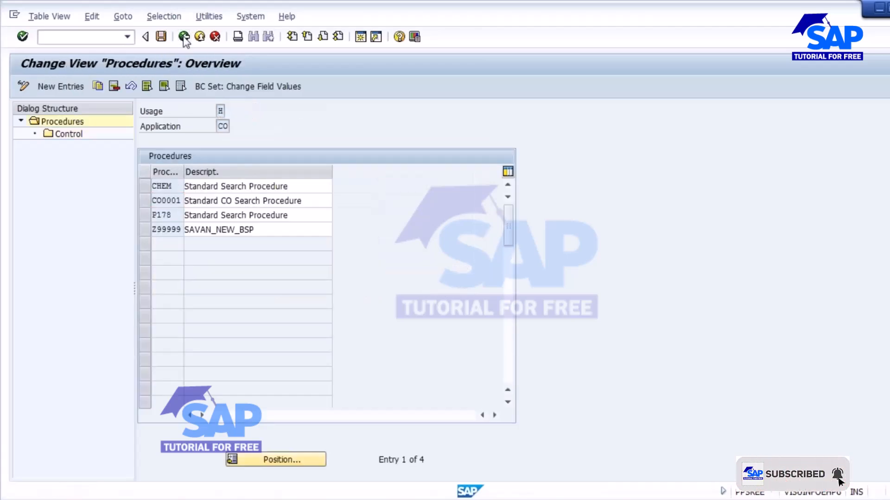
pyautogui.click(185, 39)
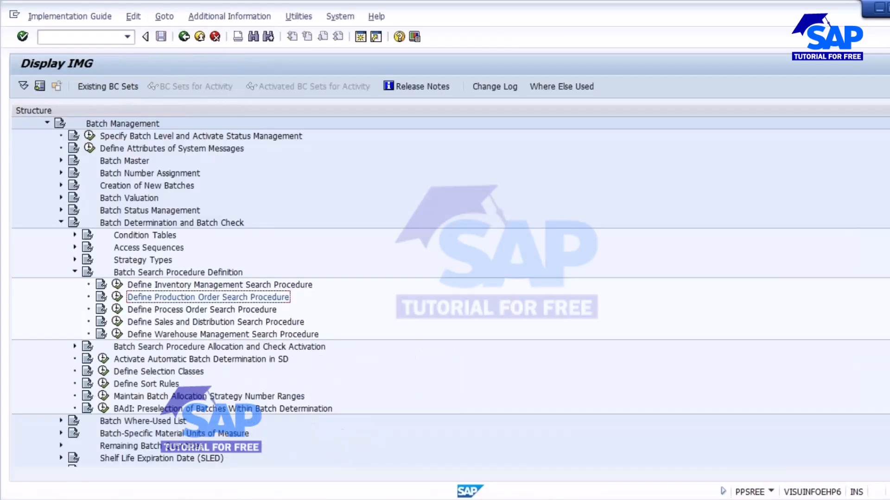
# Collapse the Batch Search Procedure Definition, Batch Determination and Batch Check, Batch Management and Logistics - General nodes of the IMG
pyautogui.click(75, 273)
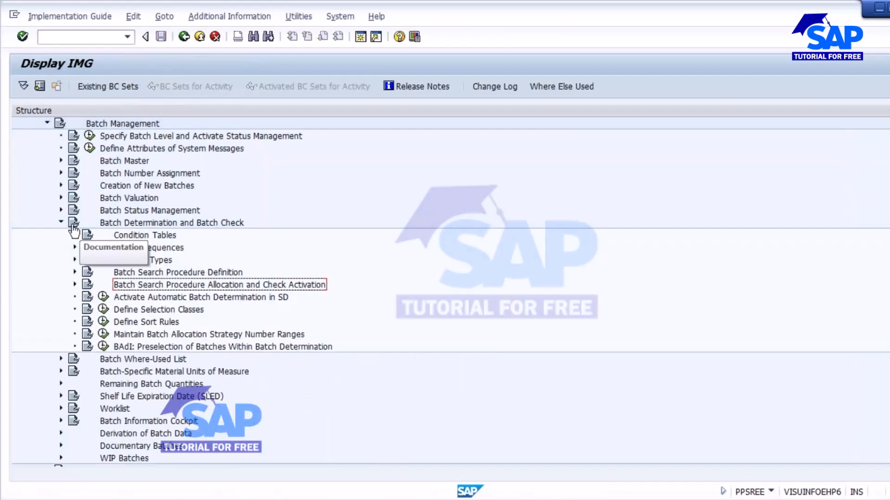
pyautogui.click(61, 222)
pyautogui.scroll(2, 54, 223)
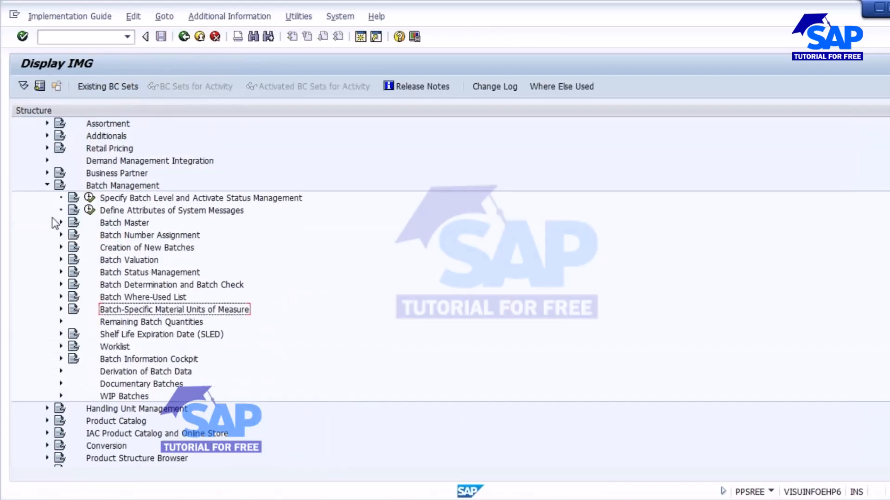
pyautogui.click(47, 186)
pyautogui.scroll(-4, 173, 307)
pyautogui.scroll(5, 97, 347)
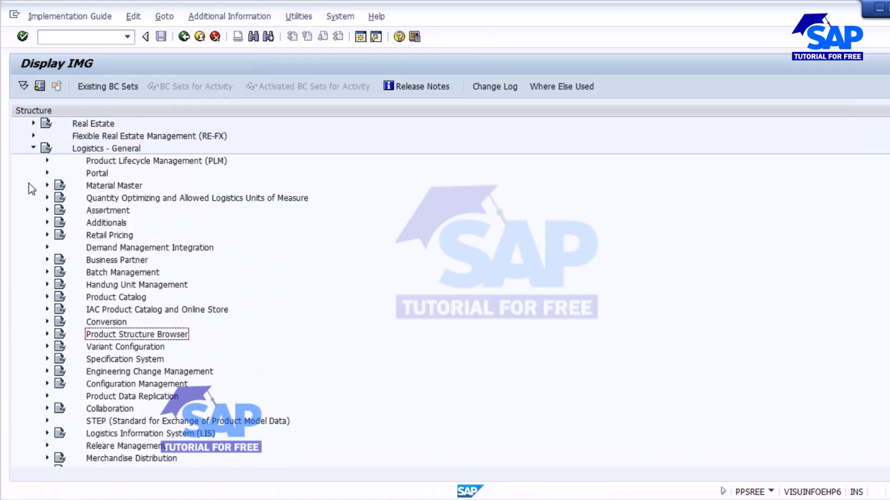
pyautogui.click(34, 149)
pyautogui.scroll(-2, 140, 300)
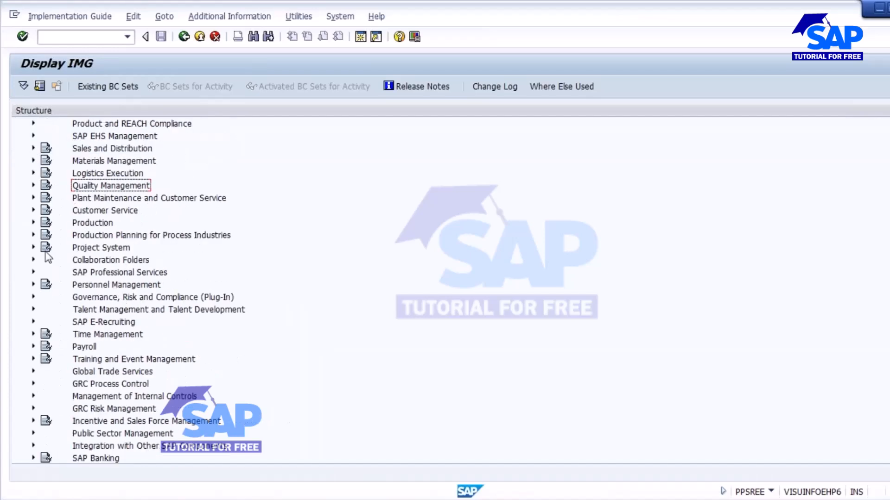
# Open the order type-dependent parameters activity under Production, Shop Floor Control, Master Data, Order
pyautogui.click(34, 222)
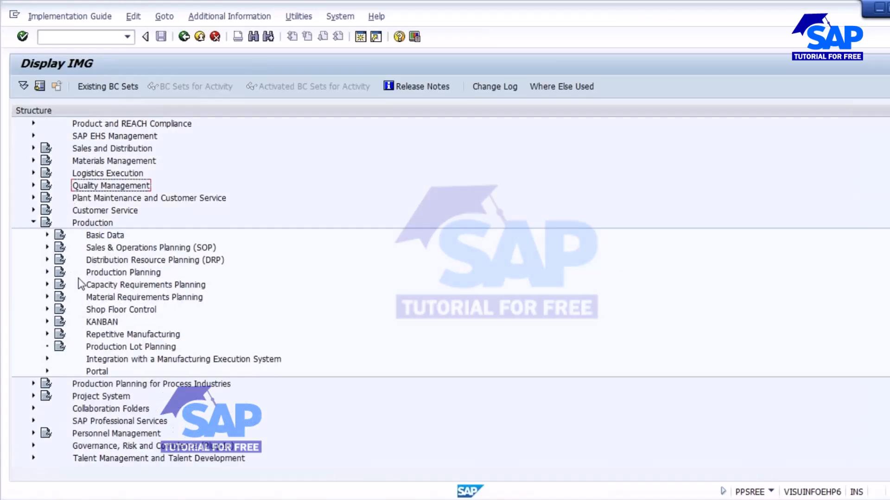
pyautogui.click(47, 309)
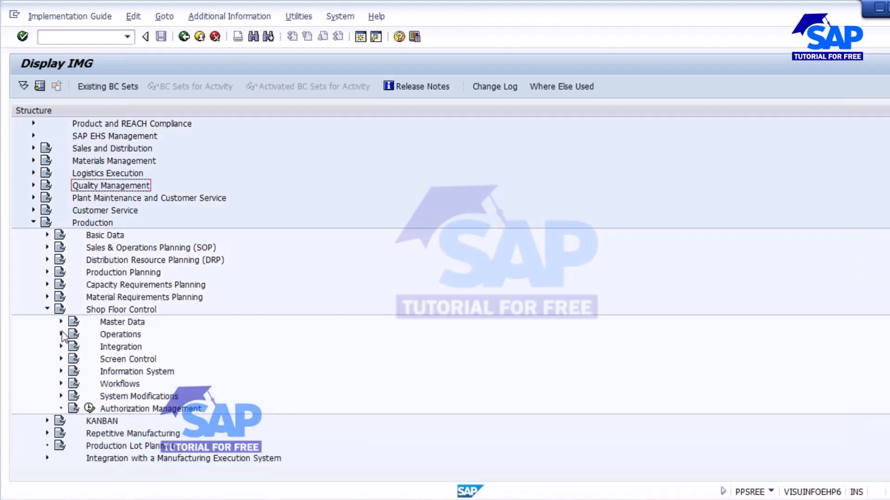
pyautogui.click(60, 322)
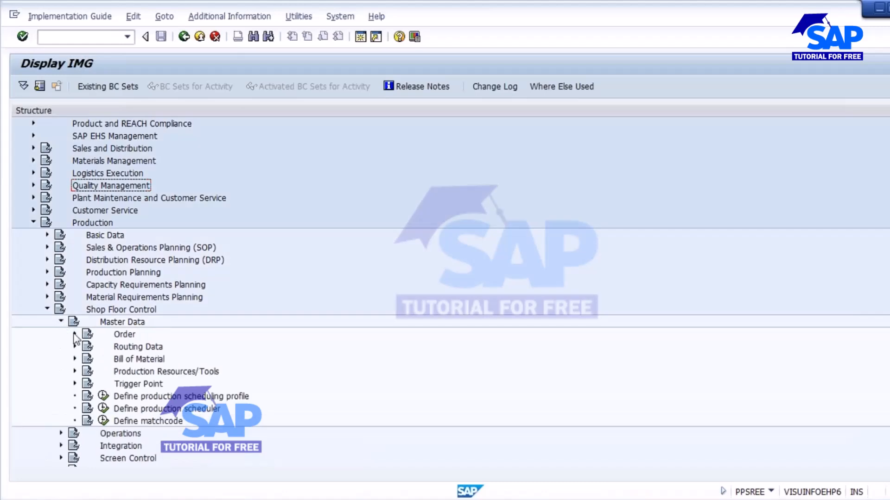
pyautogui.click(74, 335)
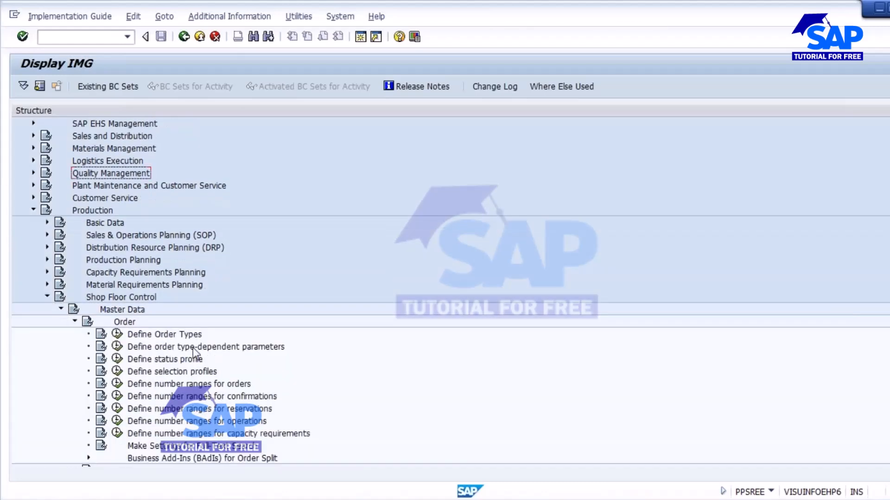
pyautogui.click(117, 347)
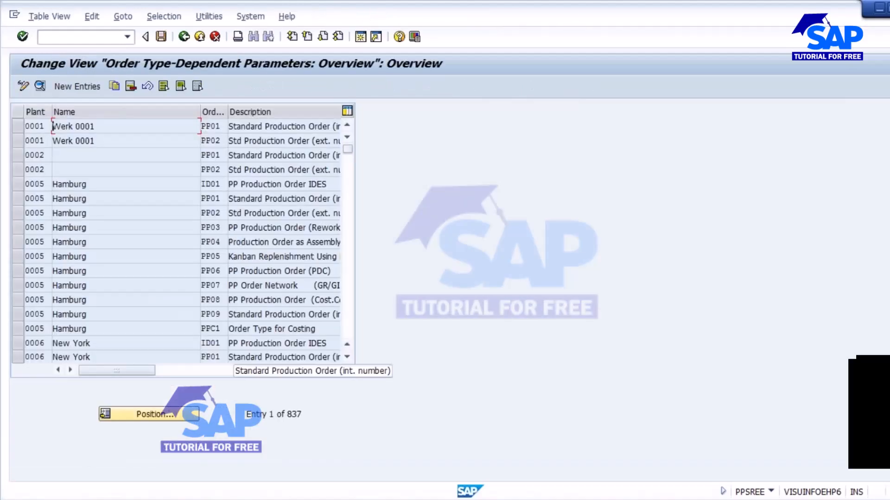
# Position the list on plant 1000 and order type PP01, and open that entry's details
pyautogui.click(144, 414)
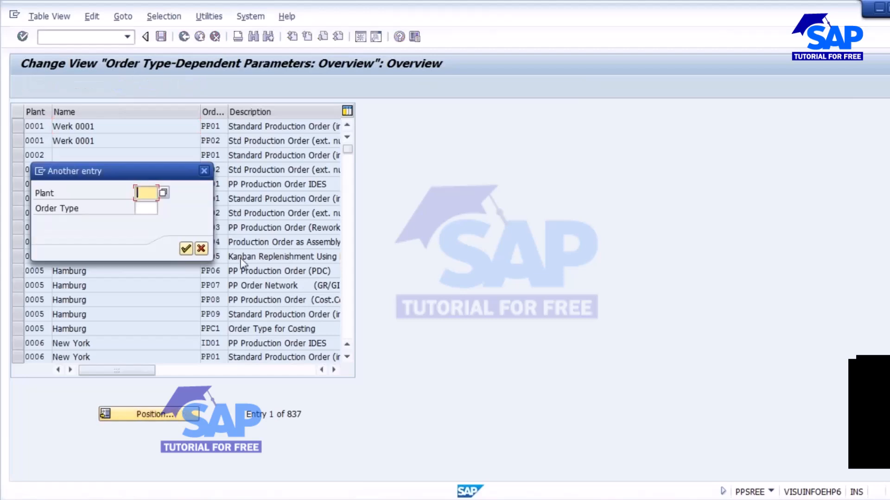
pyautogui.press('Tab')
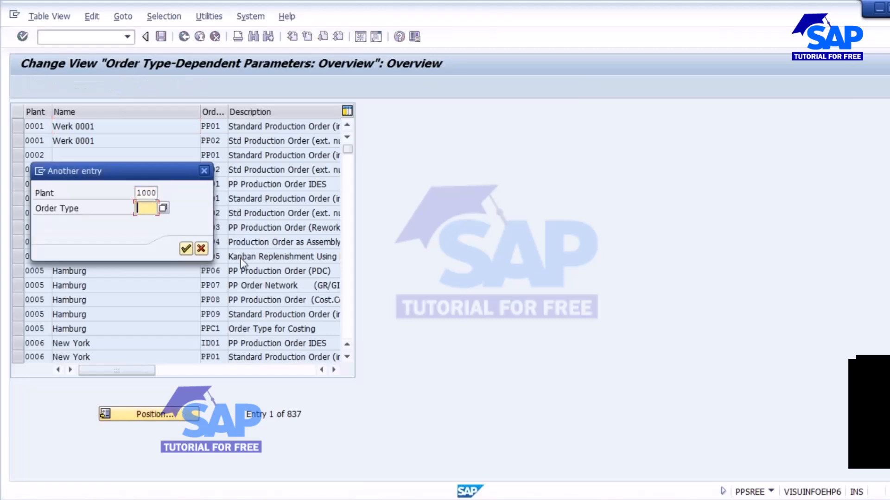
pyautogui.write('PP01')
pyautogui.press('Return')
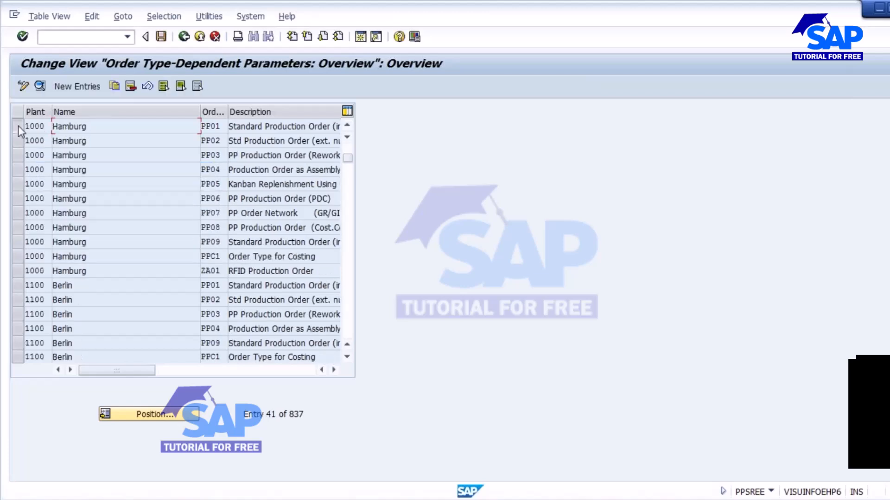
pyautogui.click(18, 126)
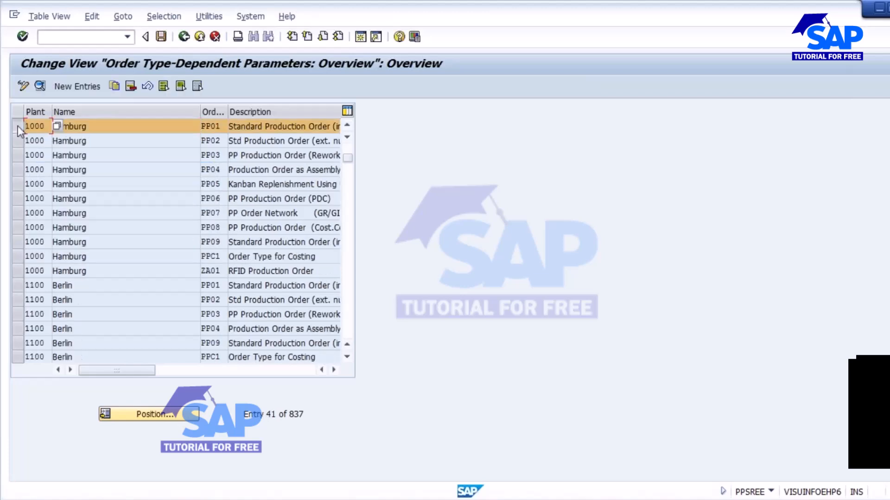
pyautogui.click(41, 86)
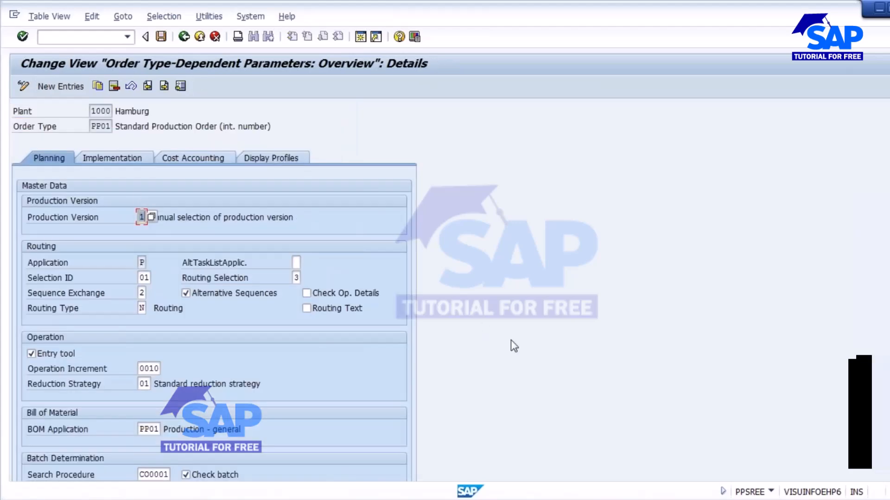
# Set the batch determination search procedure to Z99999 (SAVAN_NEW_BSP) for order type PP01 in plant 1000
pyautogui.scroll(-5, 513, 346)
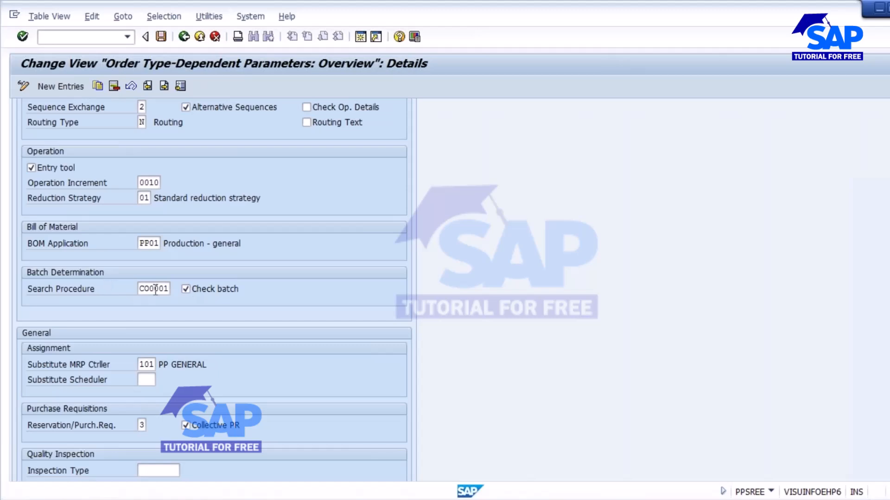
pyautogui.click(144, 291)
pyautogui.doubleClick(143, 290)
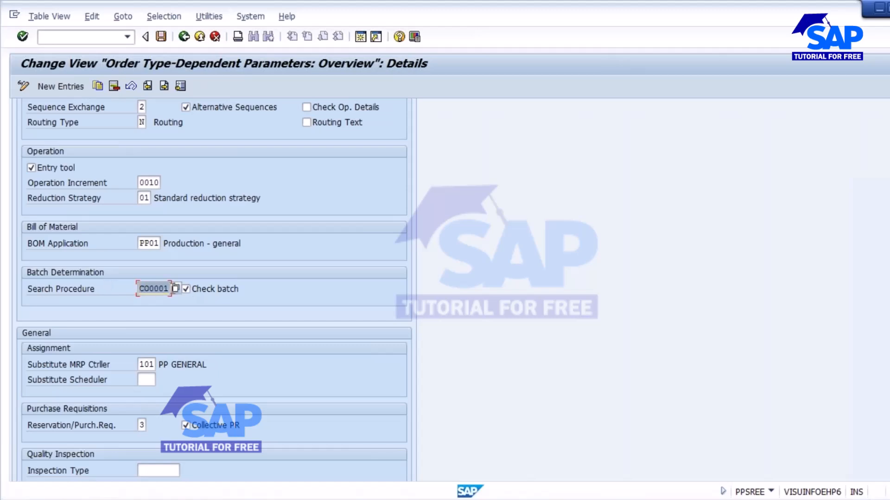
pyautogui.press('BackSpace')
pyautogui.press('Return')
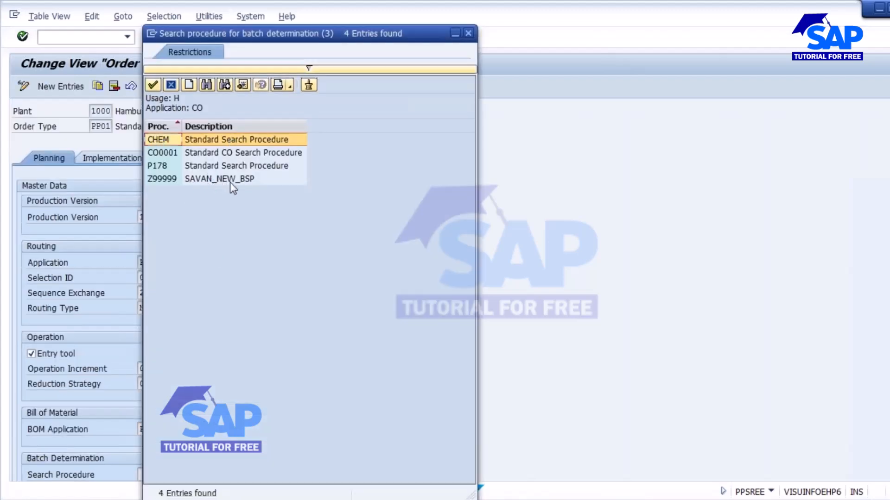
pyautogui.doubleClick(211, 179)
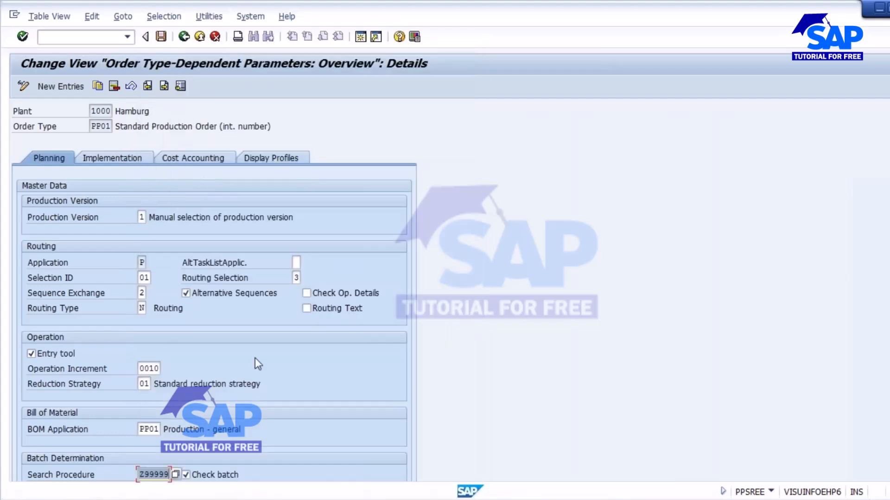
pyautogui.press('Return')
pyautogui.scroll(-3, 302, 359)
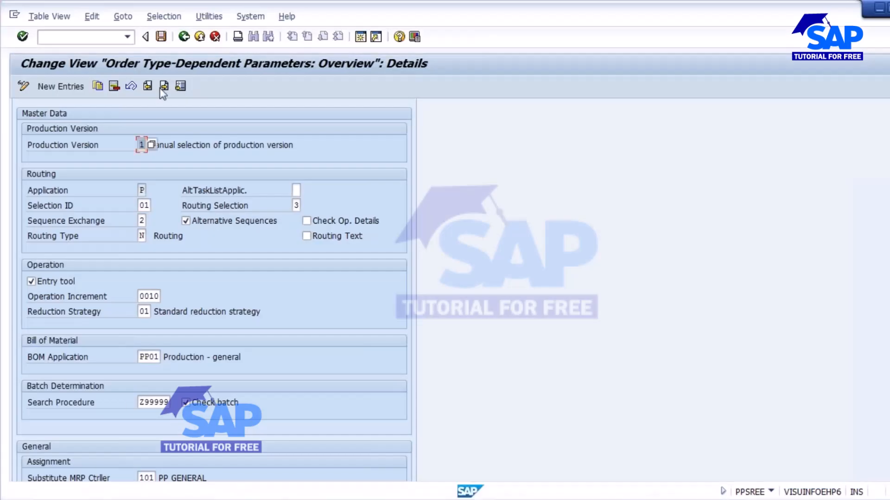
# Save the order type parameters to the proposed customizing request and return to the overview
pyautogui.click(162, 37)
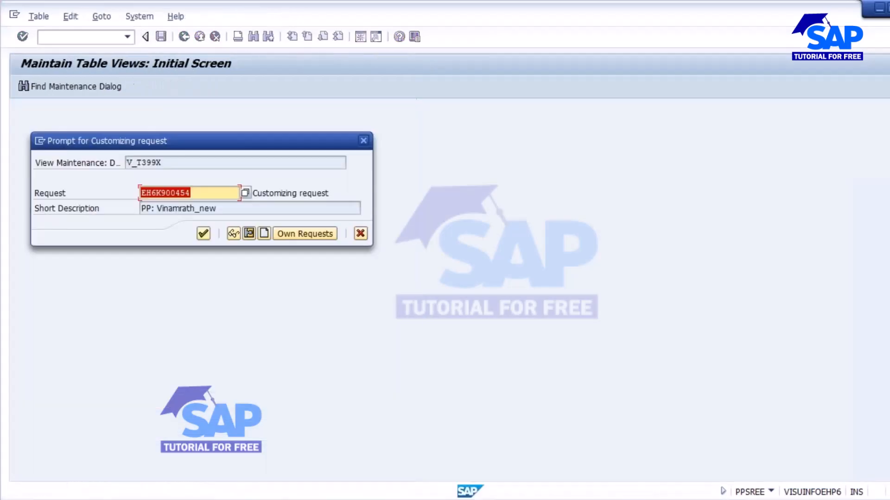
pyautogui.click(203, 234)
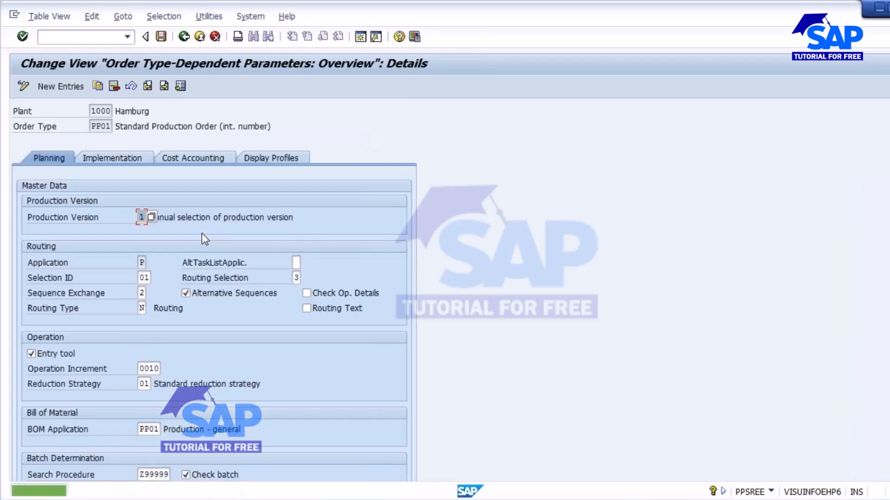
pyautogui.click(184, 38)
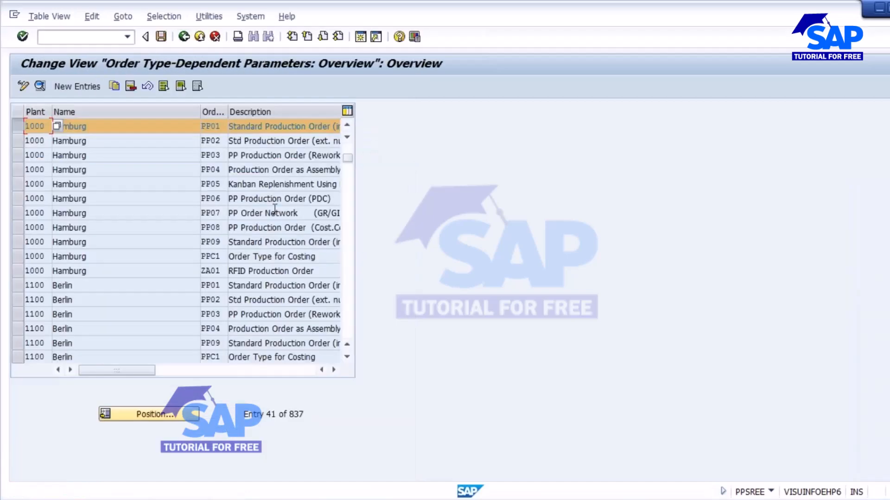
pyautogui.click(17, 129)
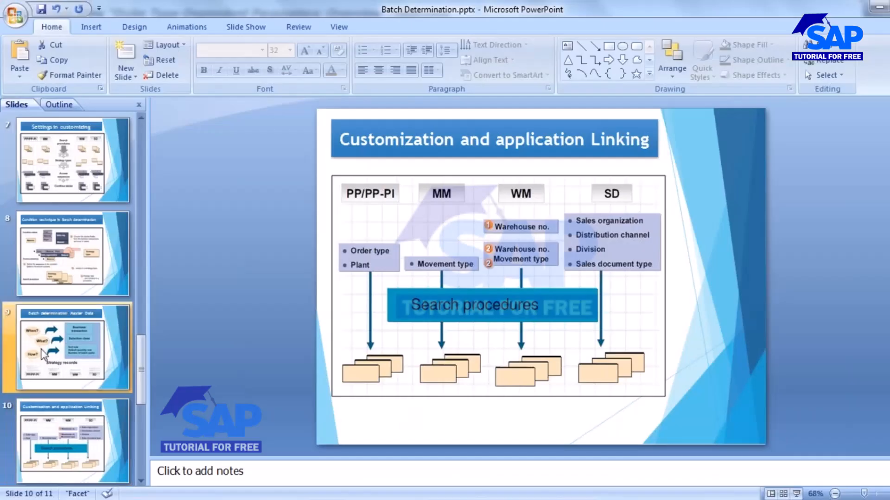
# In the Batch Determination presentation in PowerPoint, move the Batch determination Master Data slide after the Customization and application Linking slide
pyautogui.click(47, 355)
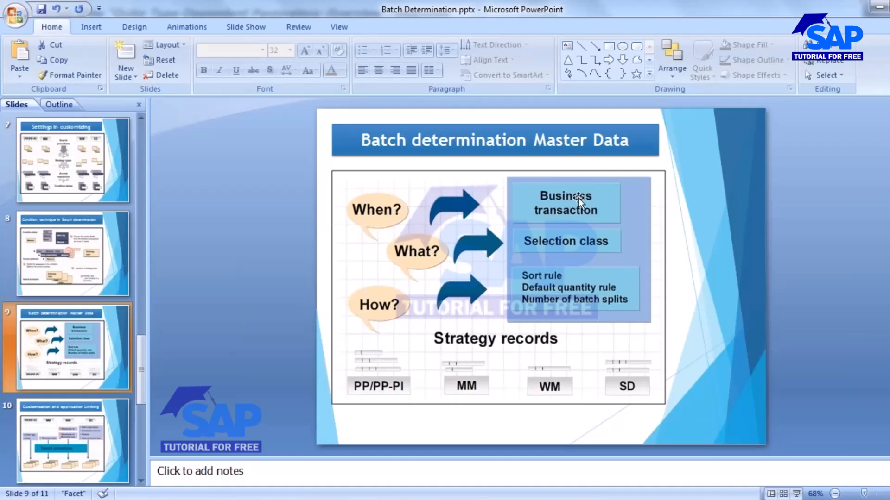
pyautogui.press('Down')
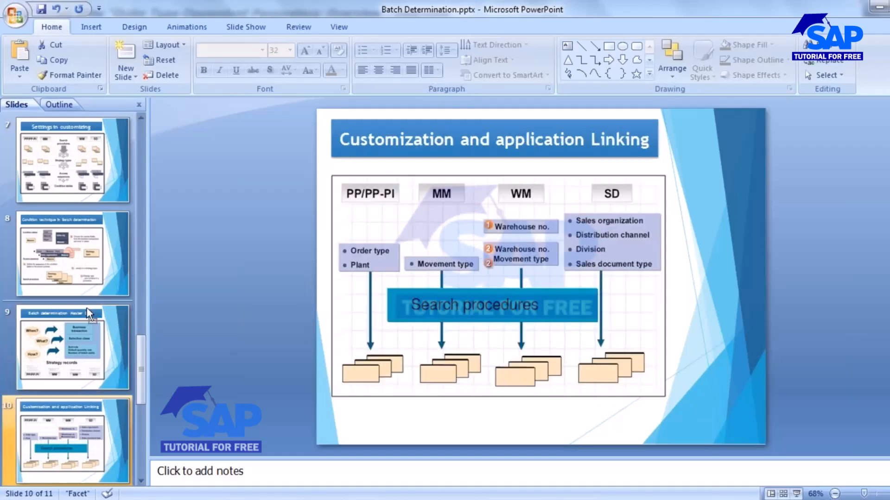
pyautogui.moveTo(78, 335); pyautogui.dragTo(77, 335)
pyautogui.click(85, 439)
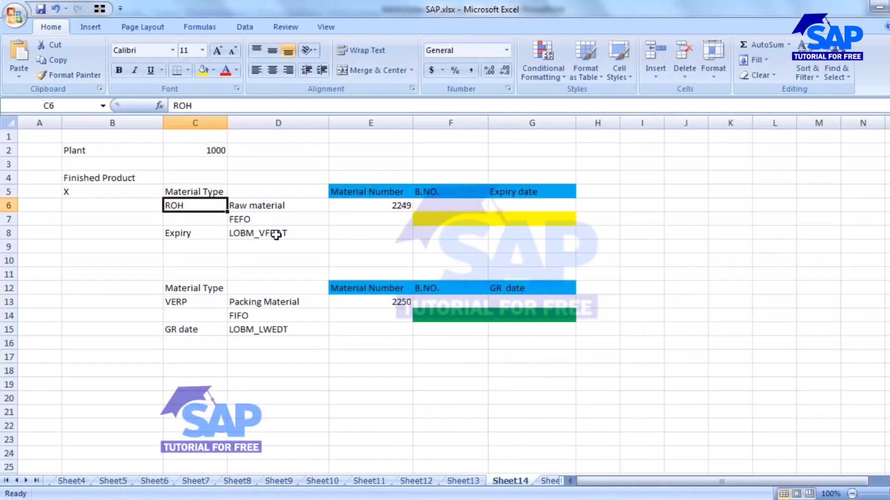
# In the SAP.xlsx workbook in Excel, compare the expiry characteristic in cell D8 with the GR date characteristic in cell D15
pyautogui.click(264, 233)
pyautogui.click(256, 329)
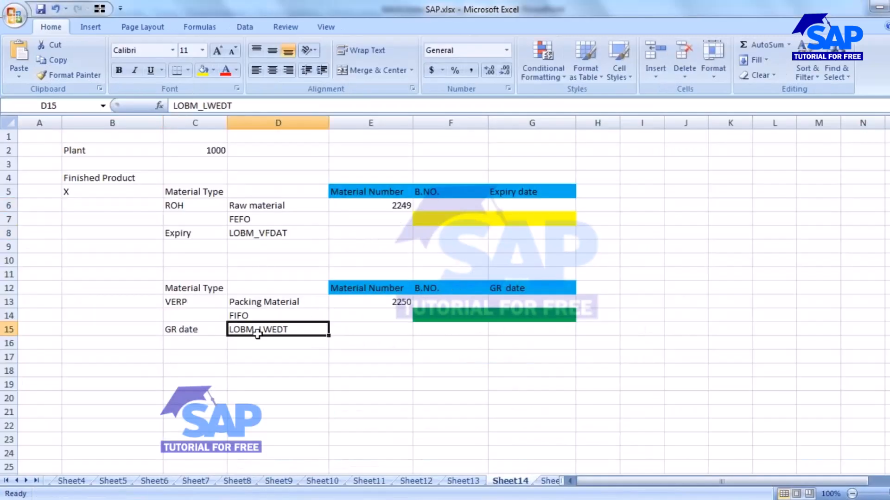
pyautogui.click(271, 234)
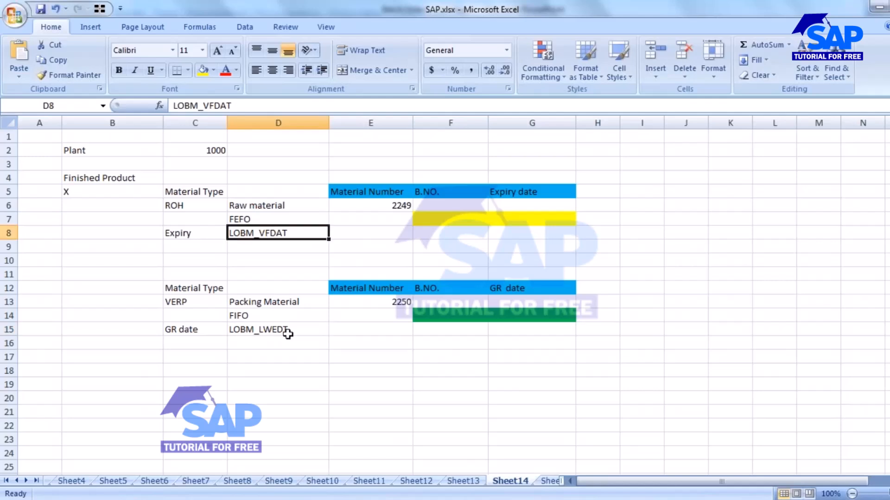
pyautogui.click(282, 329)
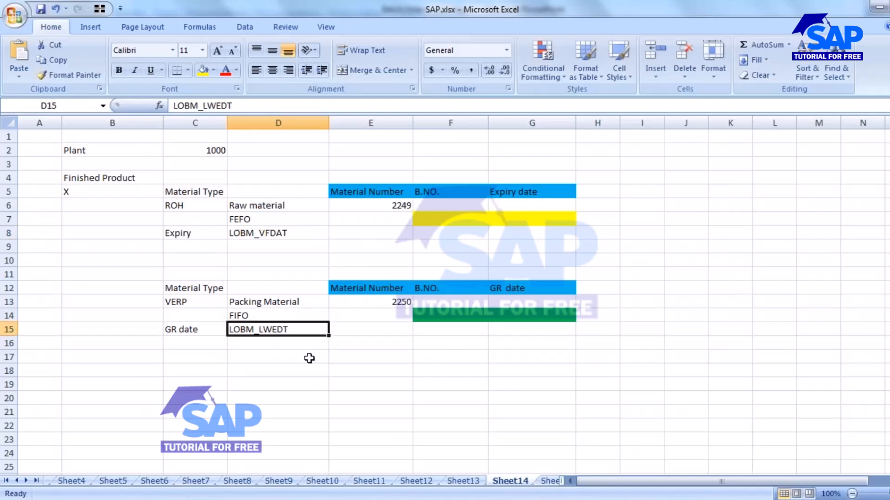
pyautogui.click(272, 236)
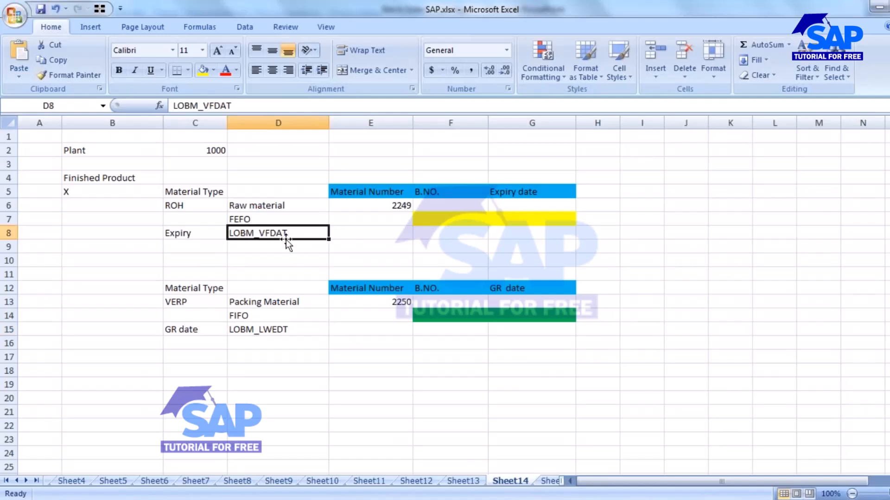
pyautogui.click(266, 331)
pyautogui.click(283, 234)
# In SAP's Create Class transaction, start a new class Z_BD_ROH with class type 023 (Batch)
pyautogui.hotkey('alt', 'Tab')
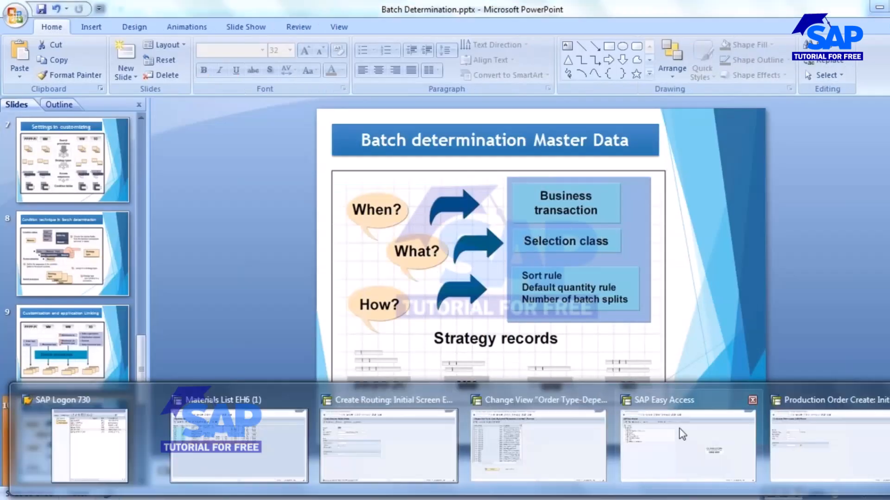
pyautogui.click(681, 431)
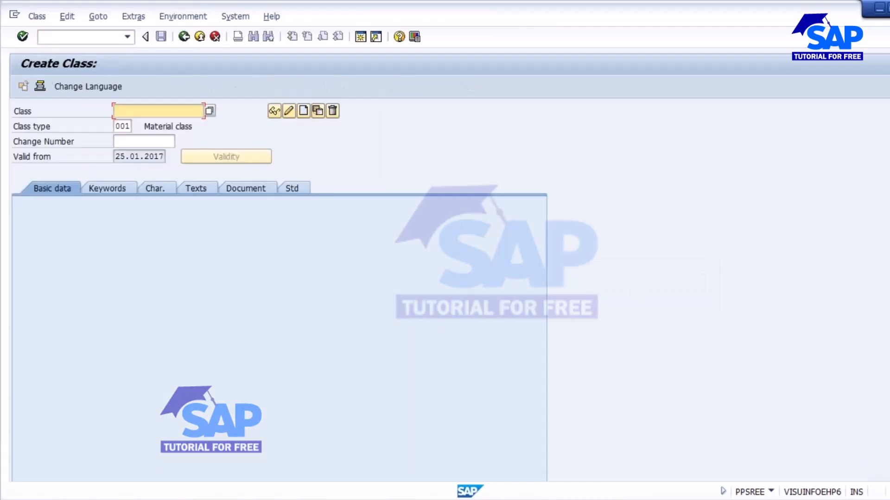
pyautogui.write('Z_')
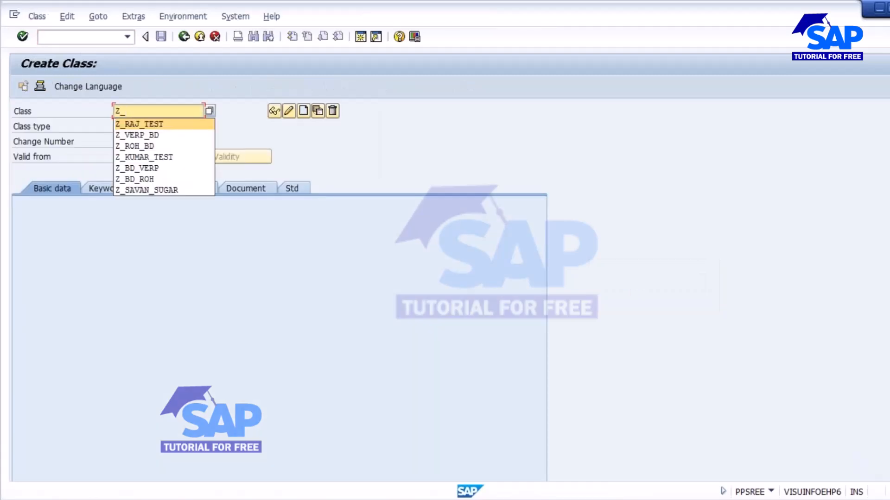
pyautogui.write('BD_')
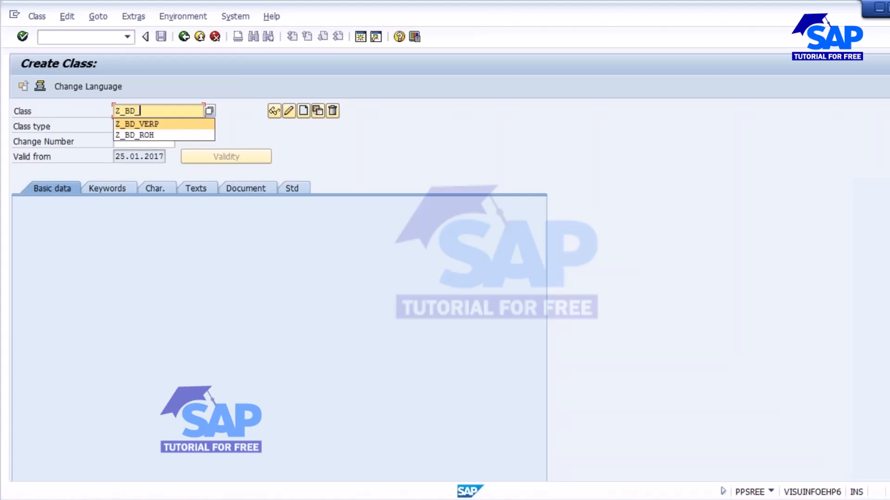
pyautogui.write('ROH')
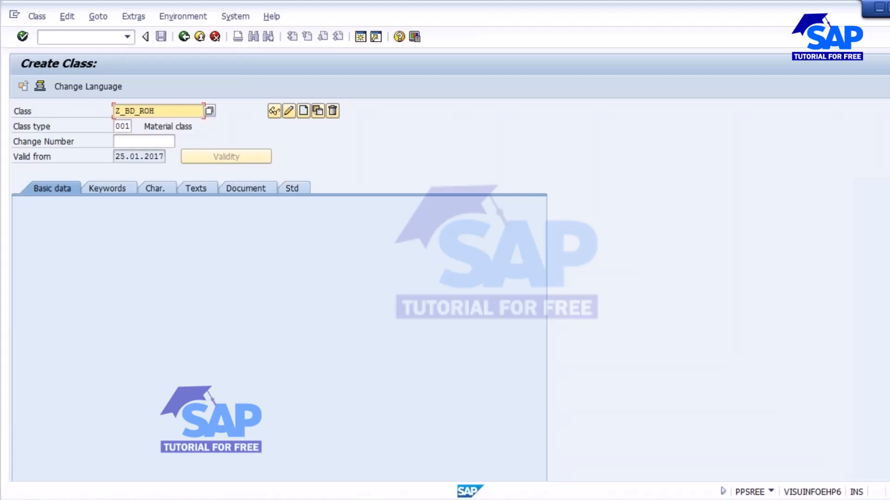
pyautogui.click(117, 127)
pyautogui.doubleClick(121, 126)
pyautogui.write('023')
pyautogui.press('Return')
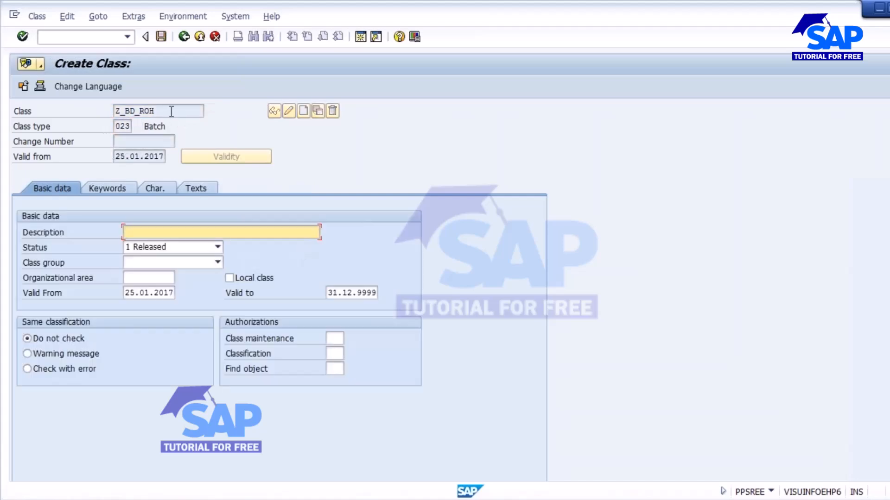
# Reuse the class name Z_BD_ROH as the description in the class's basic data
pyautogui.moveTo(172, 112); pyautogui.dragTo(80, 113)
pyautogui.hotkey('ctrl', 'c')
pyautogui.click(128, 232)
pyautogui.hotkey('ctrl', 'v')
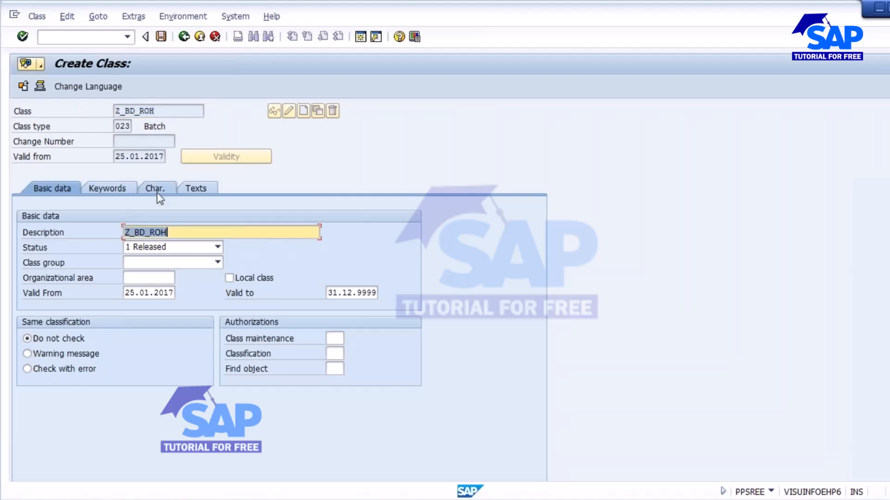
# Copy the expiry characteristic LOBM_VFDAT from cell D8 of SAP.xlsx in Excel and assign it as the first characteristic of class Z_BD_ROH in SAP
pyautogui.click(159, 190)
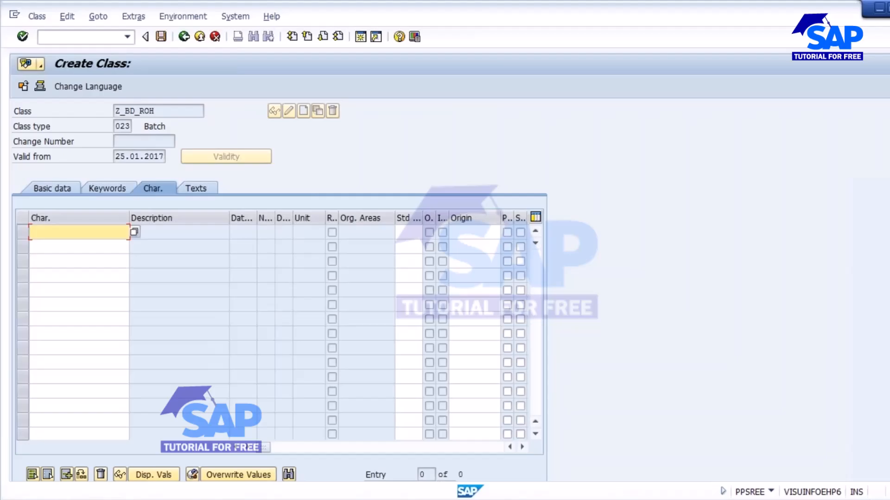
pyautogui.hotkey('alt', 'Tab')
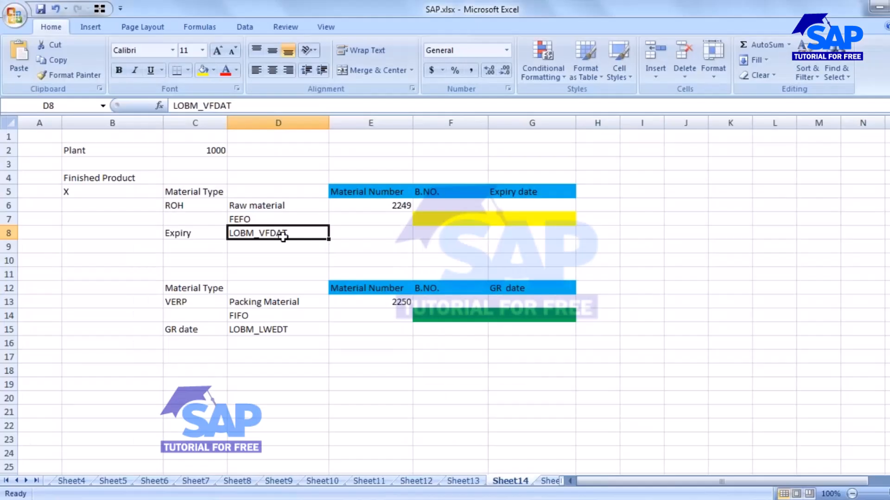
pyautogui.click(185, 233)
pyautogui.click(277, 233)
pyautogui.doubleClick(294, 232)
pyautogui.moveTo(288, 232); pyautogui.dragTo(229, 233)
pyautogui.hotkey('ctrl', 'c')
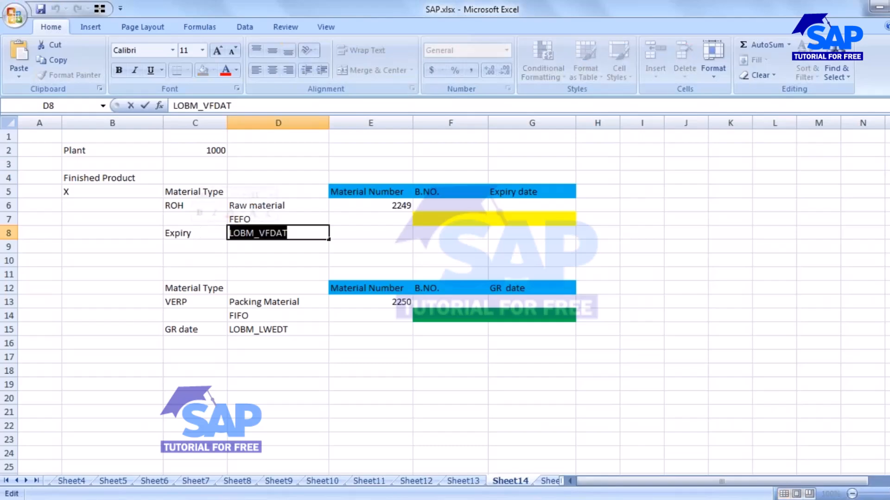
pyautogui.hotkey('alt', 'Tab')
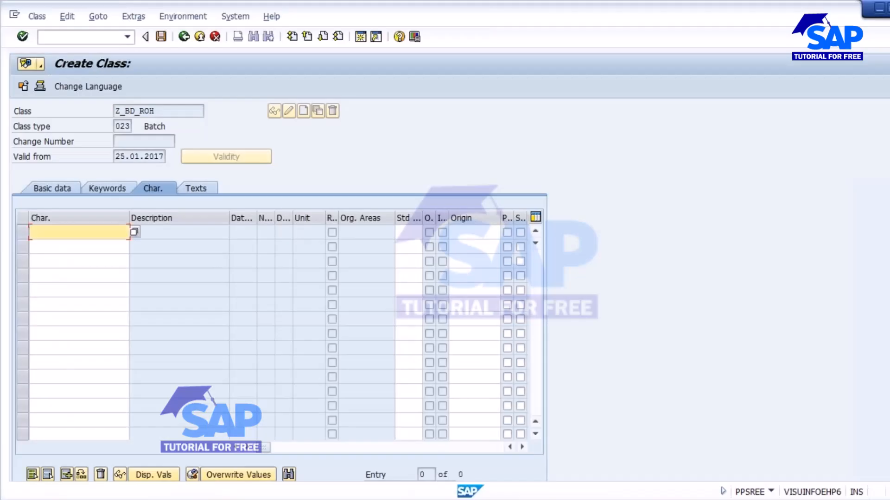
pyautogui.hotkey('ctrl', 'v')
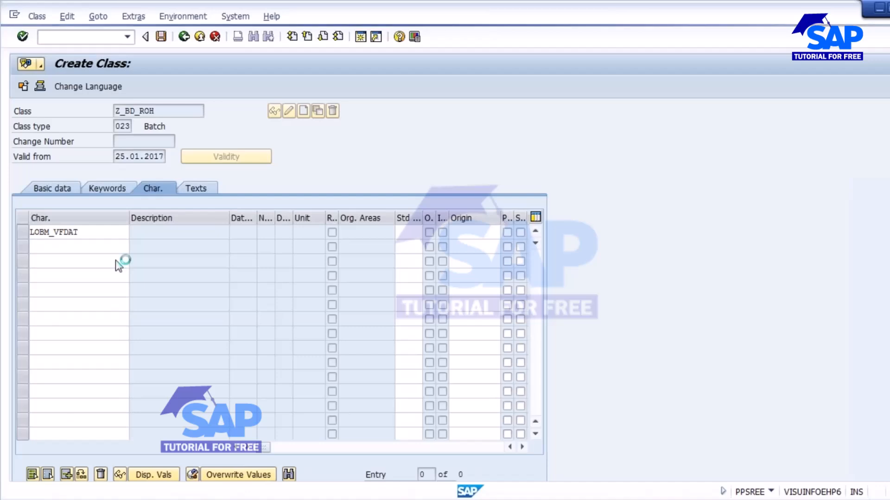
pyautogui.press('Return')
# Check the description of characteristic LOBM_VFDAT and save class Z_BD_ROH
pyautogui.click(179, 233)
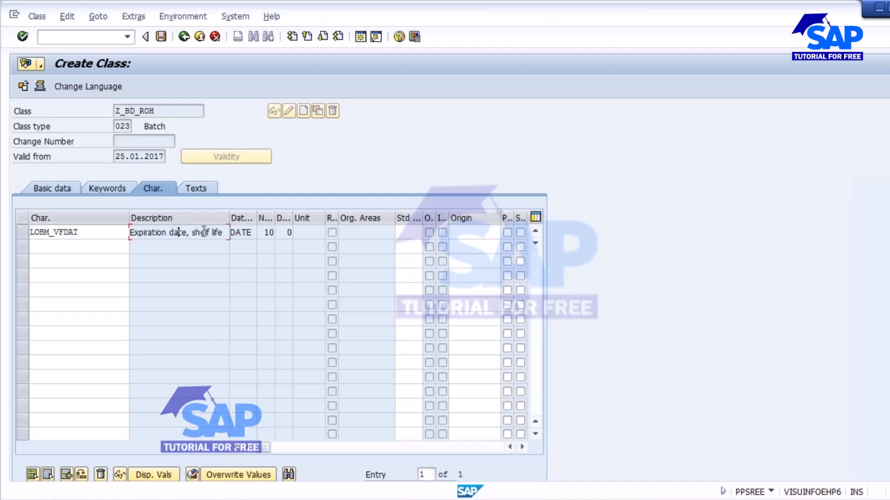
pyautogui.moveTo(131, 233); pyautogui.dragTo(227, 233)
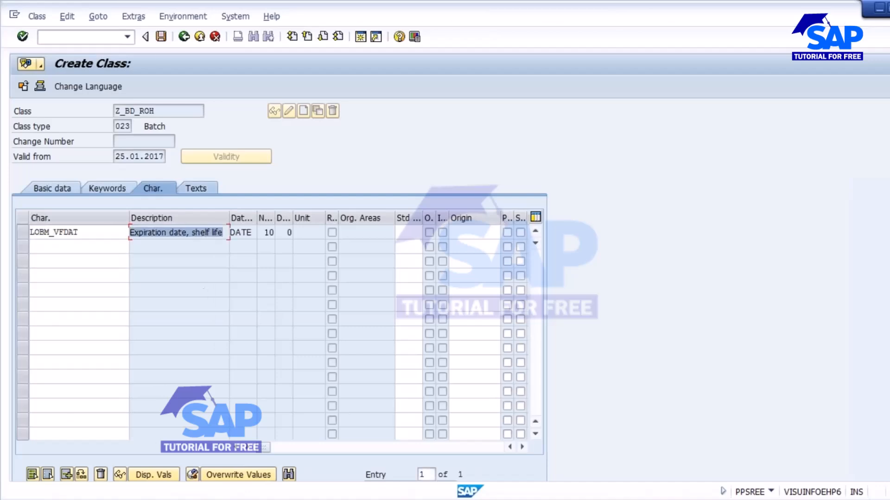
pyautogui.click(161, 37)
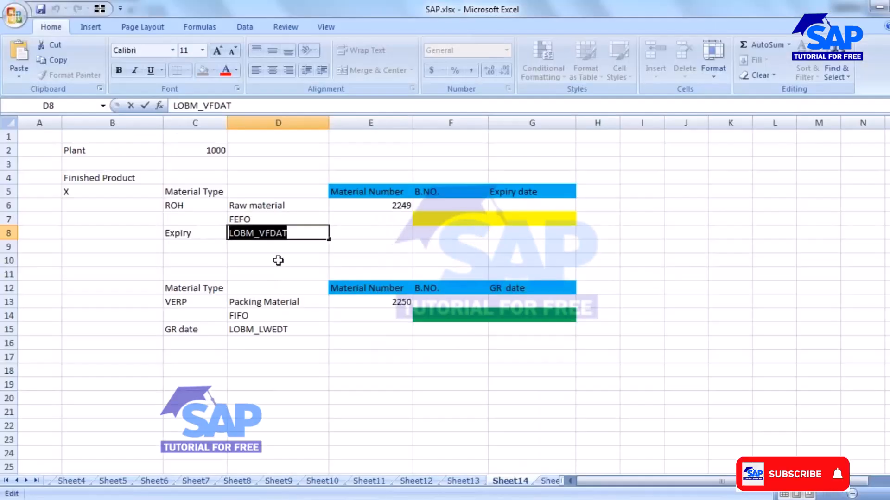
# Copy the saved class name Z_BD_ROH from SAP into cell B7 of the SAP.xlsx sheet in Excel
pyautogui.click(248, 249)
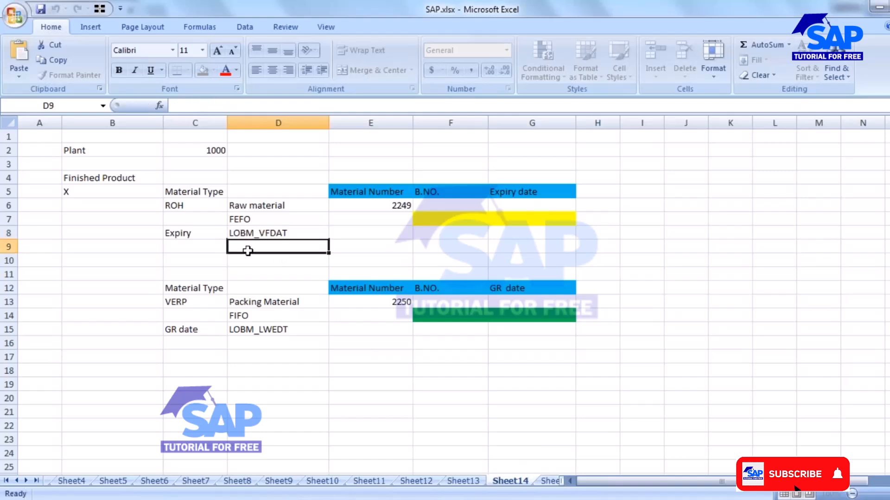
pyautogui.click(125, 248)
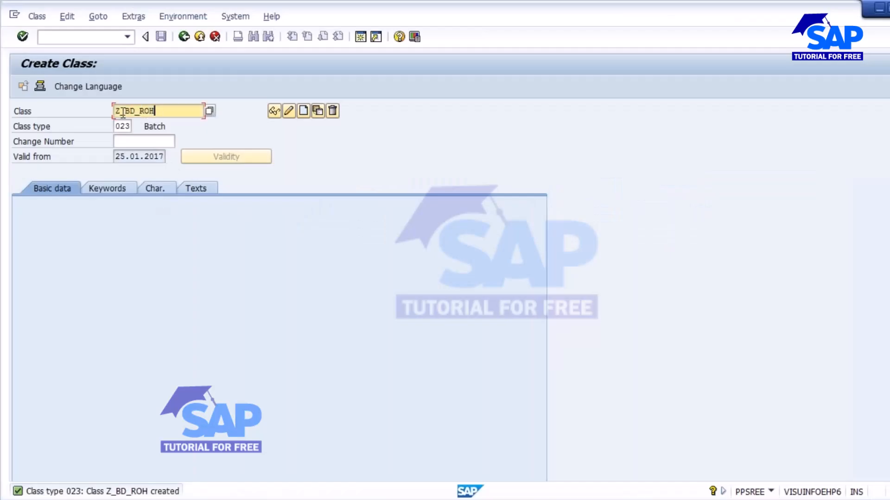
pyautogui.hotkey('ctrl', 'c')
pyautogui.hotkey('alt', 'Tab')
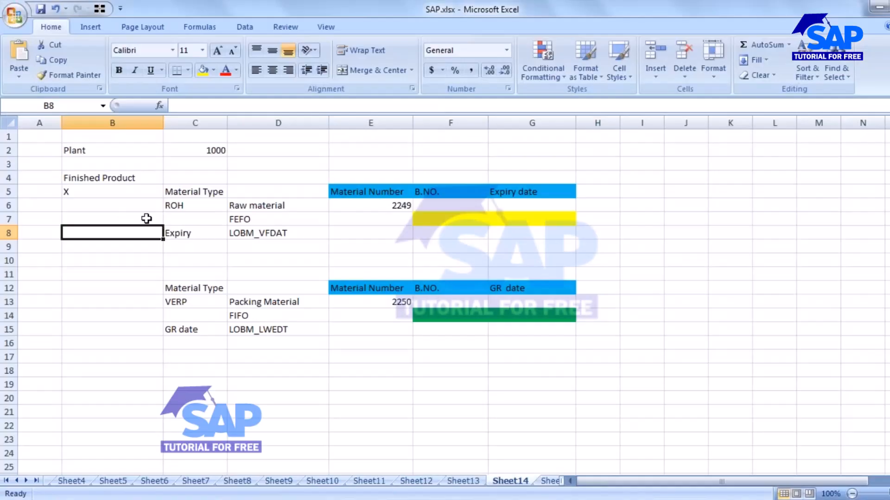
pyautogui.click(175, 219)
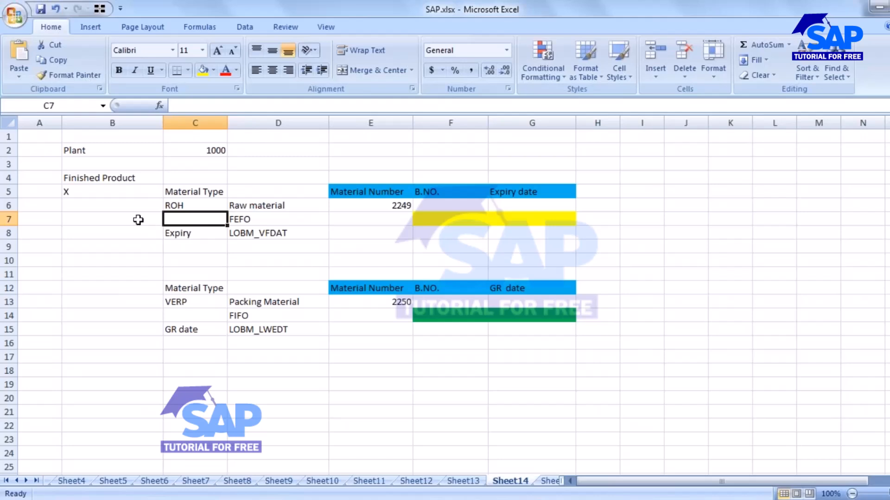
pyautogui.click(138, 219)
pyautogui.hotkey('ctrl', 'v')
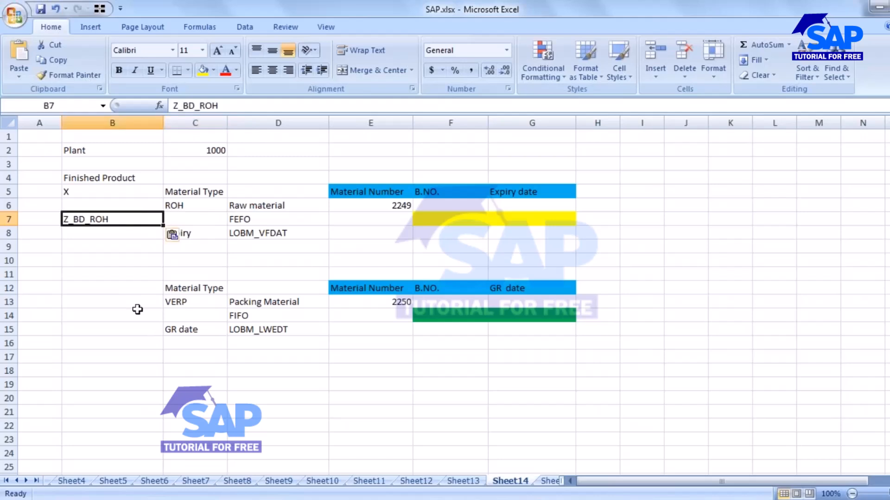
pyautogui.click(107, 301)
# Back in SAP, start another class named Z_BD_VERP with class type 023
pyautogui.hotkey('alt', 'Tab')
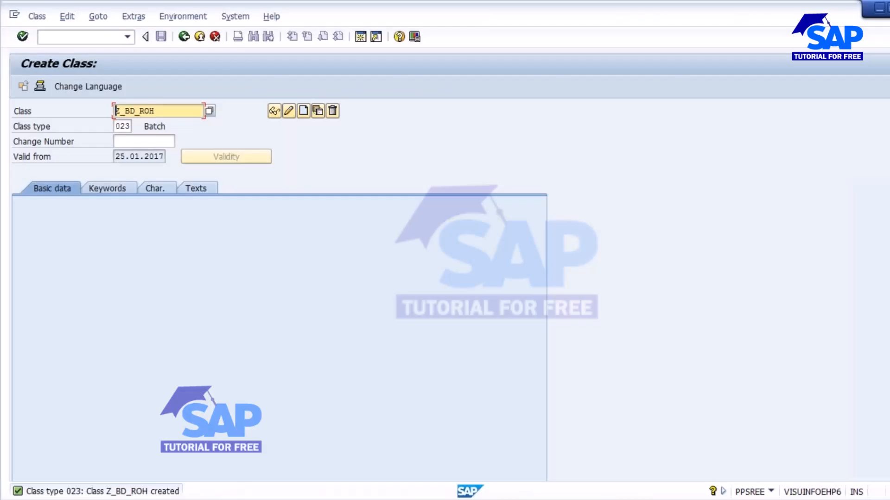
pyautogui.press('BackSpace')
pyautogui.press('BackSpace')
pyautogui.press('BackSpace')
pyautogui.write('VERP')
pyautogui.press('Return')
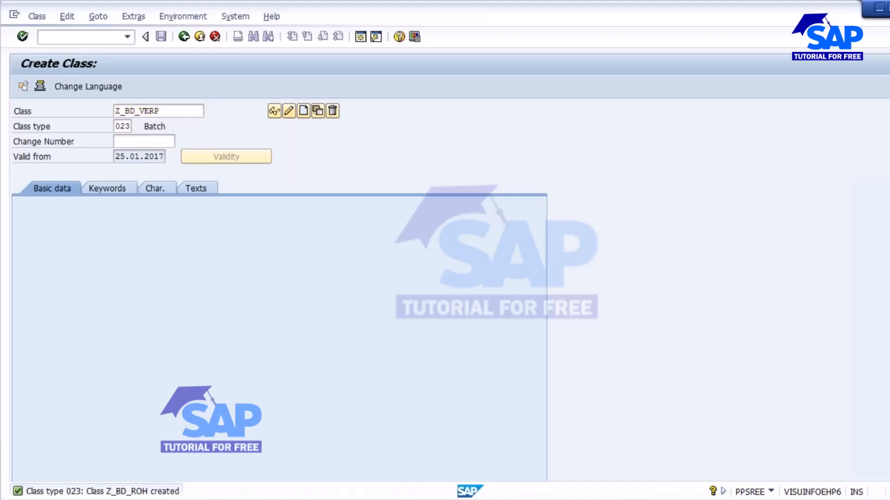
# Reuse the class name Z_BD_VERP as the description in its basic data
pyautogui.moveTo(173, 110); pyautogui.dragTo(83, 112)
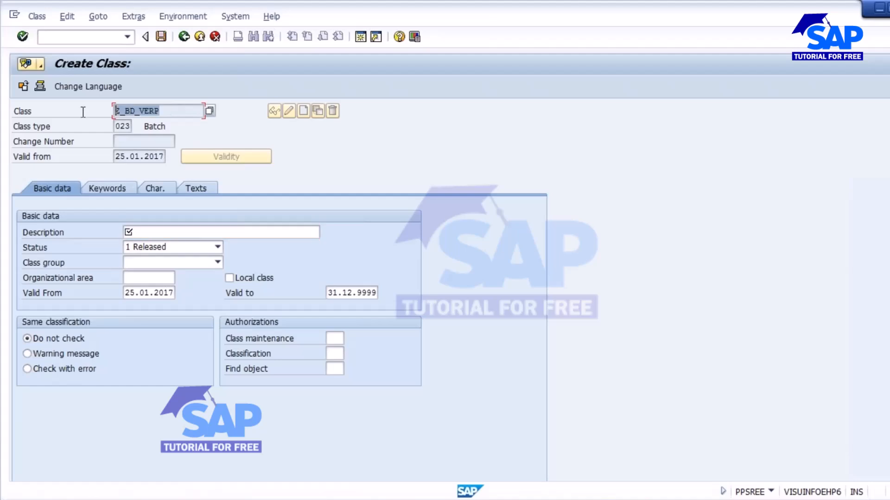
pyautogui.click(140, 232)
pyautogui.hotkey('ctrl', 'v')
# Copy the GR date characteristic LOBM_LWEDT from cell D15 of SAP.xlsx in Excel and assign it to class Z_BD_VERP in SAP
pyautogui.click(158, 187)
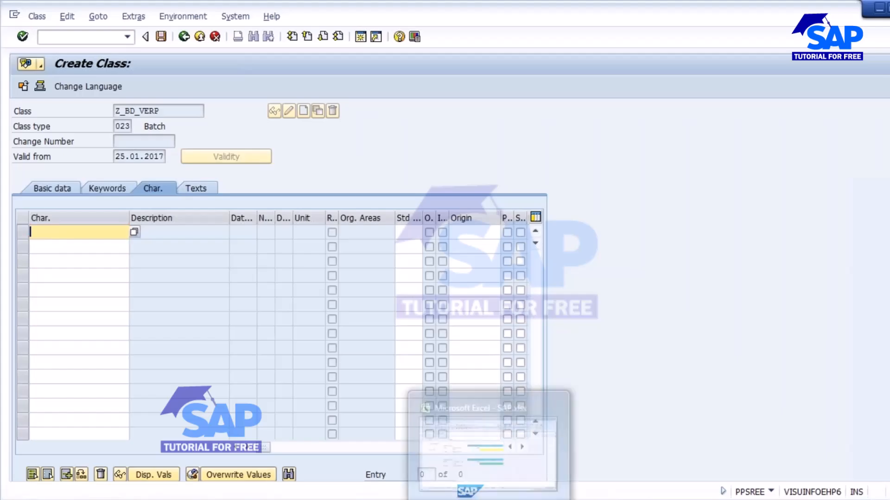
pyautogui.hotkey('alt', 'Tab')
pyautogui.click(266, 329)
pyautogui.click(310, 384)
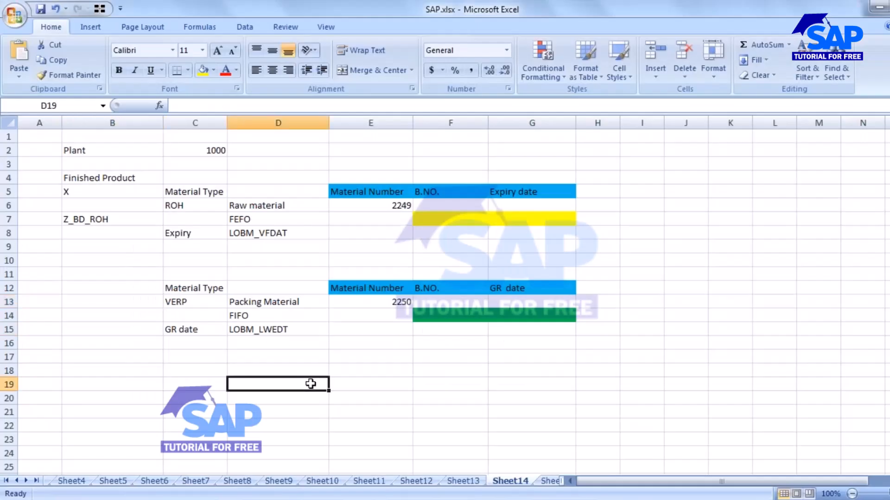
pyautogui.hotkey('ctrl', 'c')
pyautogui.click(281, 328)
pyautogui.hotkey('ctrl', 'c')
pyautogui.hotkey('alt', 'Tab')
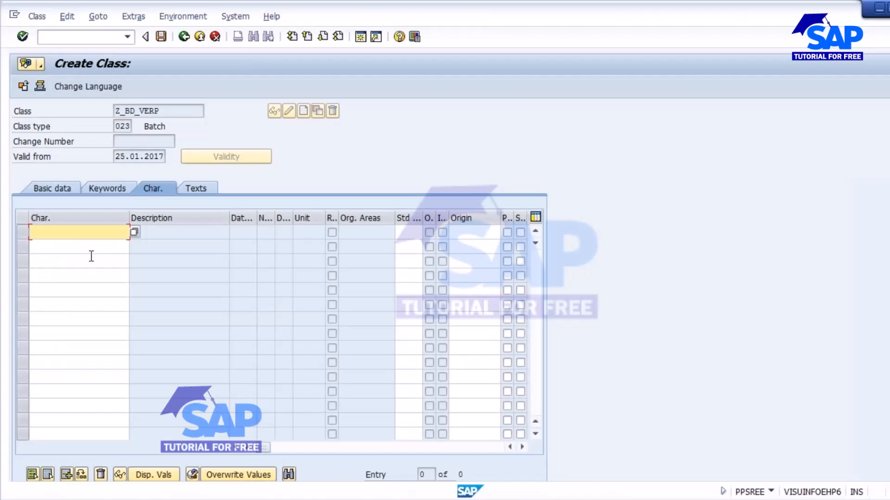
pyautogui.hotkey('ctrl', 'v')
pyautogui.press('Return')
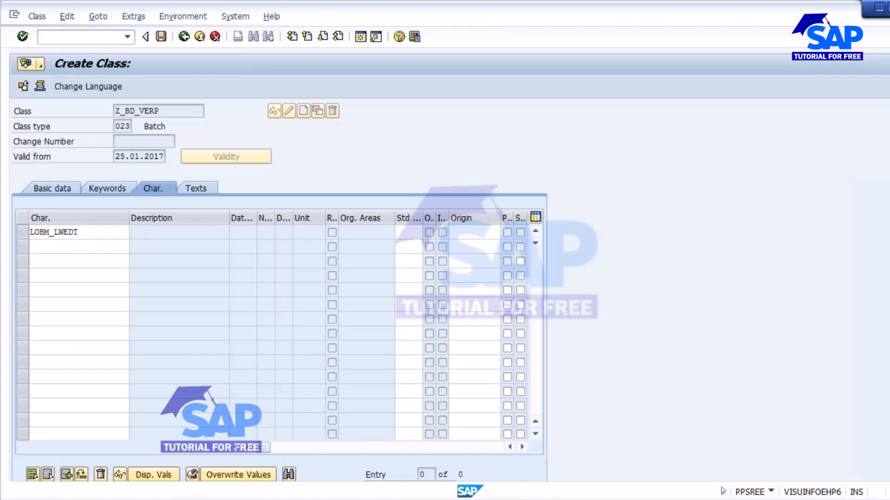
# Check the description of characteristic LOBM_LWEDT and save class Z_BD_VERP
pyautogui.click(190, 234)
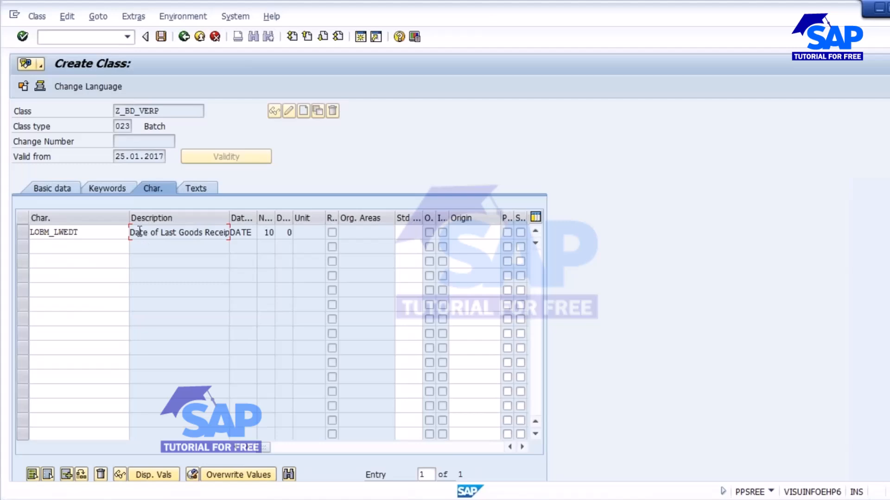
pyautogui.moveTo(132, 237); pyautogui.dragTo(233, 239)
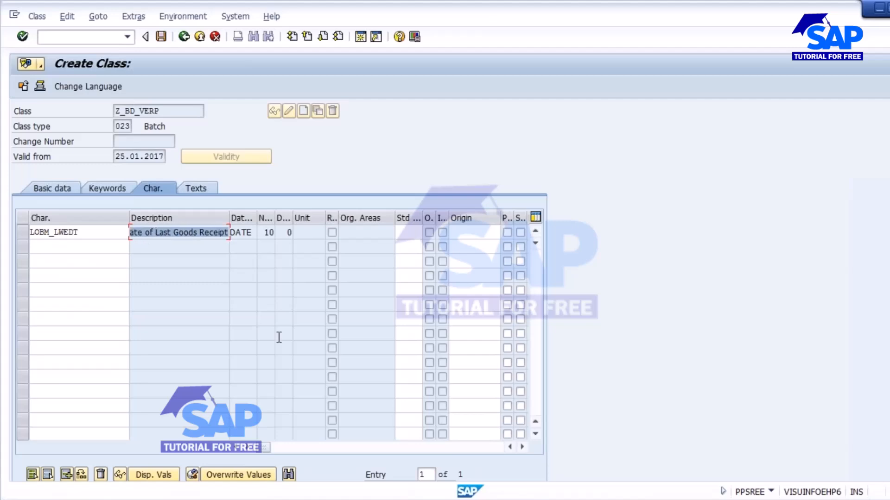
pyautogui.click(161, 37)
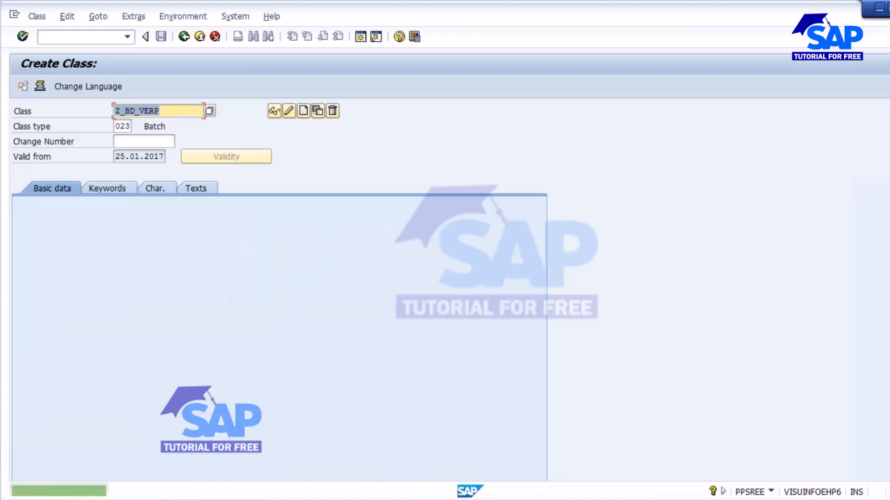
# Copy the saved class name Z_BD_VERP from SAP into cell B15 of the SAP.xlsx sheet in Excel
pyautogui.click(113, 172)
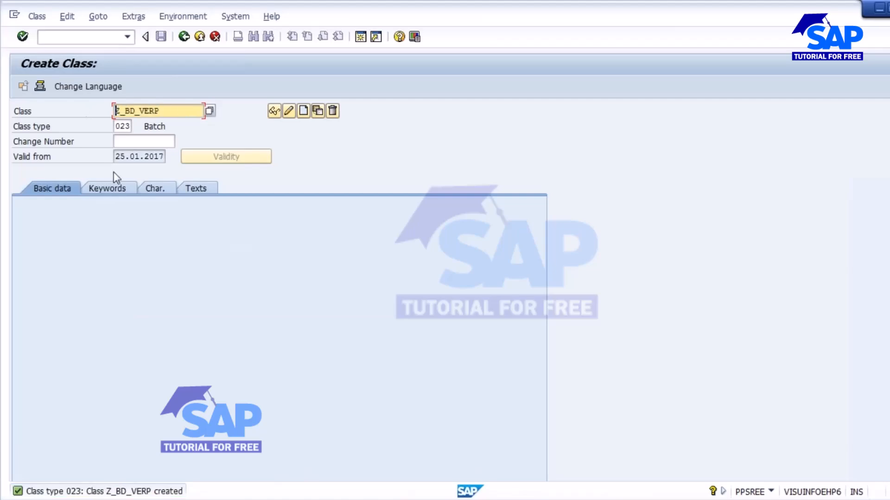
pyautogui.click(469, 499)
pyautogui.click(118, 326)
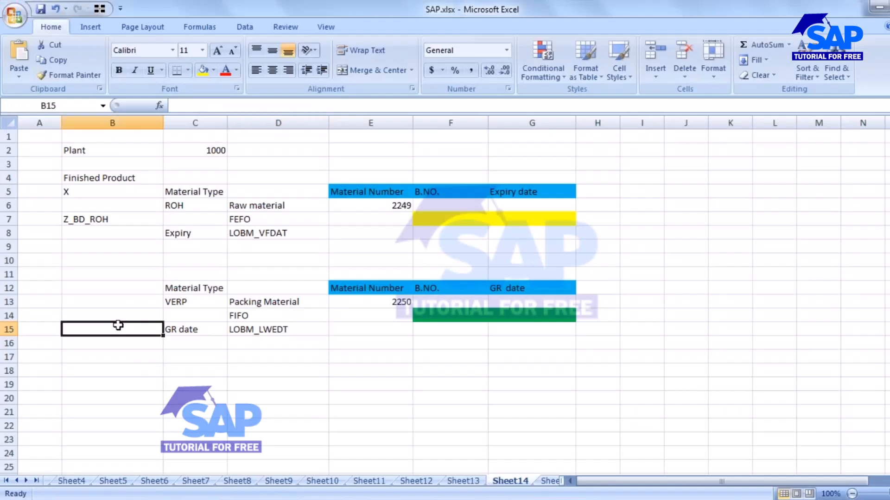
pyautogui.hotkey('ctrl', 'v')
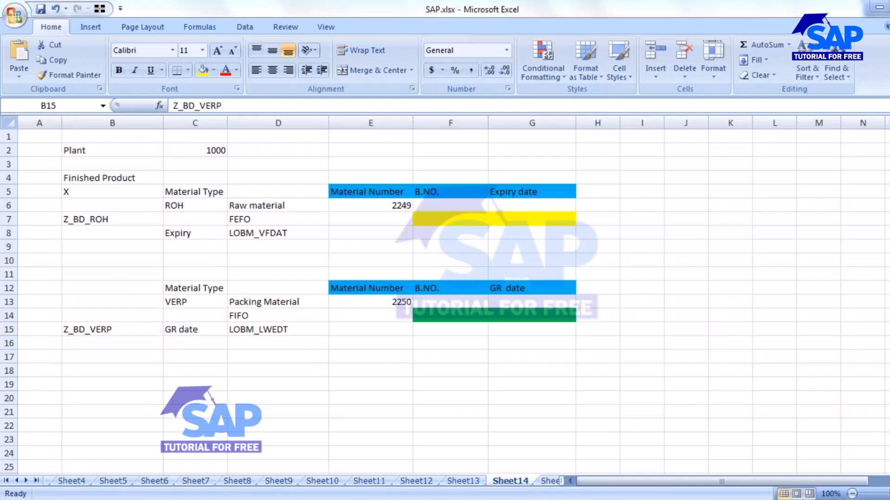
pyautogui.click(509, 499)
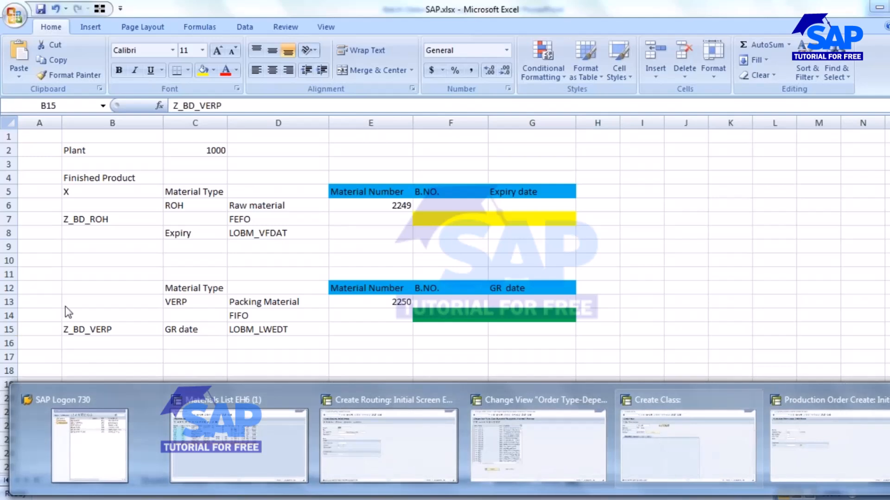
pyautogui.click(42, 218)
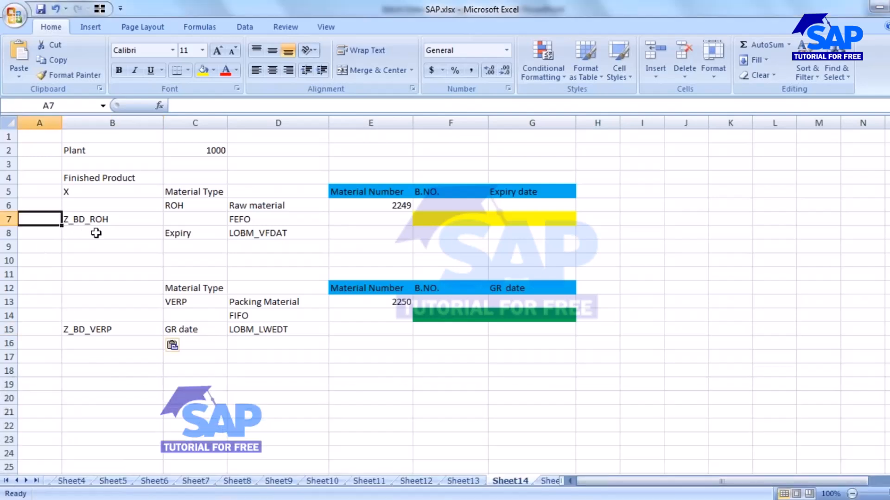
# Label cells A7 and A15 in SAP.xlsx as Selection Class and widen column A to fit the text
pyautogui.write('Selection Class')
pyautogui.click(113, 271)
pyautogui.doubleClick(62, 124)
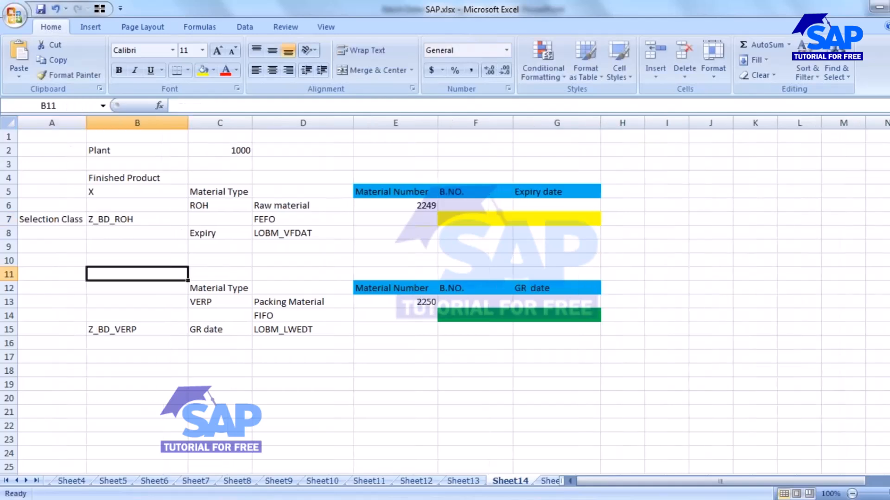
pyautogui.click(69, 327)
pyautogui.click(70, 217)
pyautogui.hotkey('ctrl', 'c')
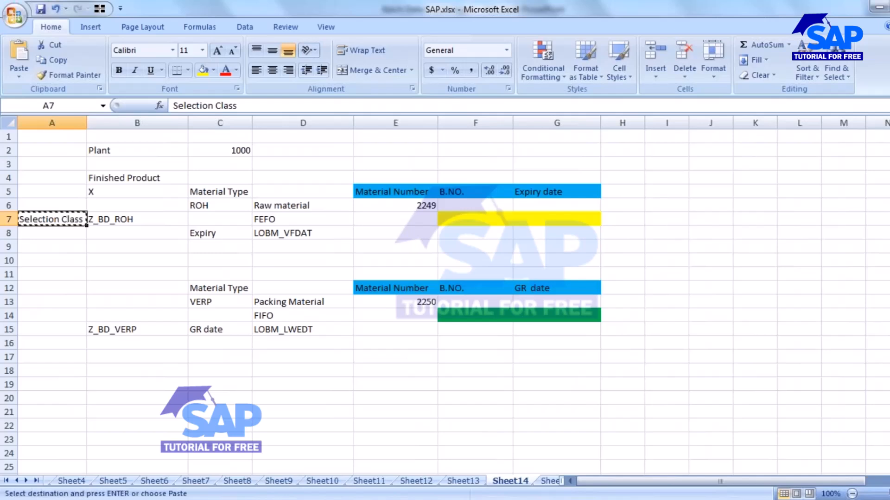
pyautogui.click(71, 329)
pyautogui.hotkey('ctrl', 'v')
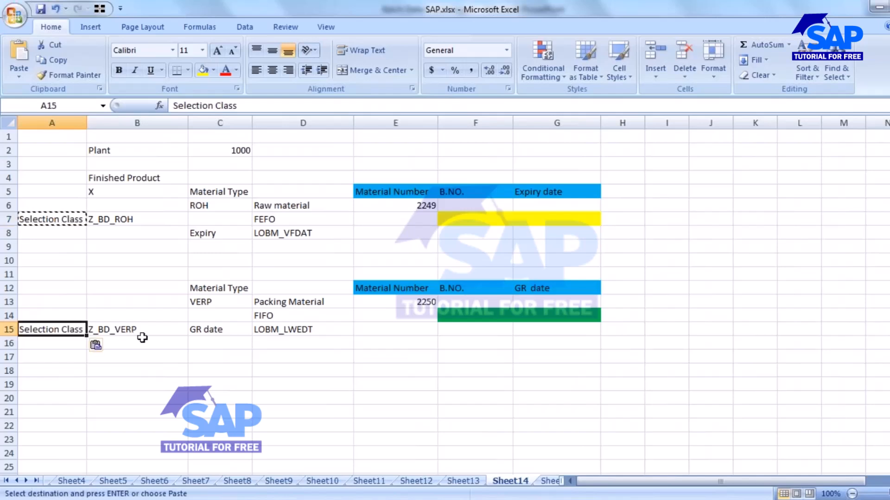
# Label cell A8 as Sort rule and cell A16 as sort rule
pyautogui.click(58, 232)
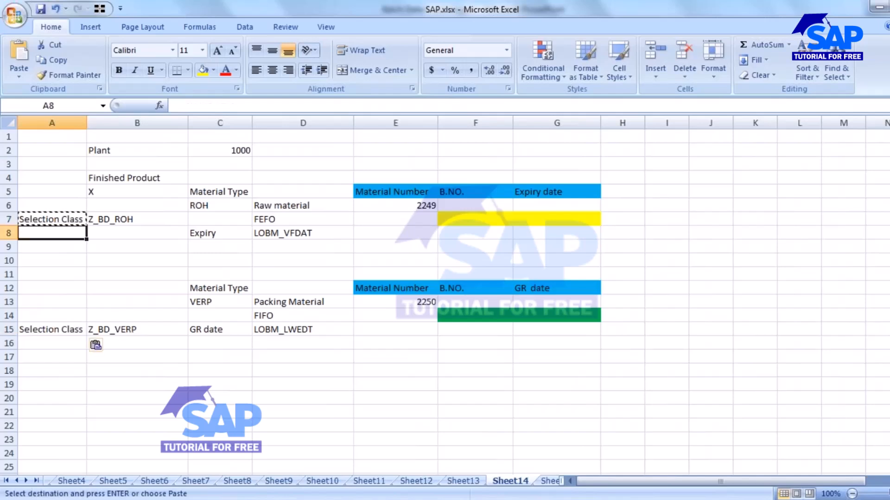
pyautogui.write('Sort rule')
pyautogui.click(52, 343)
pyautogui.write('so')
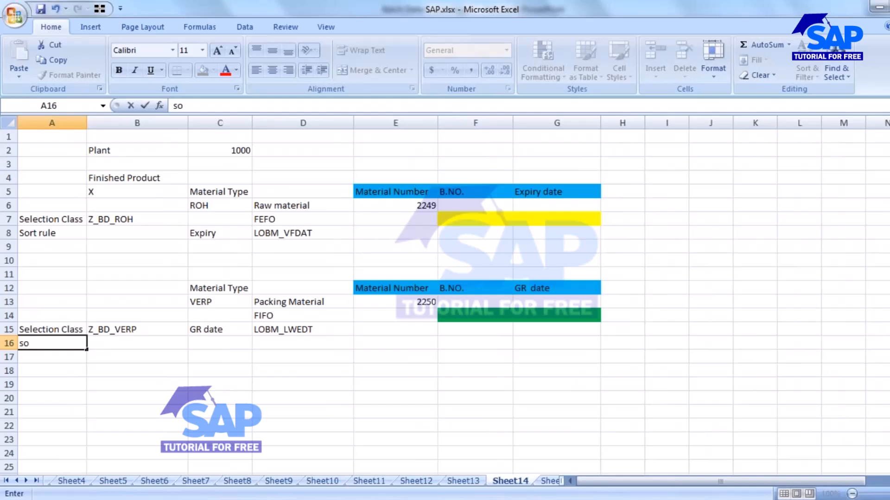
pyautogui.write('rt rule')
pyautogui.press('Tab')
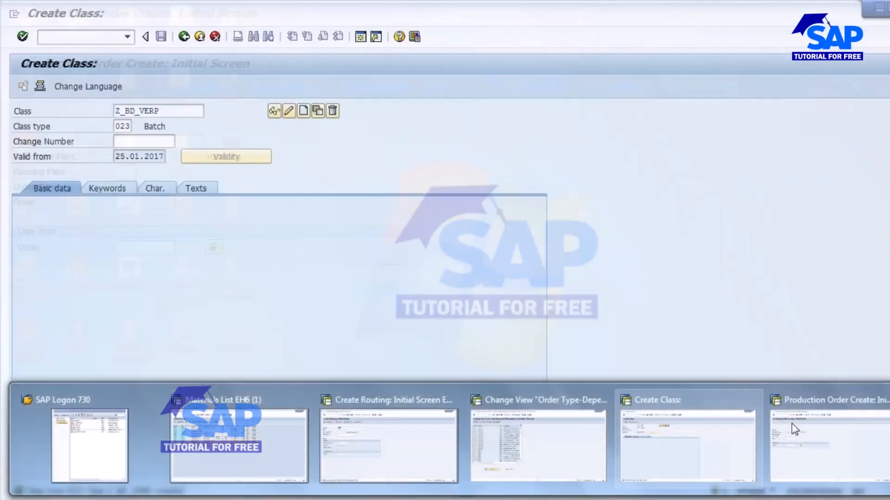
# Switch to SAP, leave production order creation, and open the batch determination sort rule creation transaction CU70
pyautogui.click(791, 424)
pyautogui.click(184, 37)
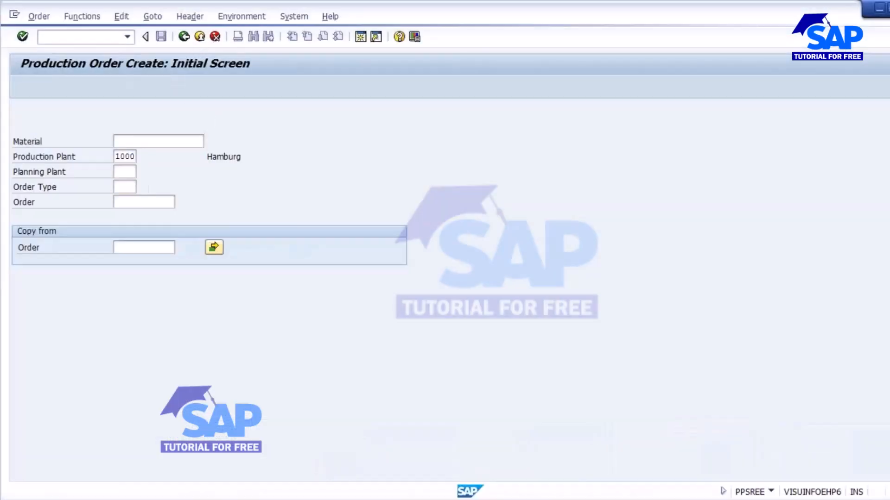
pyautogui.click(33, 161)
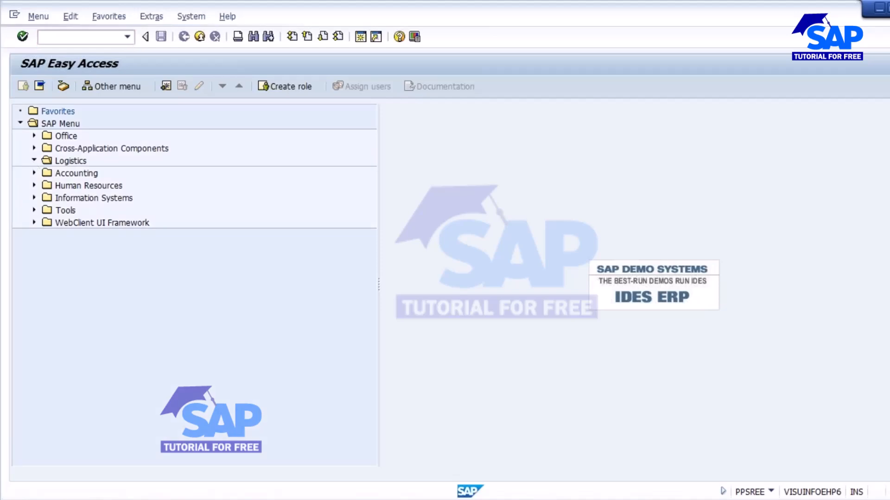
pyautogui.click(48, 346)
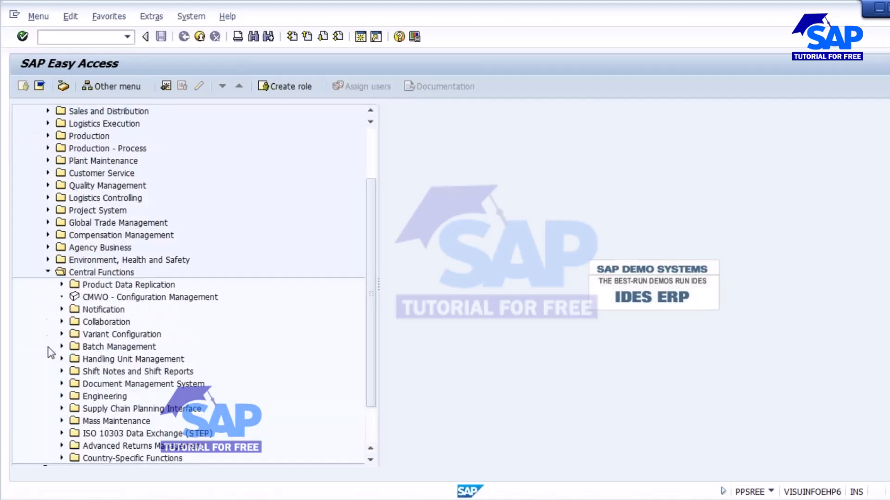
pyautogui.scroll(-1, 176, 301)
pyautogui.click(61, 285)
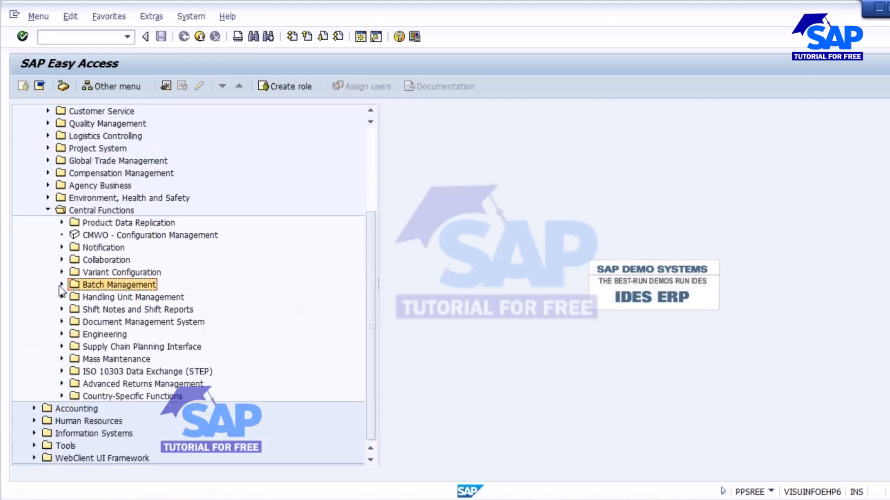
pyautogui.scroll(-3, 205, 314)
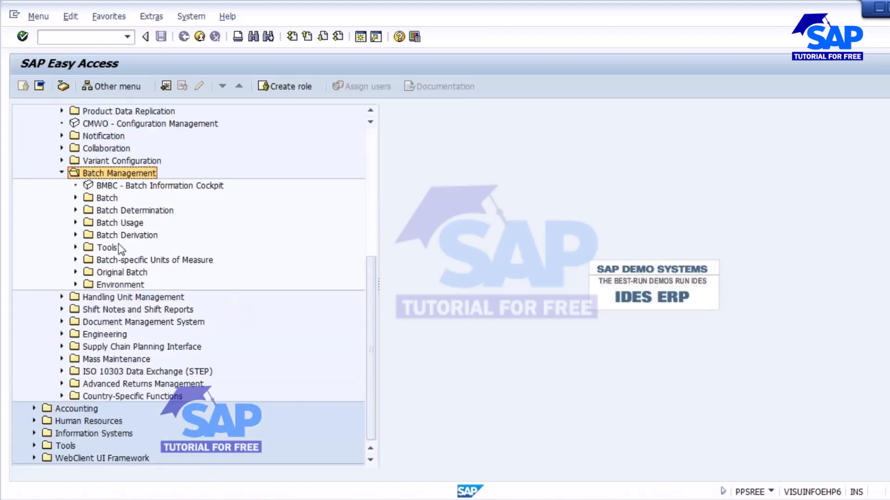
pyautogui.click(76, 211)
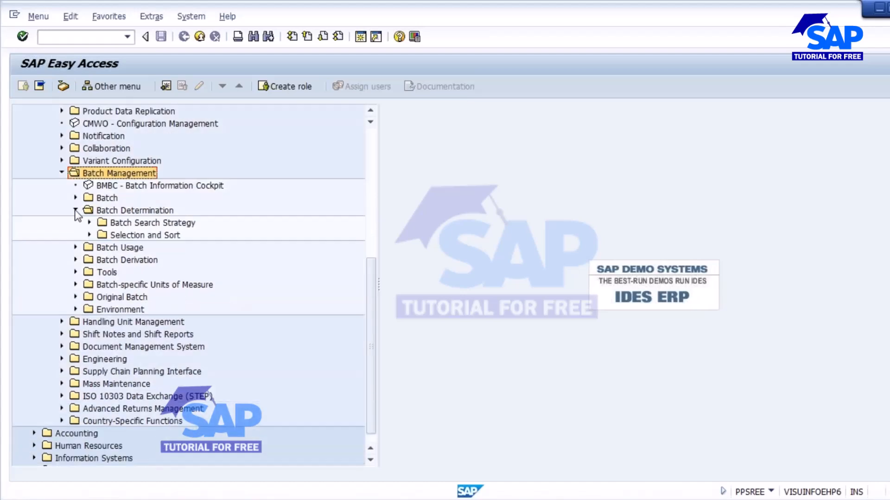
pyautogui.click(90, 235)
pyautogui.click(104, 273)
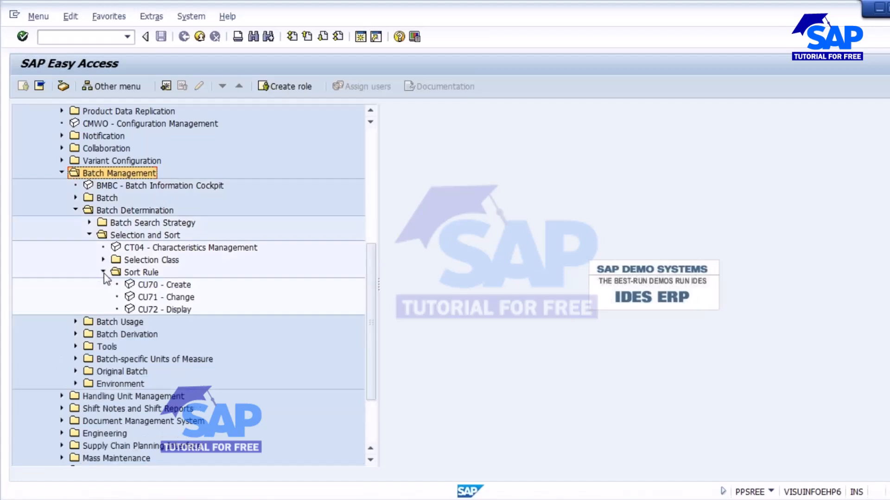
pyautogui.doubleClick(167, 285)
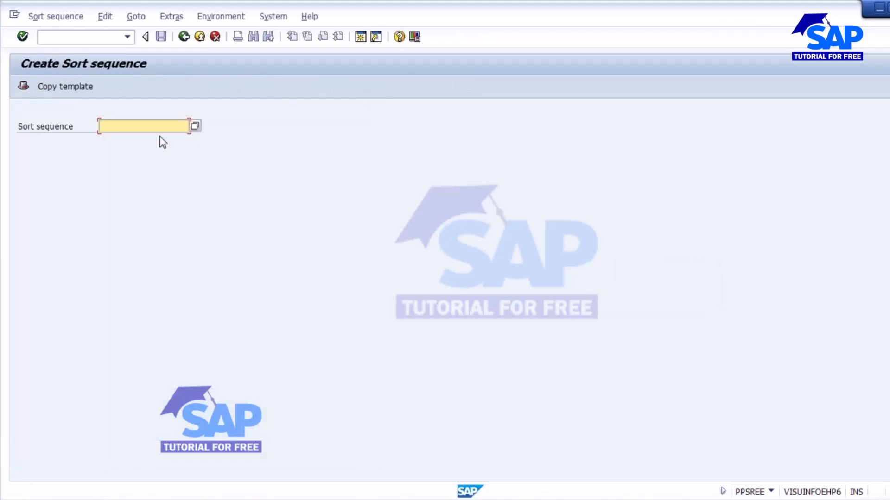
# Start creating a sort sequence named Z_ROH_FEFO for the raw material
pyautogui.write('z')
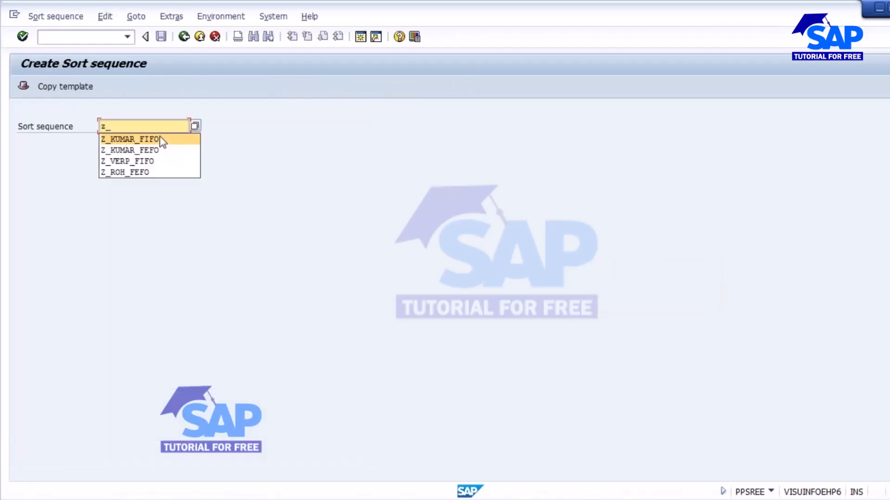
pyautogui.write('_roh')
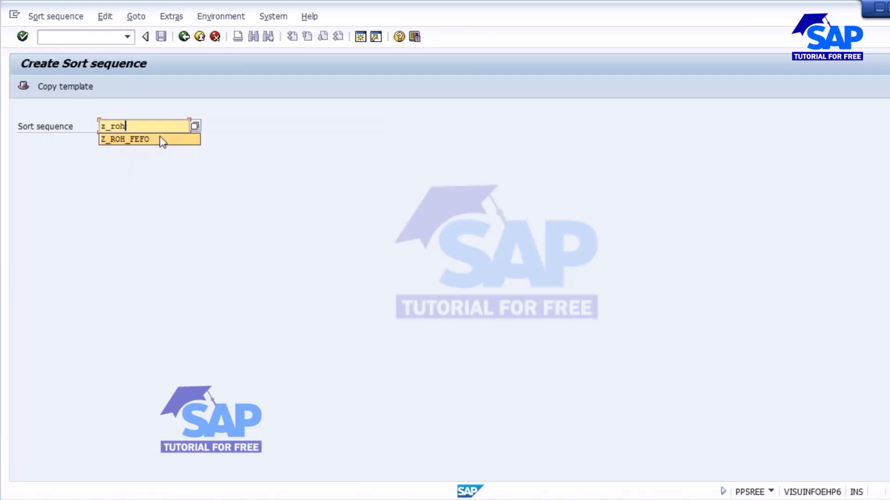
pyautogui.write('_fefo')
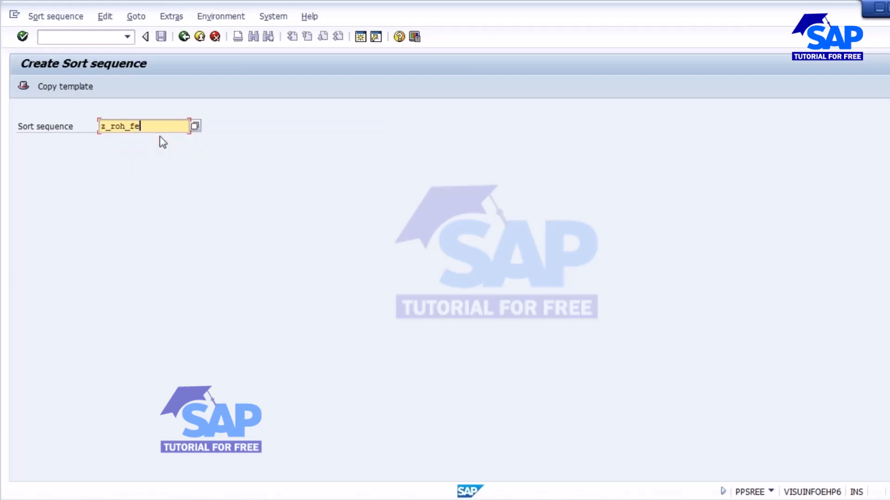
pyautogui.click(153, 140)
pyautogui.press('Return')
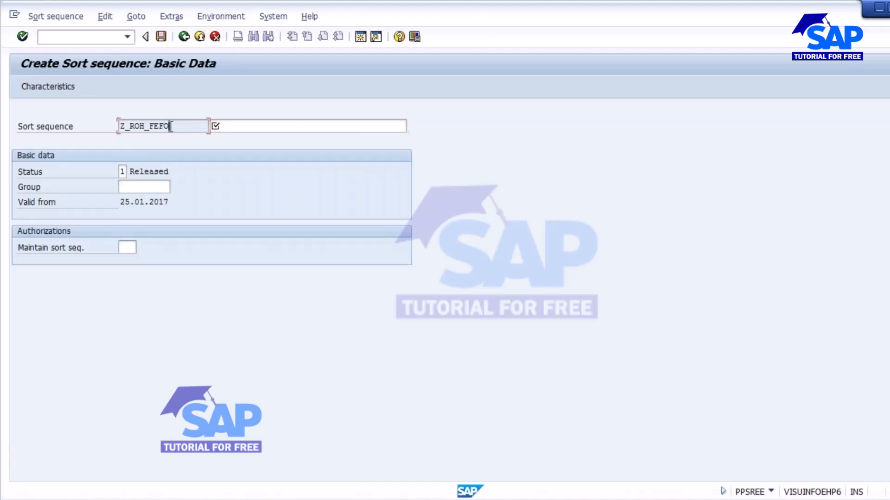
# Reuse the sort sequence name Z_ROH_FEFO as its description in the basic data
pyautogui.moveTo(170, 127); pyautogui.dragTo(99, 126)
pyautogui.hotkey('ctrl', 'c')
pyautogui.click(252, 127)
pyautogui.hotkey('ctrl', 'v')
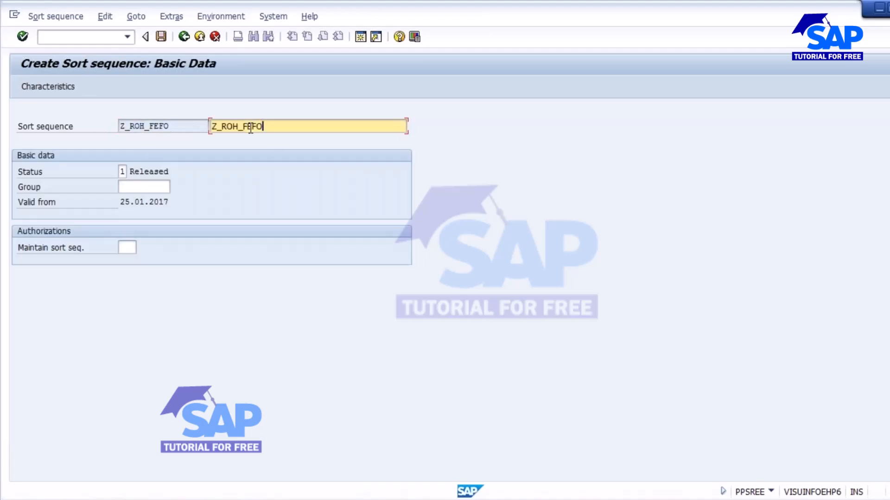
# Copy the expiry characteristic LOBM_VFDAT from cell D8 of SAP.xlsx in Excel and assign it to sort sequence Z_ROH_FEFO in SAP
pyautogui.click(42, 86)
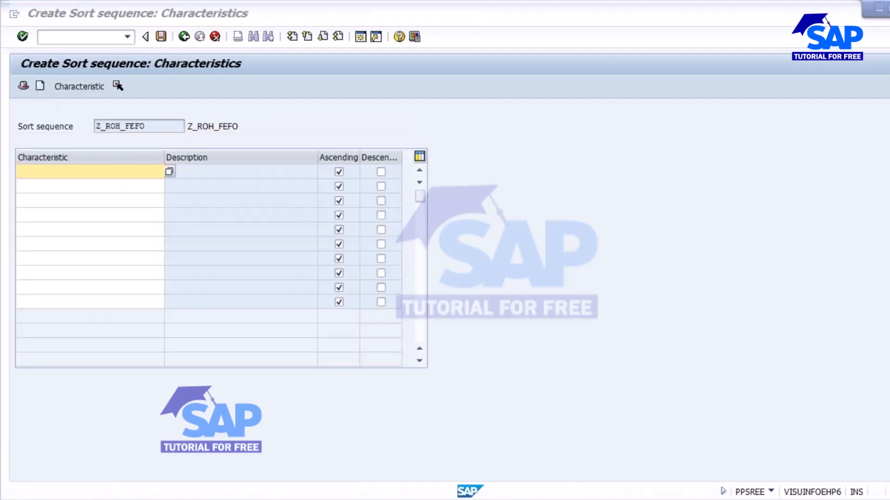
pyautogui.hotkey('alt', 'Tab')
pyautogui.click(282, 232)
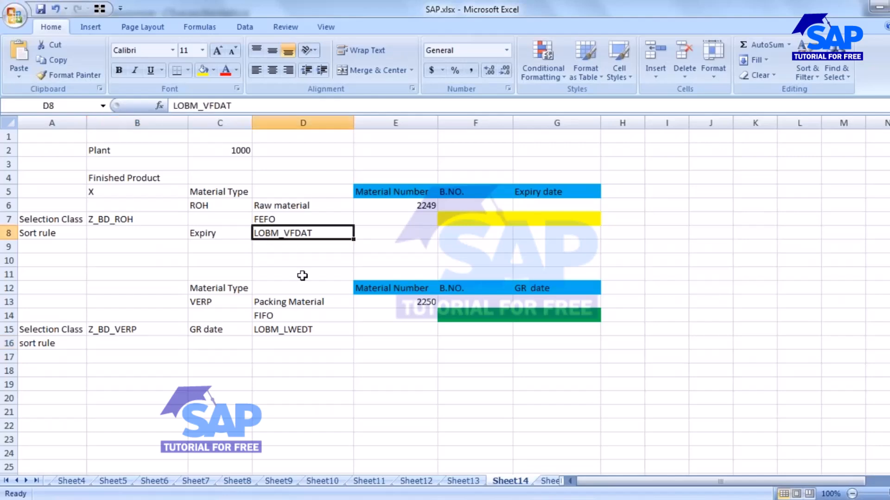
pyautogui.hotkey('ctrl', 'c')
pyautogui.hotkey('alt', 'Tab')
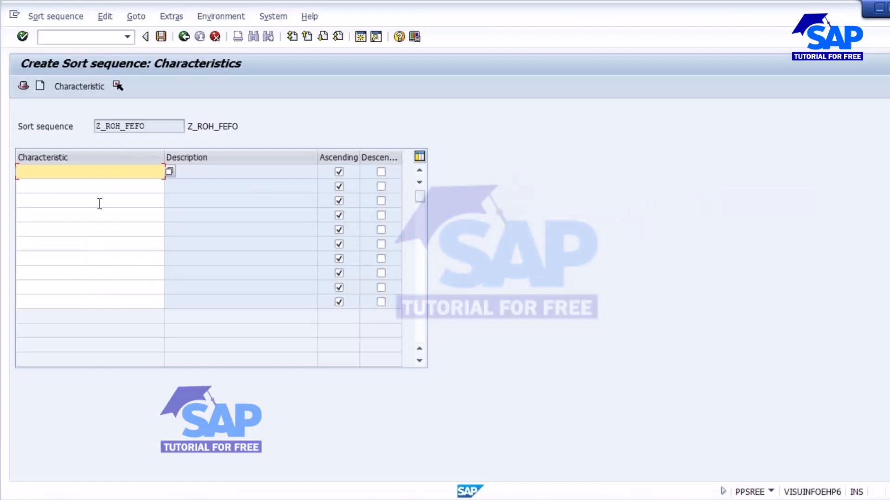
pyautogui.hotkey('ctrl', 'v')
pyautogui.press('Return')
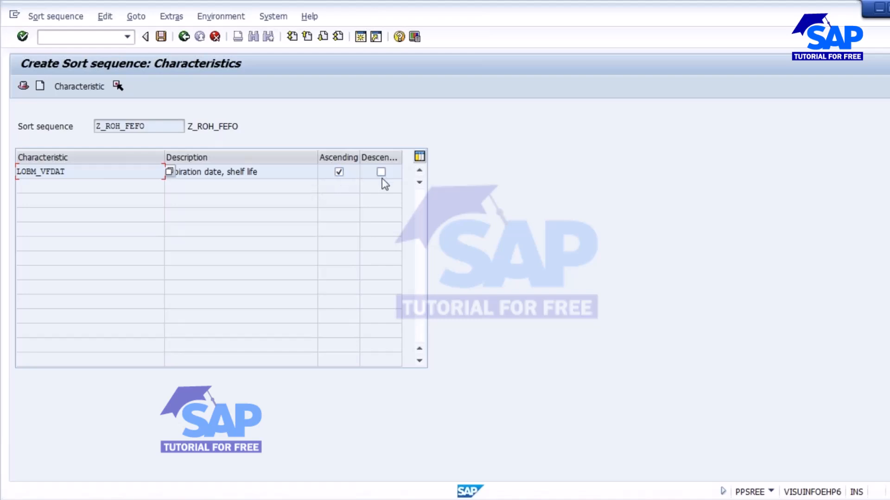
# Set characteristic LOBM_VFDAT to sort in ascending order and save sort sequence Z_ROH_FEFO
pyautogui.click(381, 173)
pyautogui.click(338, 172)
pyautogui.click(340, 177)
pyautogui.click(384, 178)
pyautogui.click(383, 175)
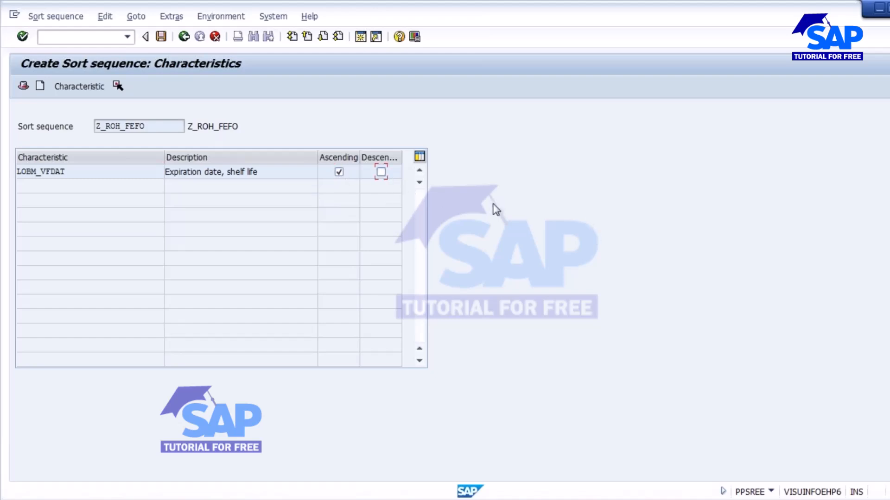
pyautogui.click(161, 37)
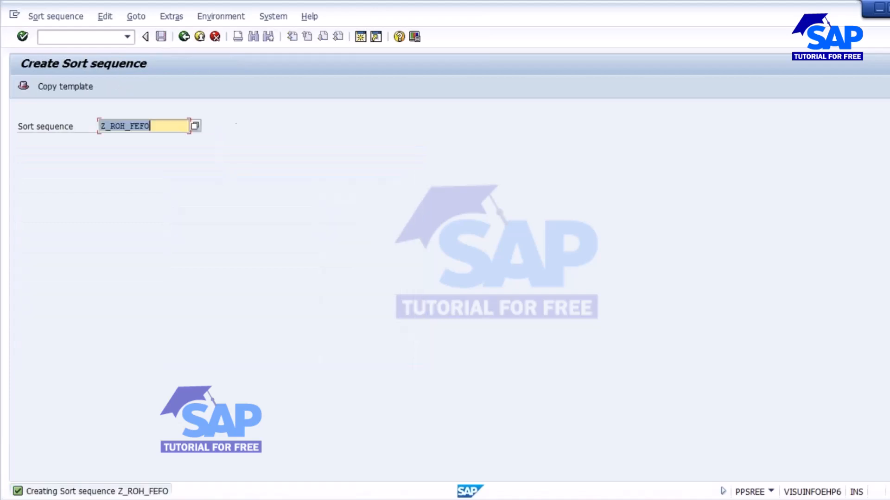
# Copy the saved sort sequence name Z_ROH_FEFO from SAP into cell B8 of the SAP.xlsx sheet in Excel
pyautogui.hotkey('ctrl', 'c')
pyautogui.click(486, 499)
pyautogui.click(48, 248)
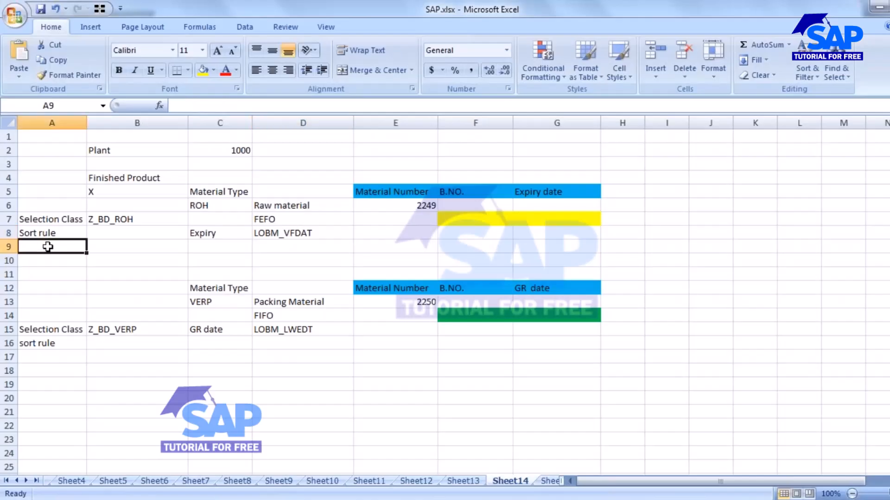
pyautogui.click(101, 233)
pyautogui.hotkey('ctrl', 'v')
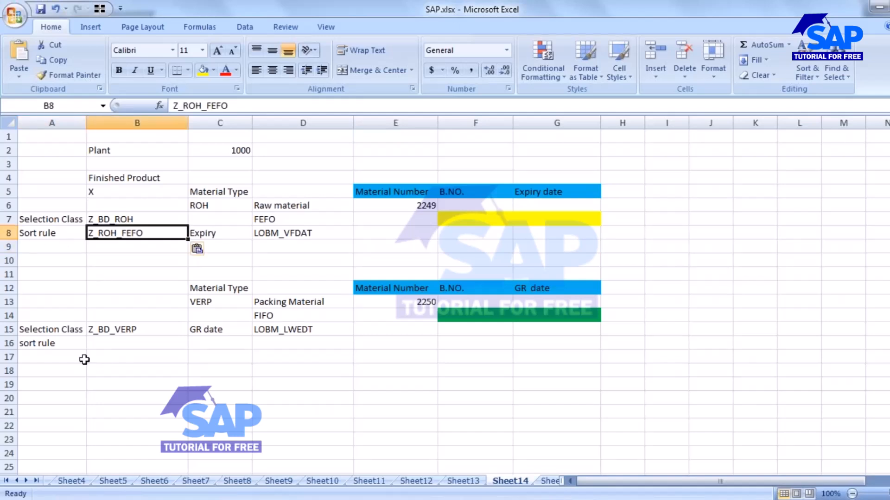
# Return to SAP and start creating a sort sequence named Z_VERP_FIFO for the packing material
pyautogui.click(119, 343)
pyautogui.hotkey('alt', 'Tab')
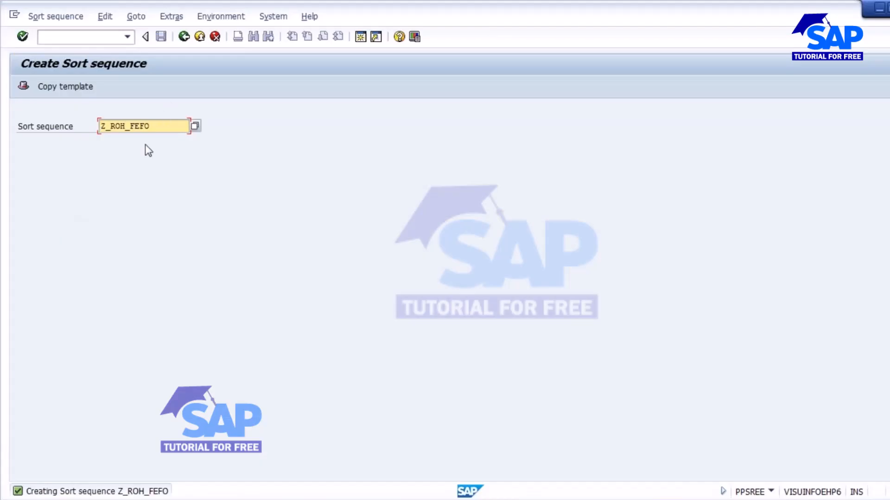
pyautogui.moveTo(125, 126); pyautogui.dragTo(171, 130)
pyautogui.press('BackSpace')
pyautogui.write('verp')
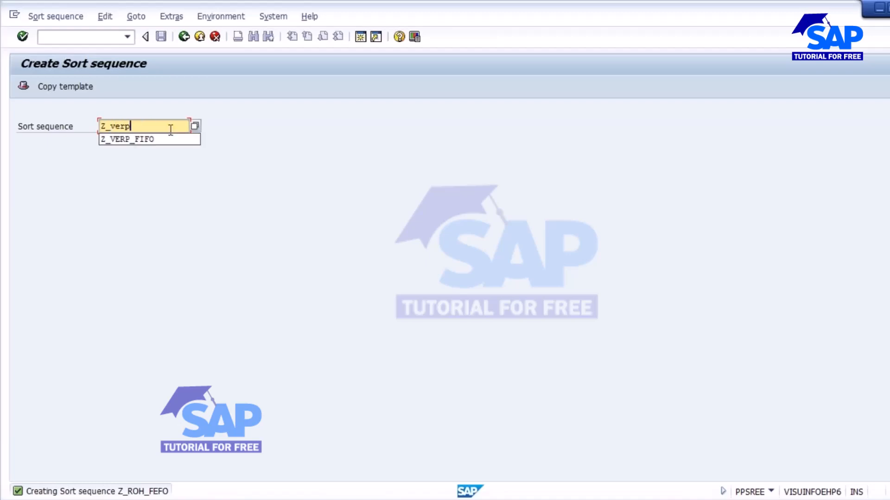
pyautogui.click(146, 140)
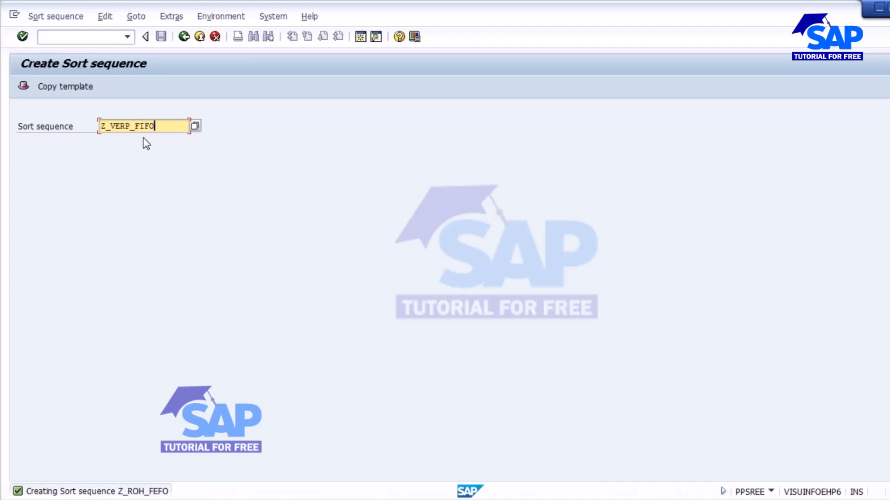
pyautogui.press('Return')
# Reuse the sort sequence name Z_VERP_FIFO as its description in the basic data
pyautogui.click(231, 129)
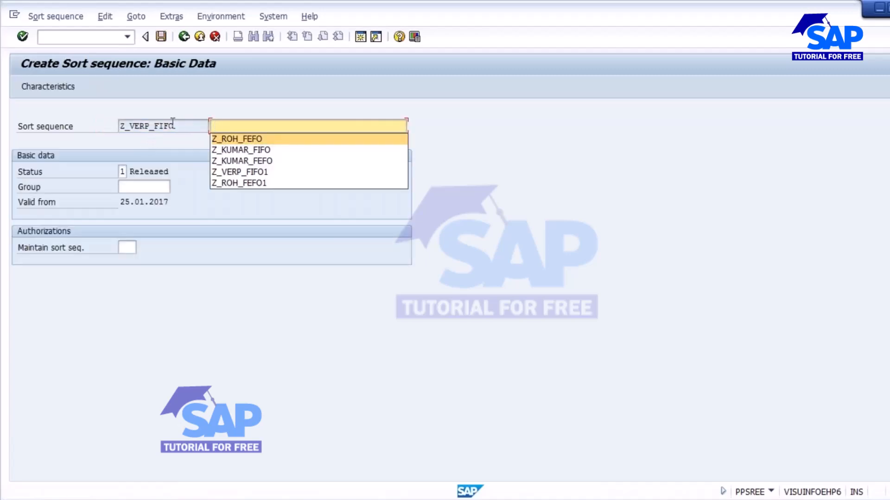
pyautogui.moveTo(174, 126); pyautogui.dragTo(90, 131)
pyautogui.click(234, 133)
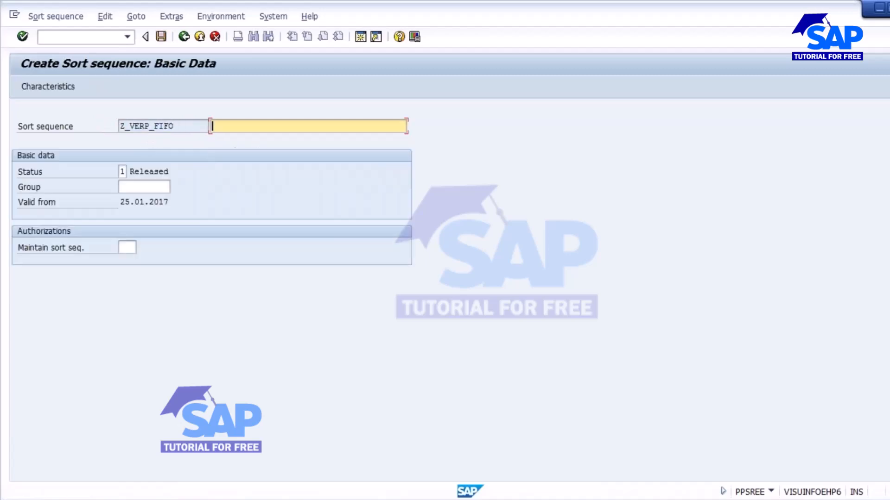
pyautogui.hotkey('ctrl', 'v')
pyautogui.press('Return')
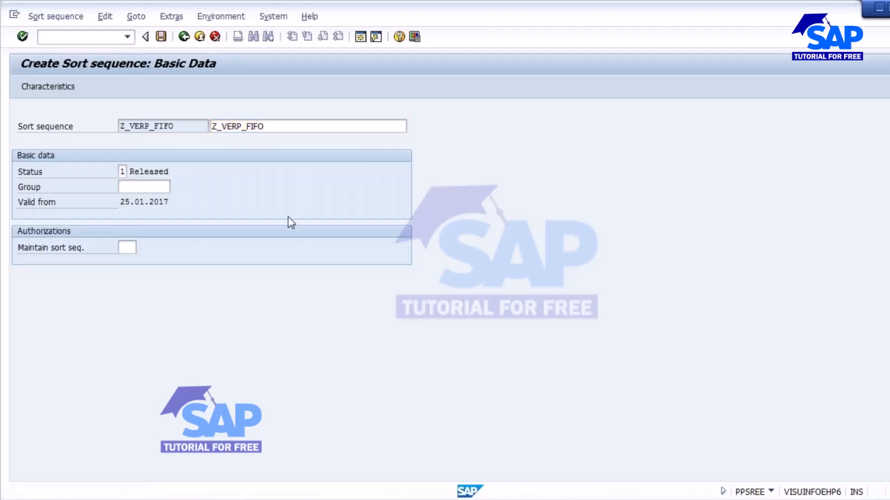
# Assign the goods receipt date characteristic LOBM_LWEDT to sort sequence Z_VERP_FIFO
pyautogui.click(49, 86)
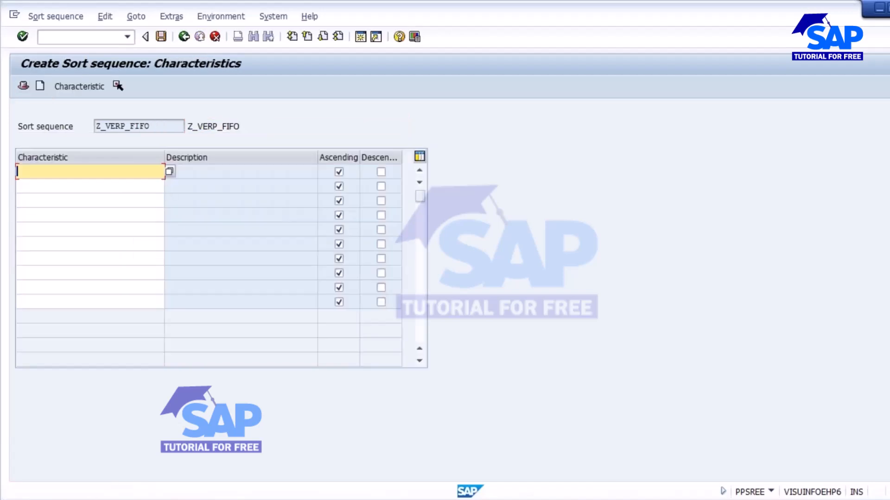
pyautogui.click(57, 195)
pyautogui.press('Return')
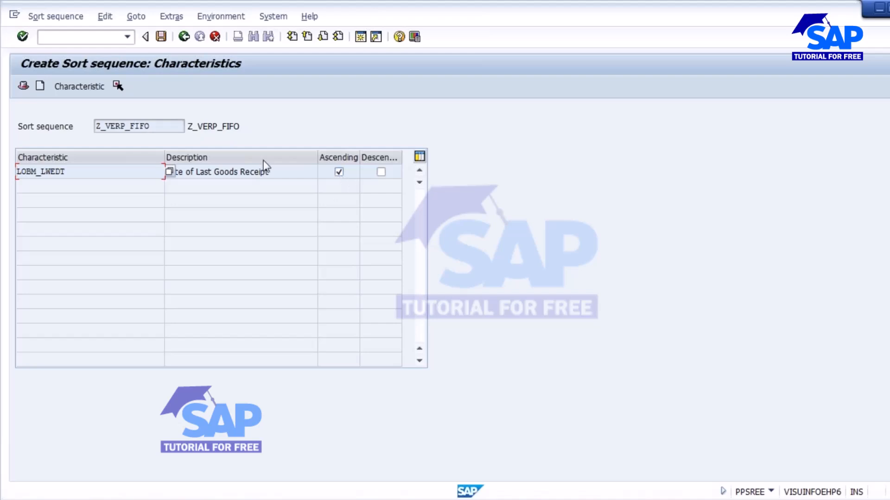
# Save sort sequence Z_VERP_FIFO and copy its name into cell B16 of the SAP.xlsx sheet in Excel
pyautogui.click(161, 36)
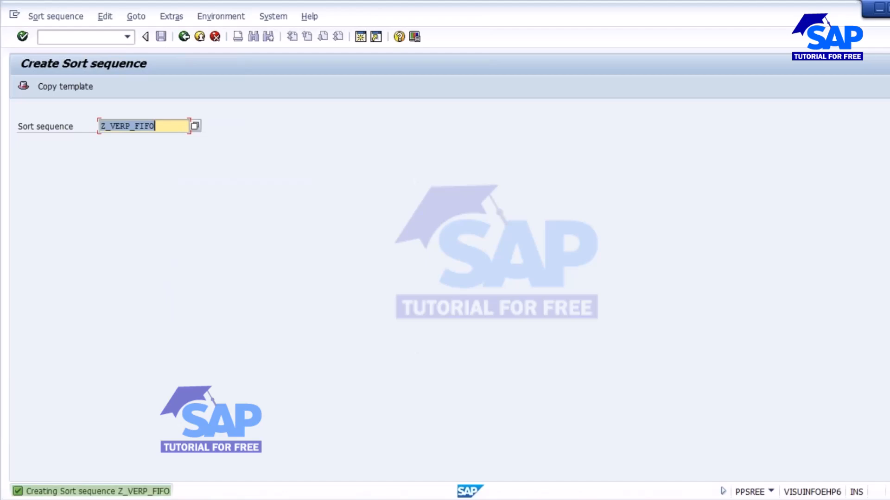
pyautogui.hotkey('ctrl', 'c')
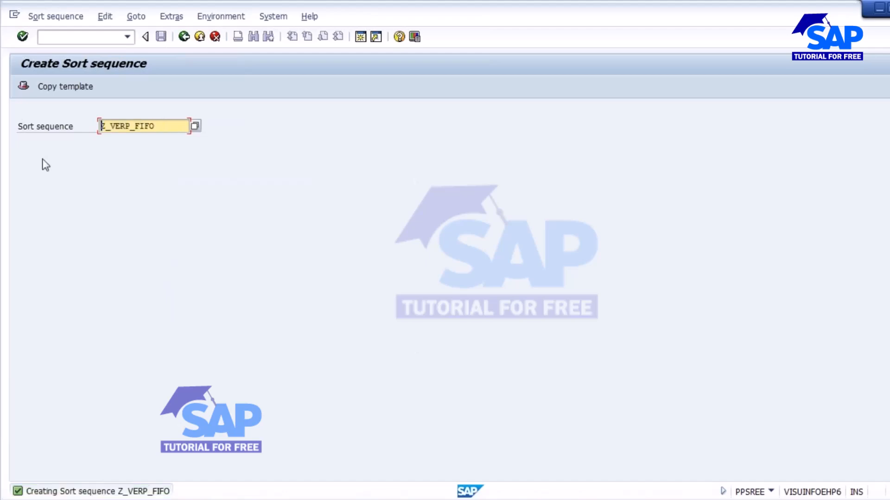
pyautogui.click(465, 499)
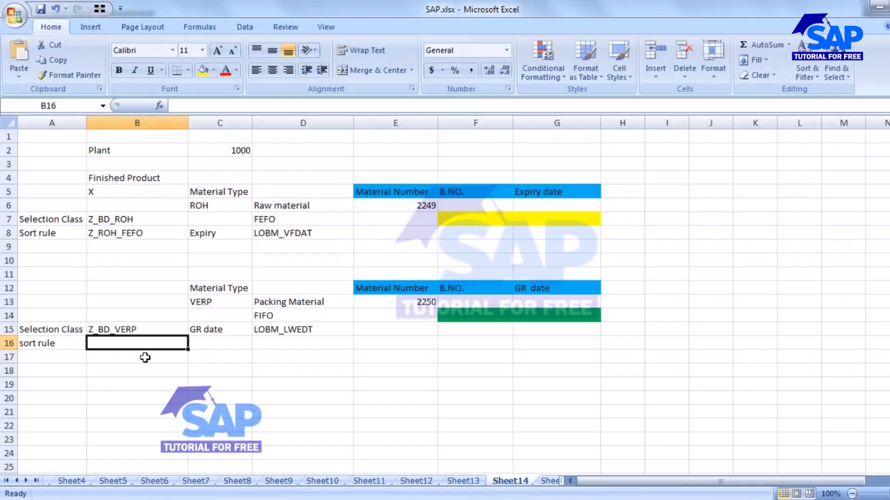
pyautogui.hotkey('ctrl', 'v')
pyautogui.click(278, 398)
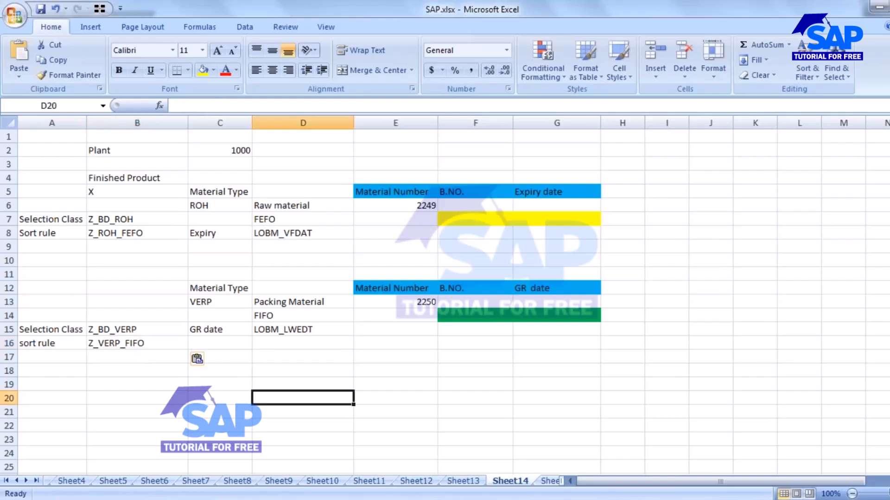
# Review the selection class and material number cells, then return to SAP and open the Change Material transaction
pyautogui.click(126, 221)
pyautogui.click(426, 208)
pyautogui.click(424, 301)
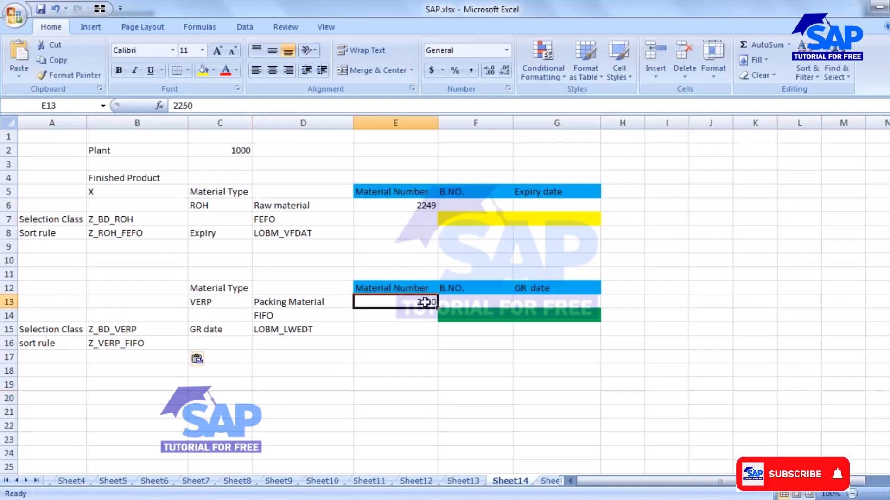
pyautogui.hotkey('alt', 'Tab')
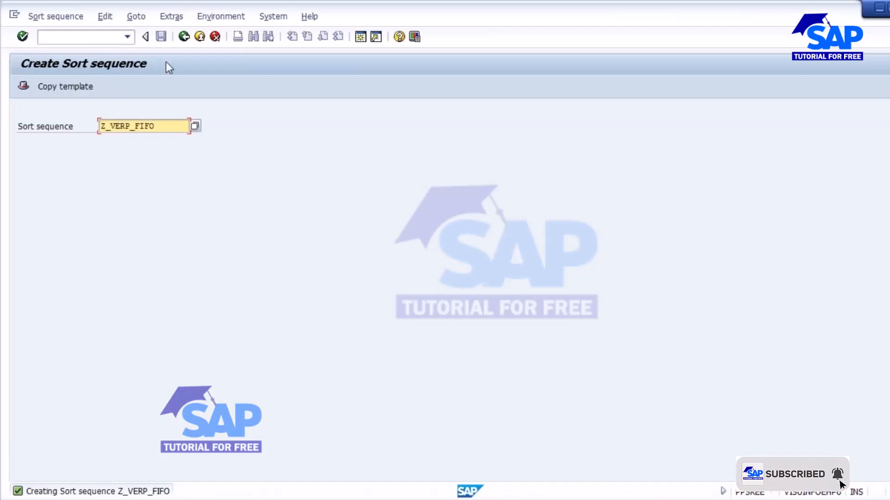
pyautogui.click(187, 38)
pyautogui.click(68, 41)
pyautogui.write('/nmm0')
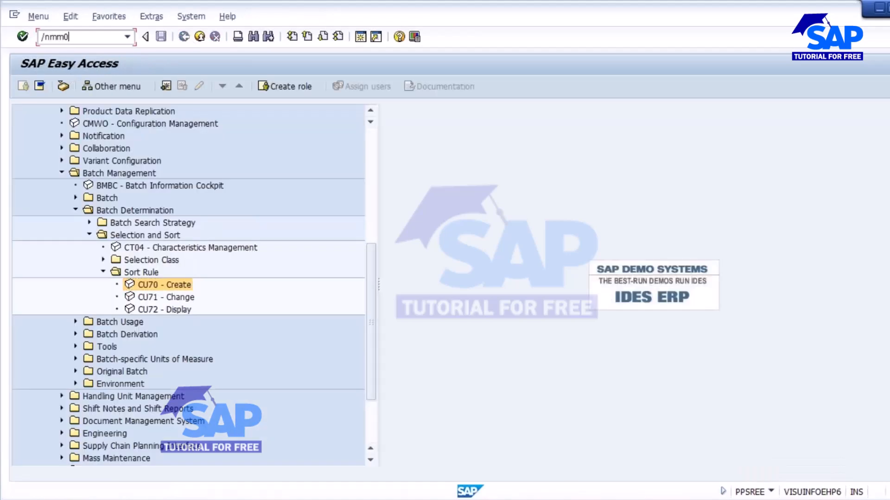
pyautogui.press('Return')
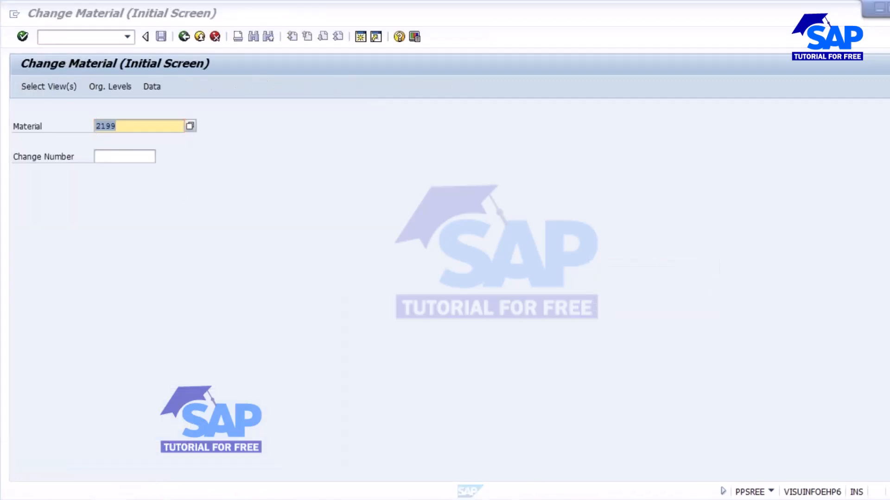
# Look up the raw material's number in the Excel sheet and open only the Classification view of material 2249 in SAP
pyautogui.click(540, 499)
pyautogui.click(421, 203)
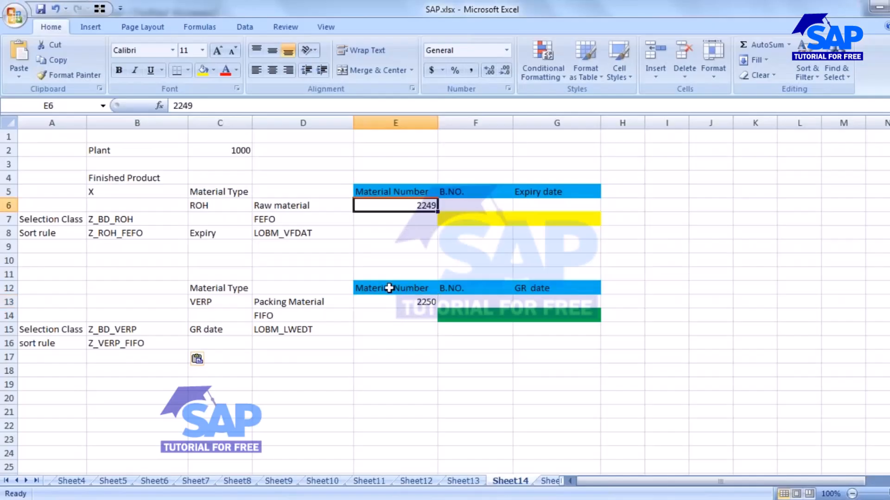
pyautogui.hotkey('alt', 'Tab')
pyautogui.write('2249')
pyautogui.press('Return')
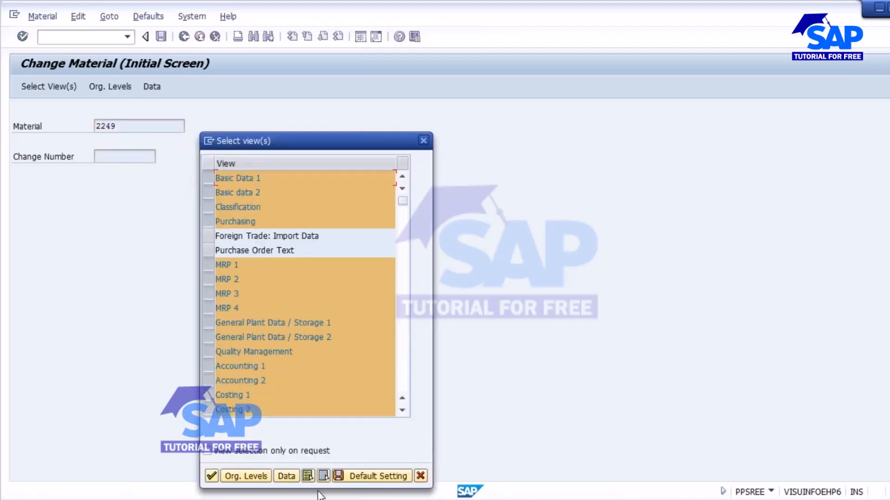
pyautogui.click(324, 476)
pyautogui.click(209, 207)
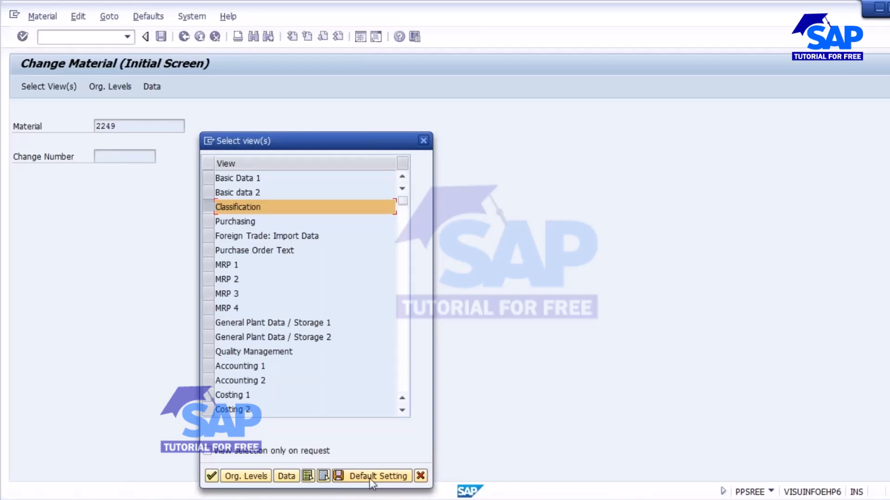
pyautogui.press('Return')
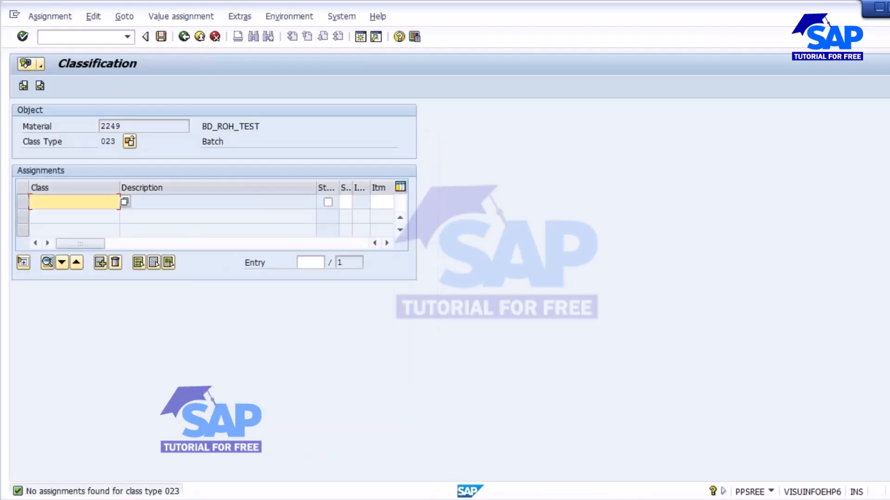
# Copy class Z_BD_ROH from the Excel sheet, assign it to material 2249 in SAP, and save the material
pyautogui.hotkey('alt', 'Tab')
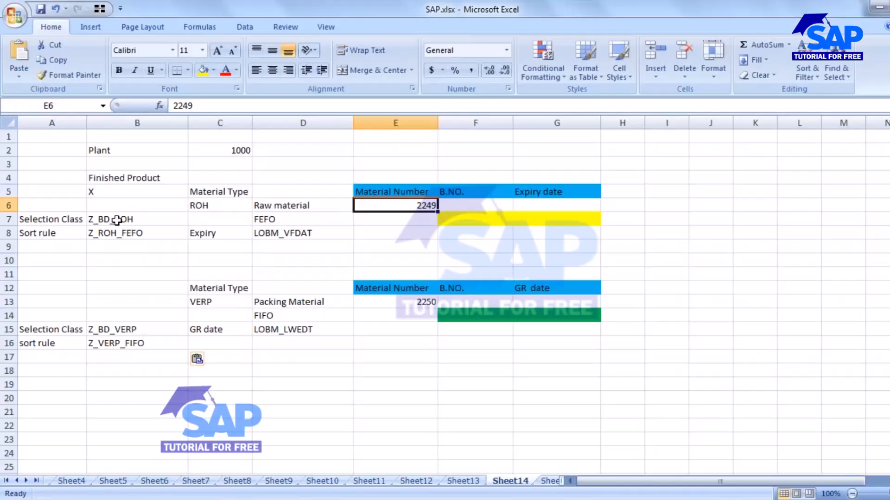
pyautogui.click(129, 221)
pyautogui.hotkey('ctrl', 'c')
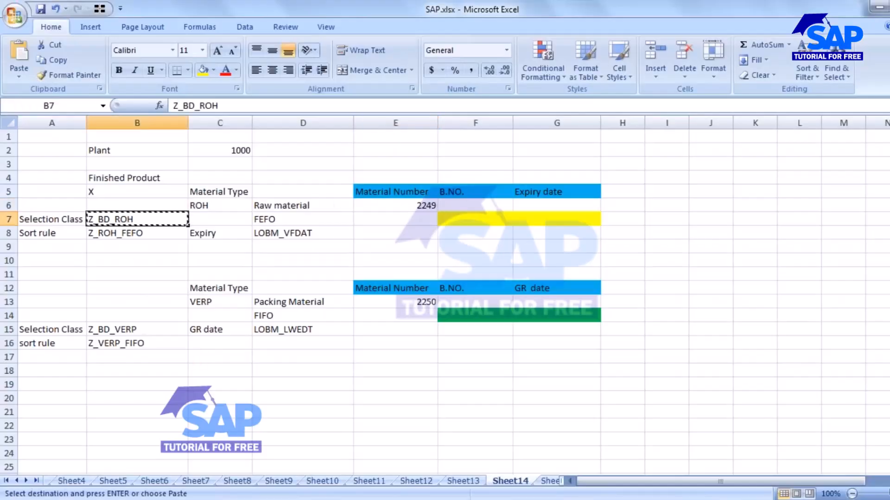
pyautogui.hotkey('alt', 'Tab')
pyautogui.press('Return')
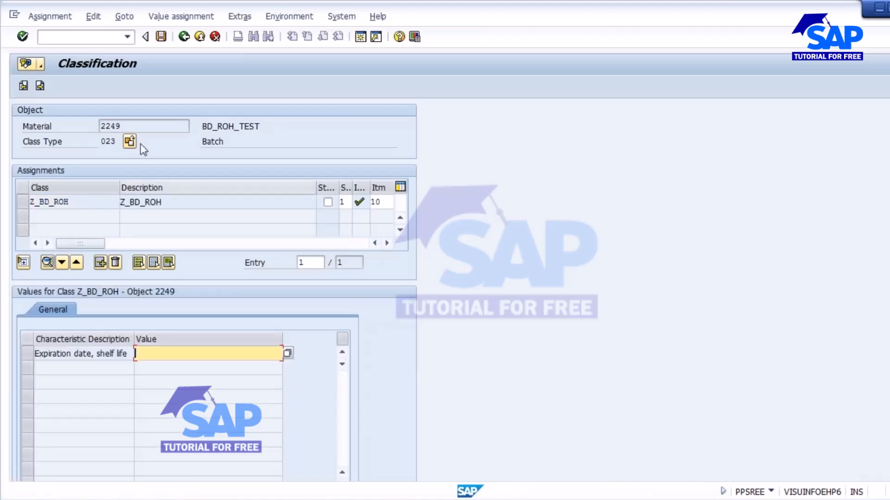
pyautogui.click(161, 36)
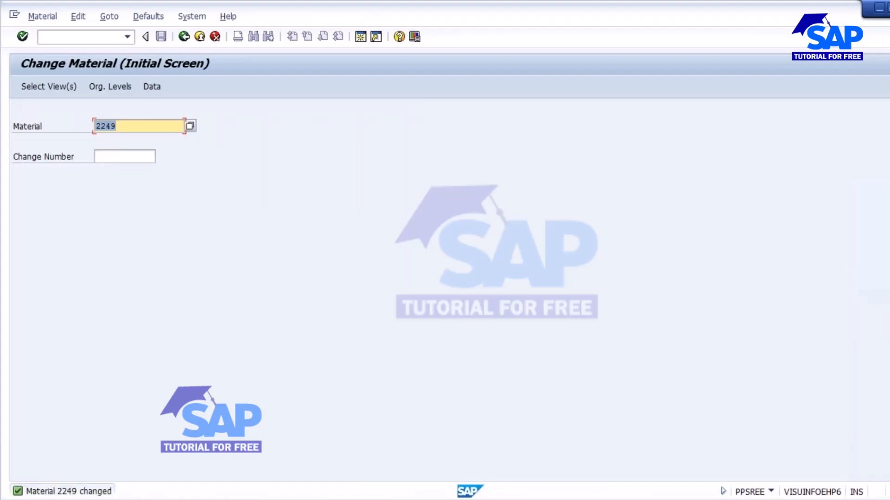
# Look up the packing material's number in the Excel sheet and open the Classification view of material 2250 in SAP
pyautogui.hotkey('alt', 'Tab')
pyautogui.click(420, 301)
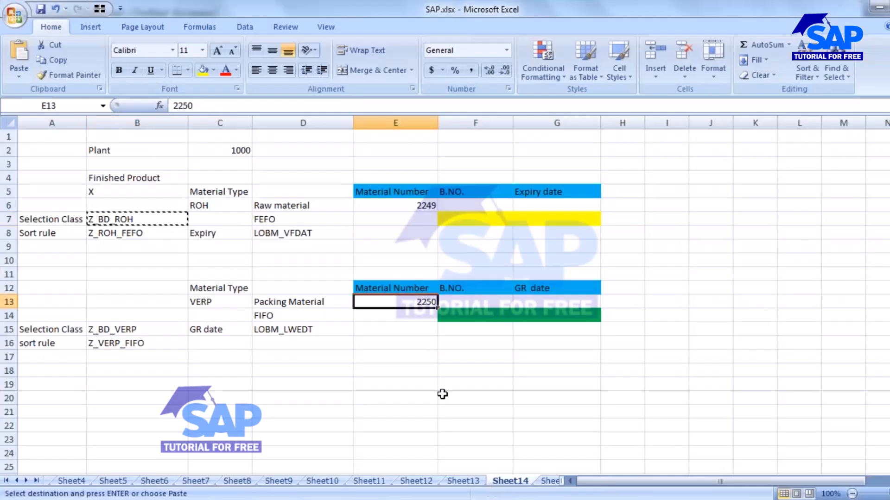
pyautogui.hotkey('alt', 'Tab')
pyautogui.write('2250')
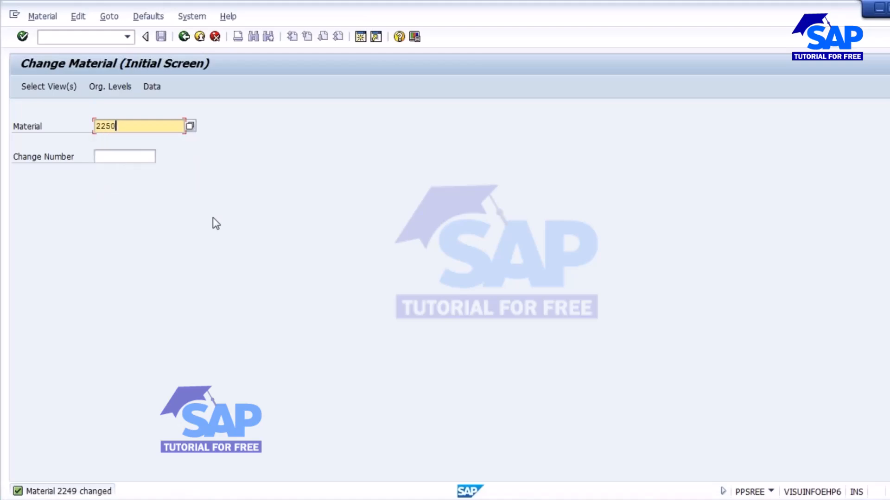
pyautogui.press('Return')
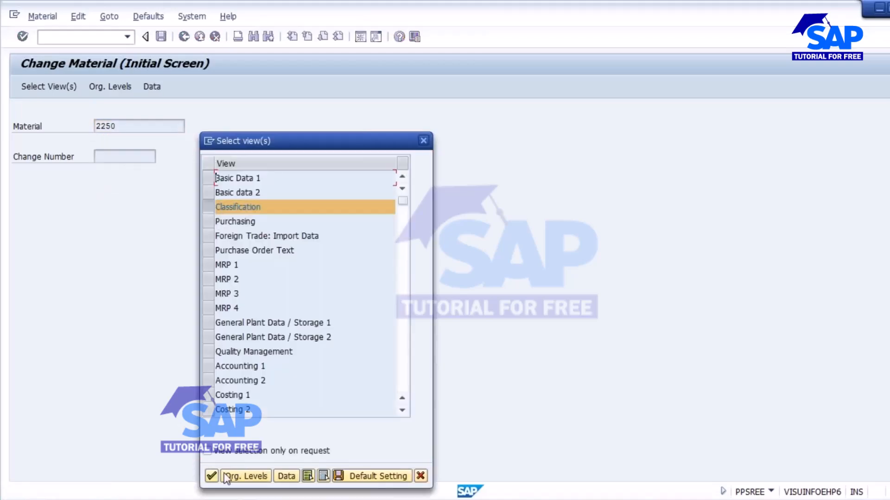
pyautogui.press('Return')
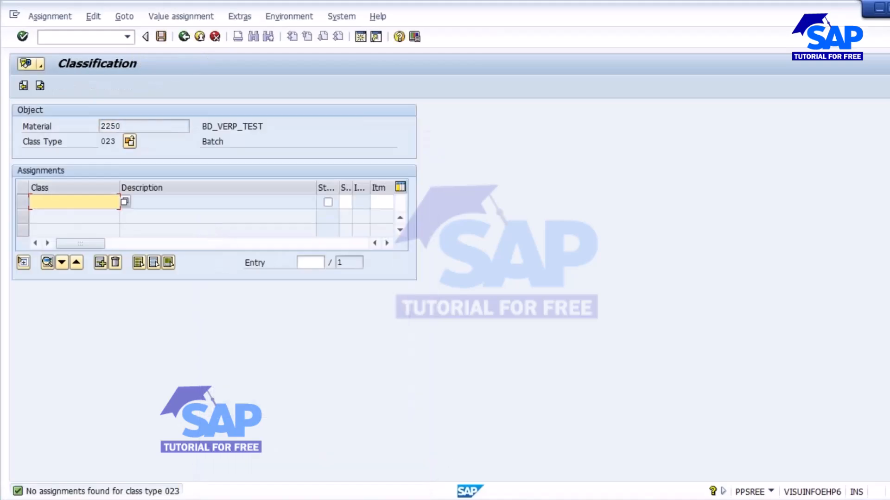
# Copy class Z_BD_VERP from the Excel sheet, assign it to material 2250 in SAP, and save the material
pyautogui.hotkey('alt', 'Tab')
pyautogui.click(126, 329)
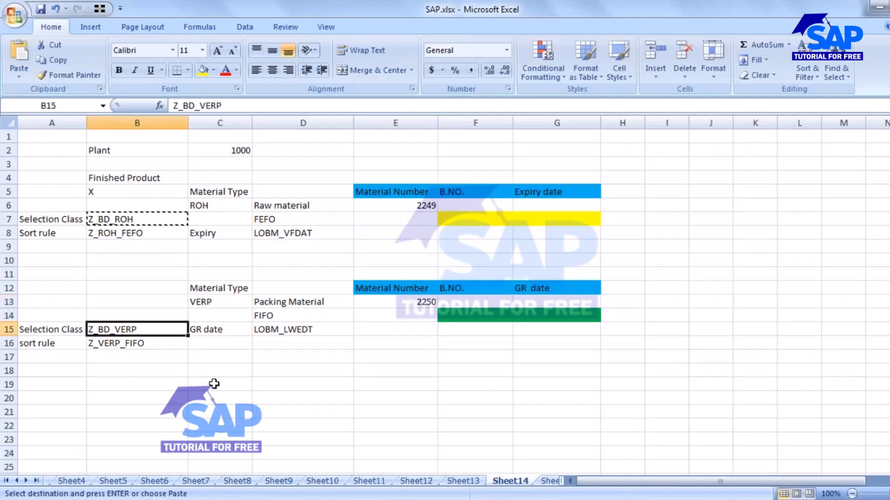
pyautogui.hotkey('ctrl', 'c')
pyautogui.hotkey('alt', 'Tab')
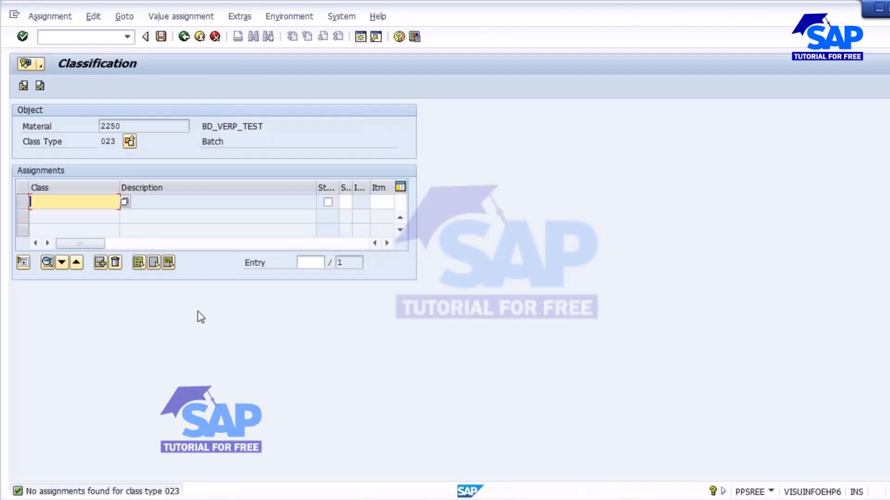
pyautogui.hotkey('ctrl', 'v')
pyautogui.press('Return')
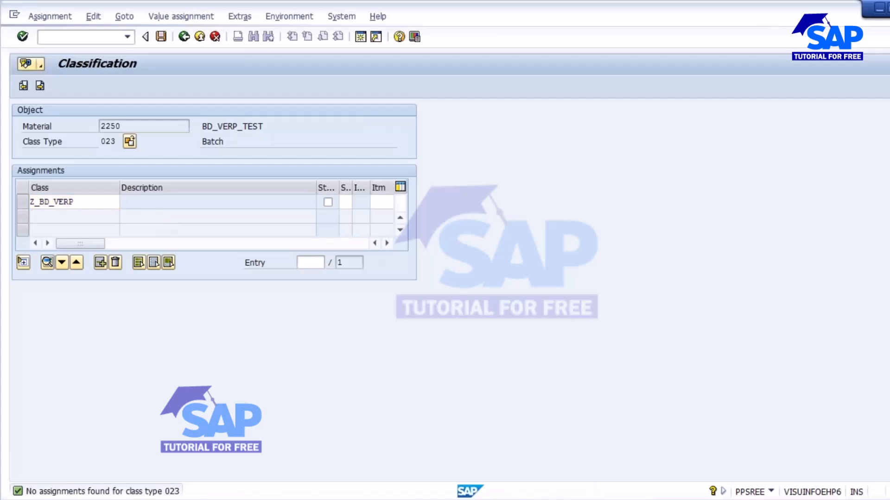
pyautogui.click(160, 37)
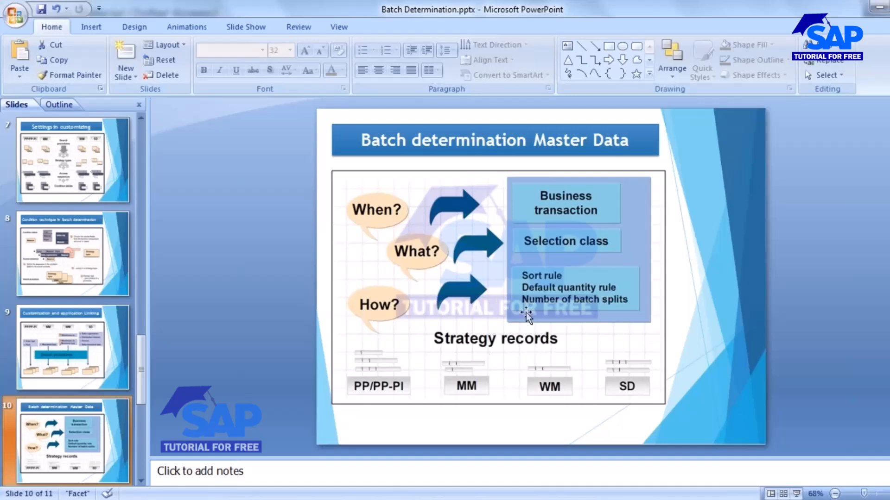
# Switch from PowerPoint back to SAP and start transaction COB1 to create a batch search strategy for production orders
pyautogui.moveTo(304, 458)
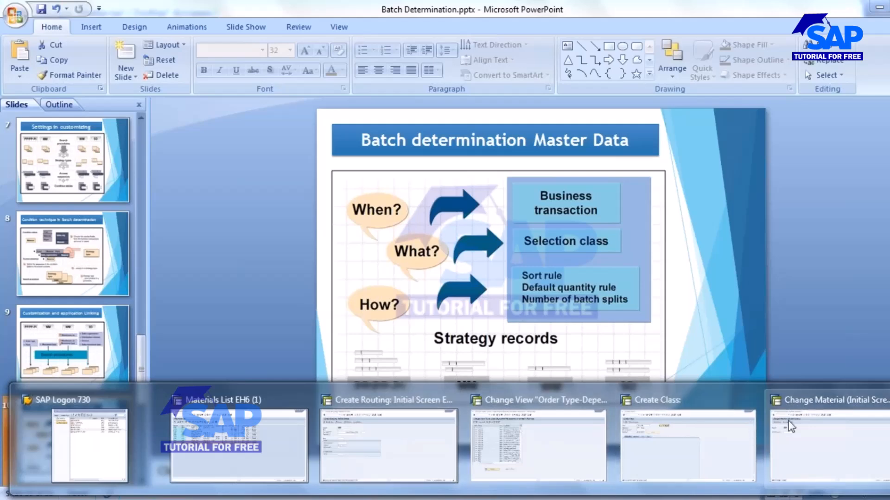
pyautogui.click(815, 445)
pyautogui.click(183, 37)
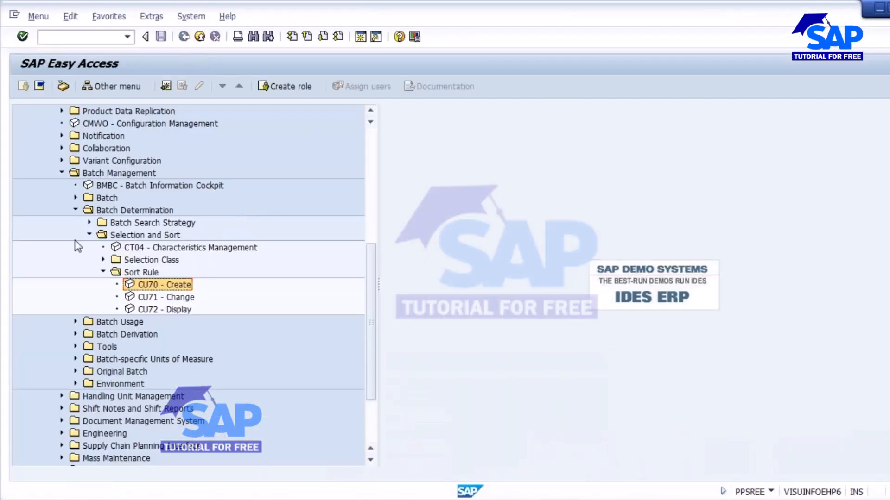
pyautogui.click(102, 273)
pyautogui.click(90, 235)
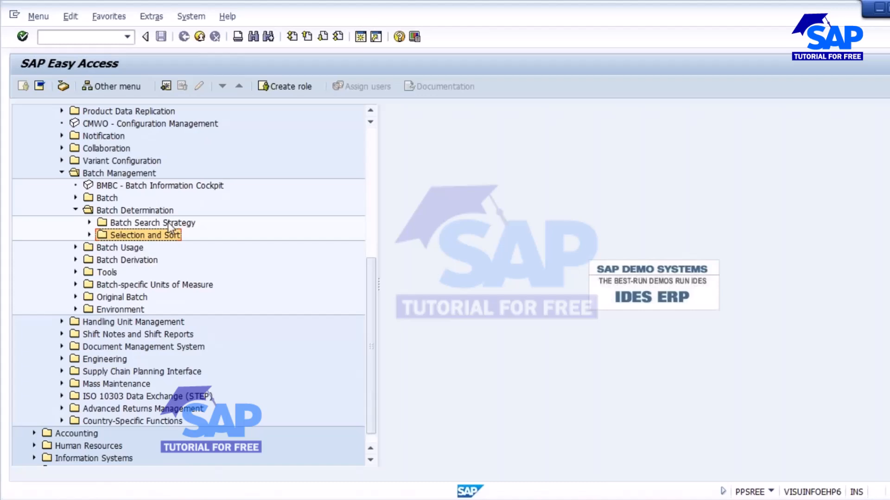
pyautogui.click(168, 222)
pyautogui.click(90, 223)
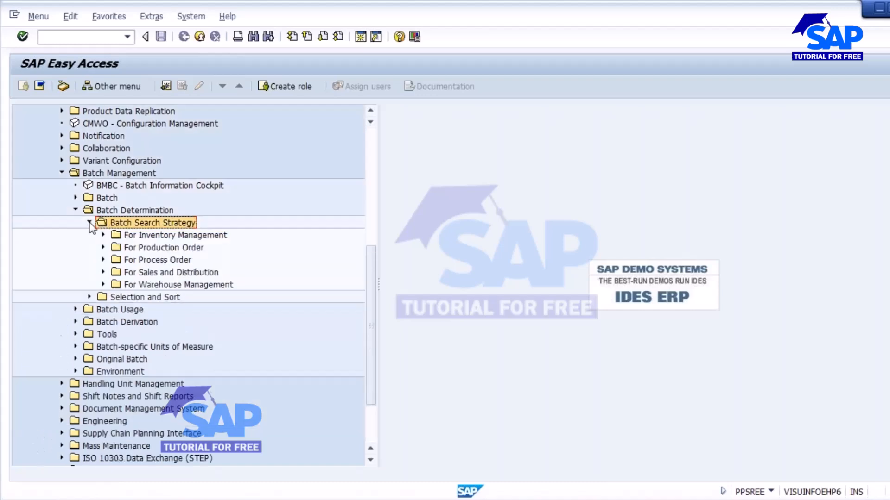
pyautogui.click(102, 248)
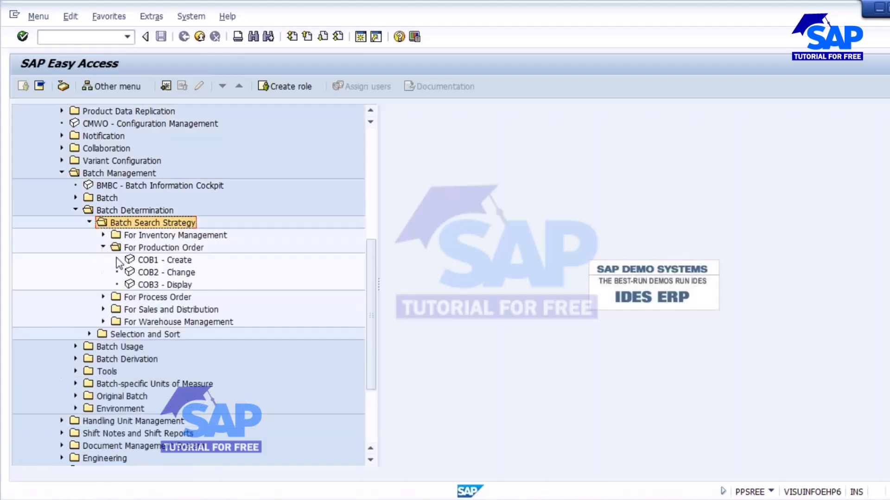
pyautogui.doubleClick(161, 260)
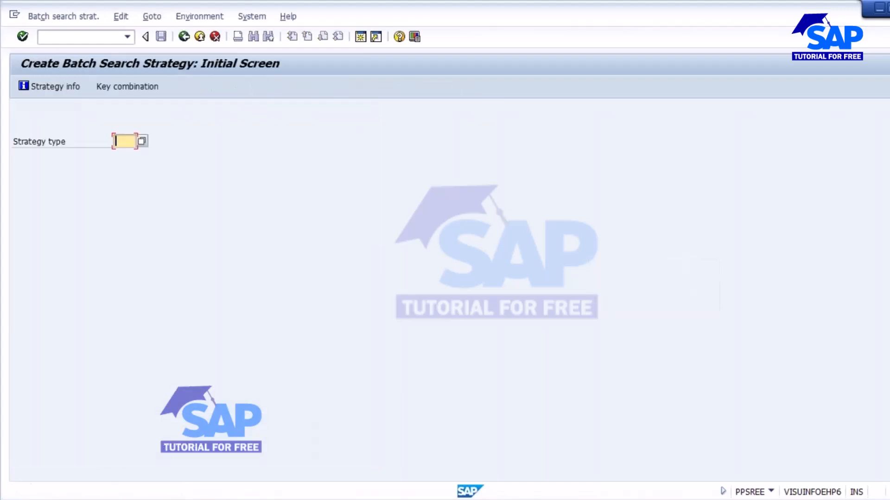
# Choose strategy type Z999 (PLANT/MATERIAL TYPE) and confirm plant 1000 for the fast entry
pyautogui.click(142, 142)
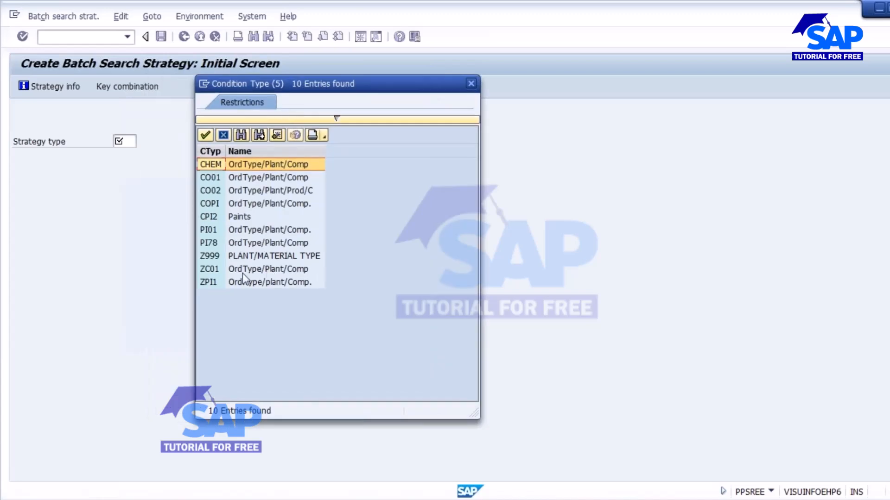
pyautogui.doubleClick(248, 256)
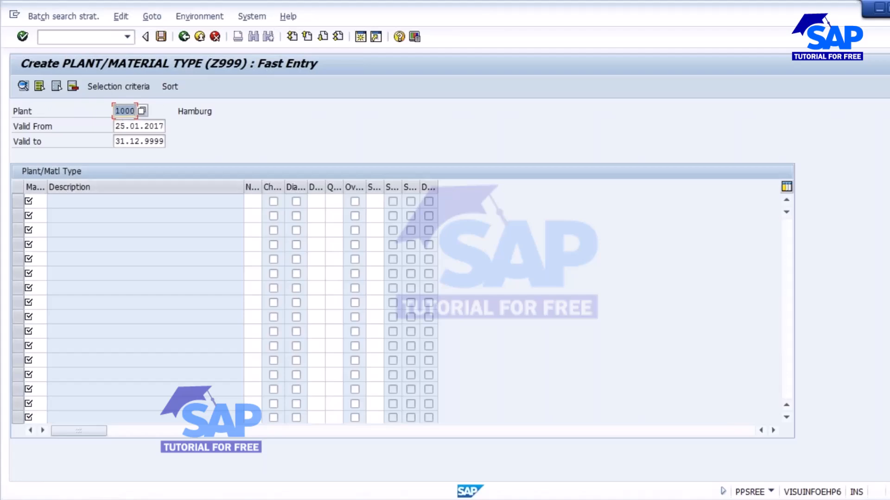
pyautogui.press('Return')
# Check the plant and material type entries in the SAP.xlsx sheet in Excel and return to the SAP strategy entry
pyautogui.hotkey('alt', 'Tab')
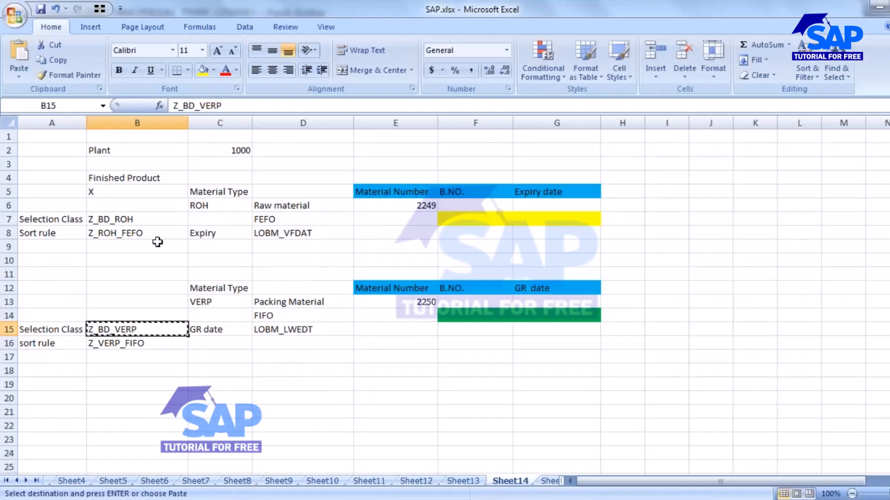
pyautogui.click(226, 148)
pyautogui.click(218, 191)
pyautogui.click(225, 150)
pyautogui.click(219, 195)
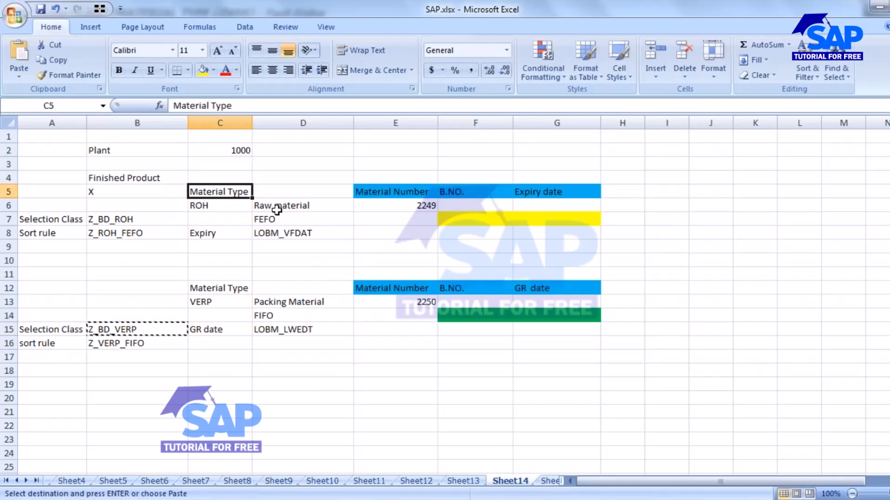
pyautogui.hotkey('alt', 'Tab')
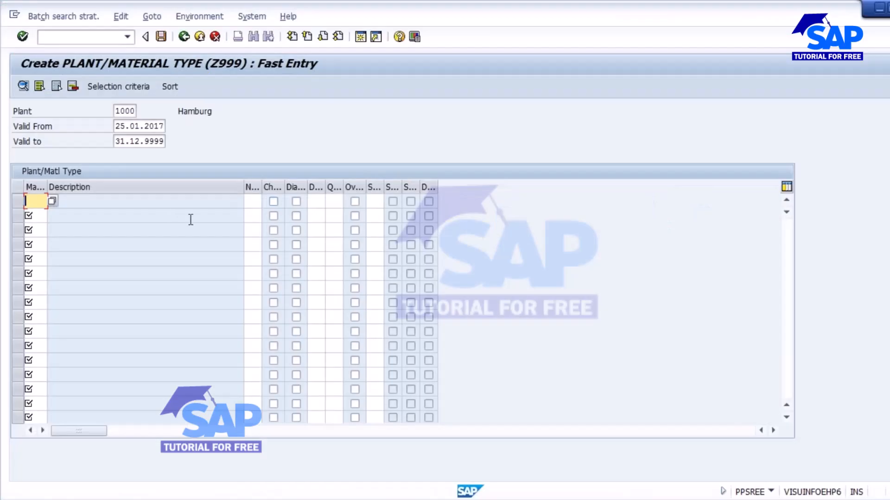
# Enter material type ROH for plant 1000 and assign class Z_BD_ROH as its selection criteria
pyautogui.write('ROH')
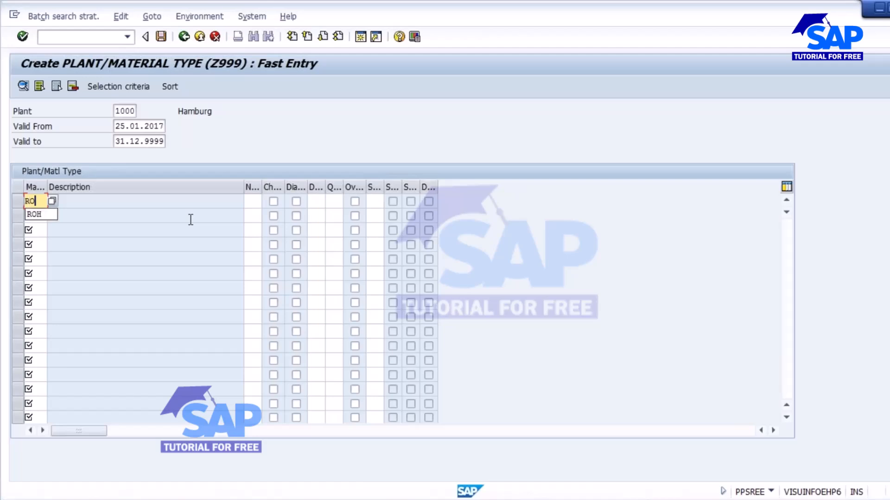
pyautogui.press('Return')
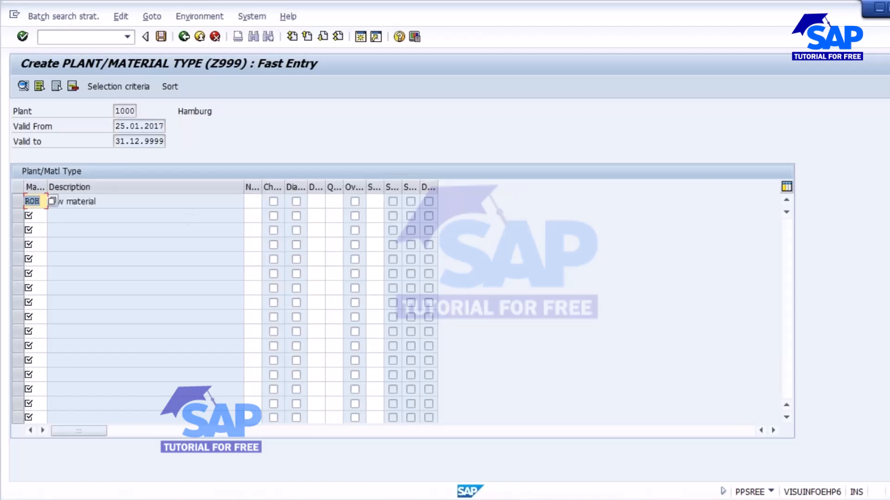
pyautogui.click(18, 201)
pyautogui.click(112, 85)
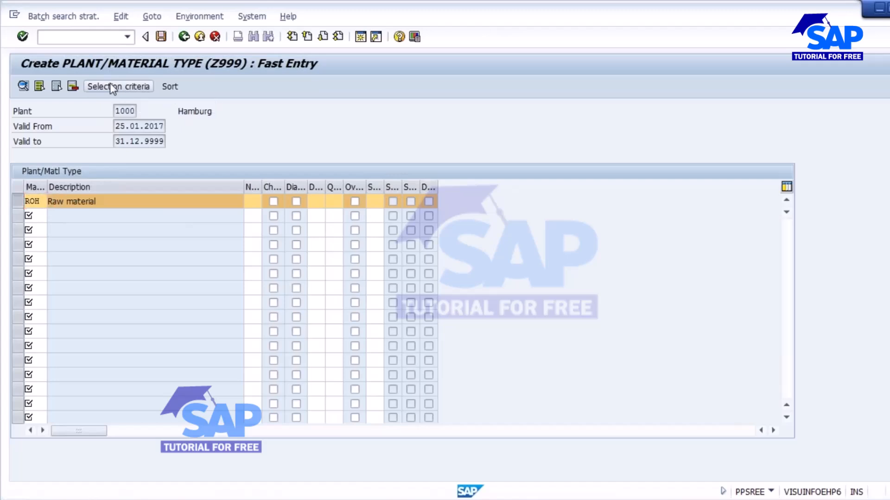
pyautogui.press('space')
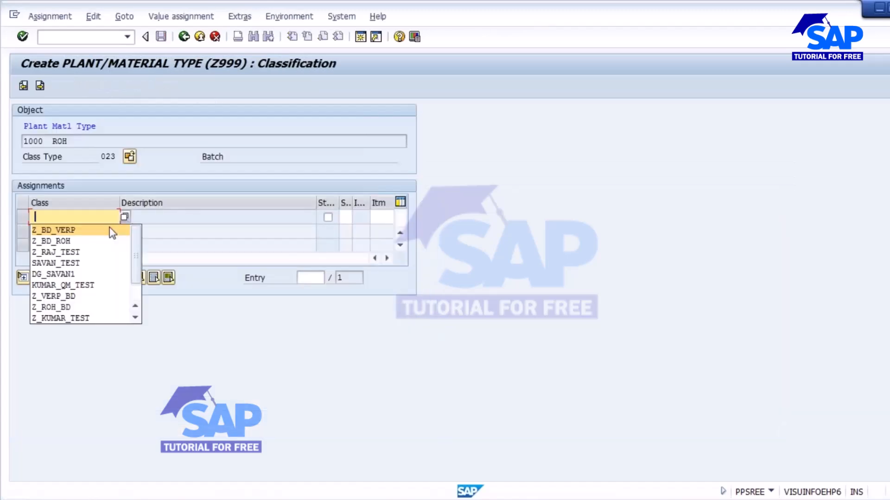
pyautogui.click(103, 243)
pyautogui.press('Return')
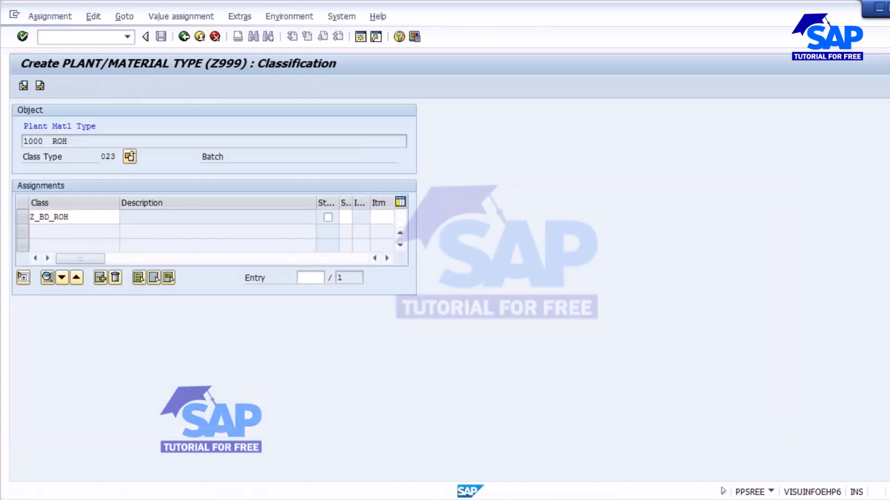
pyautogui.click(39, 86)
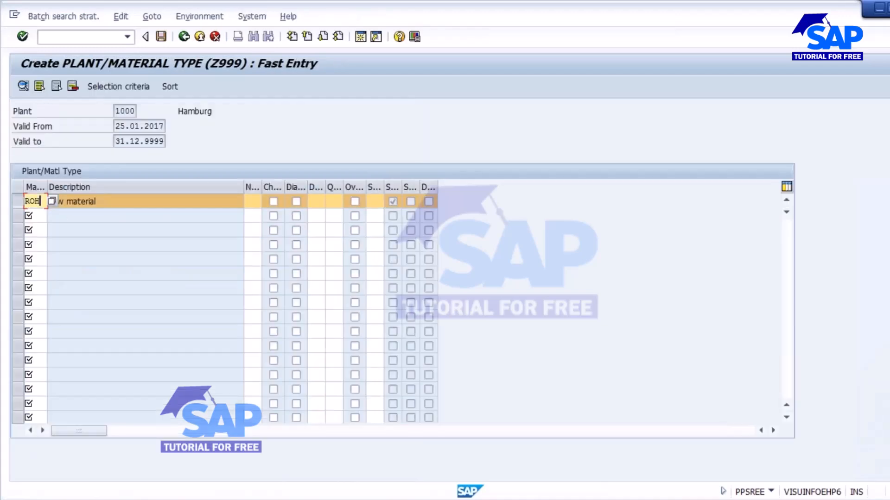
# Copy sort rule Z_ROH_FEFO from the Excel sheet, assign it to the ROH entry in SAP, and return to the fast entry
pyautogui.click(169, 87)
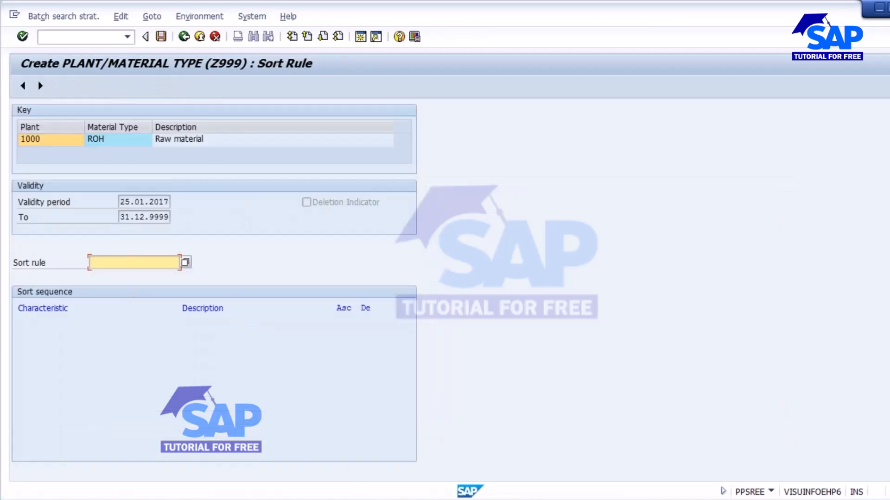
pyautogui.hotkey('alt', 'Tab')
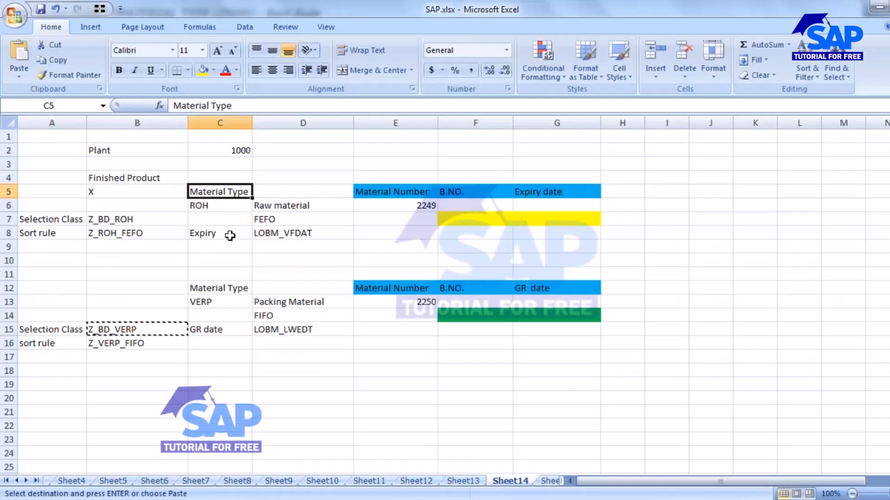
pyautogui.click(125, 232)
pyautogui.hotkey('ctrl', 'c')
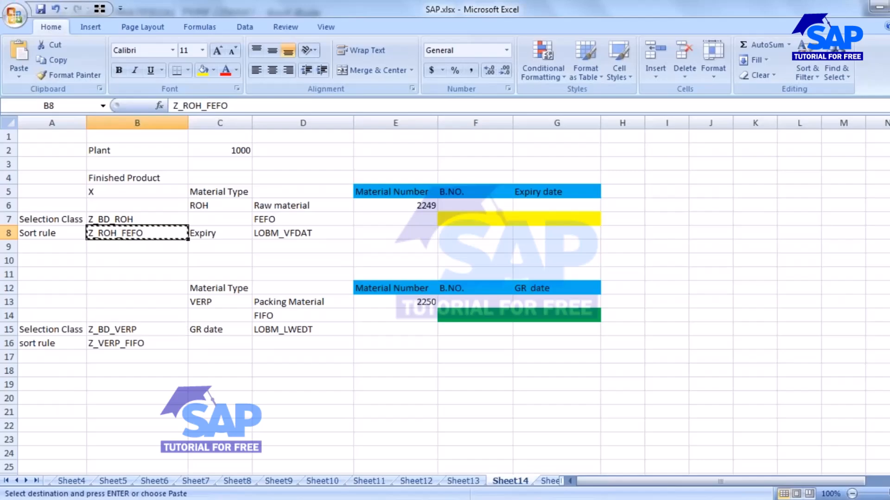
pyautogui.hotkey('alt', 'Tab')
pyautogui.hotkey('ctrl', 'v')
pyautogui.press('Return')
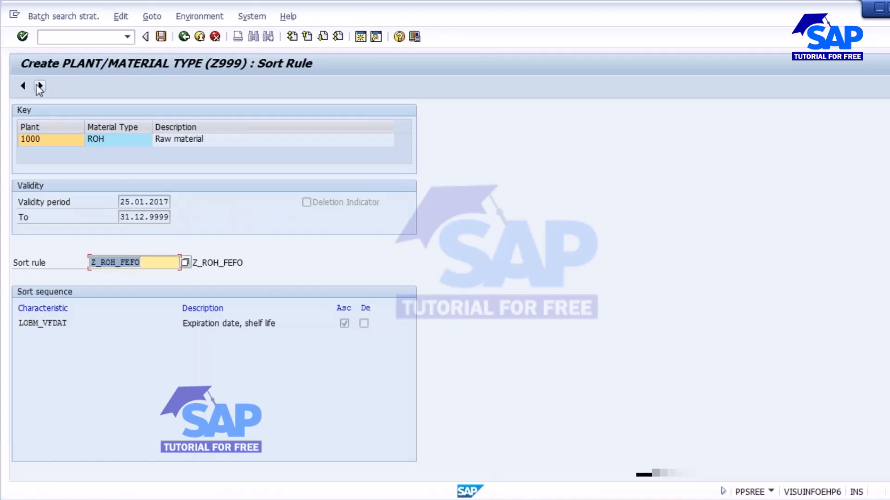
pyautogui.click(40, 85)
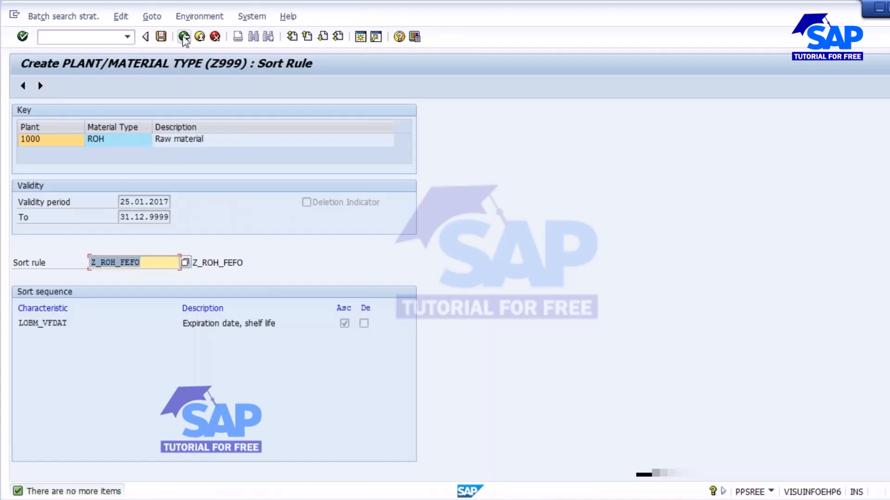
pyautogui.click(184, 37)
# In the ROH details, set 999 batch splits, changes allowed, quantity proposal 2 and dialog batch determination, check the selection class, and save
pyautogui.click(15, 202)
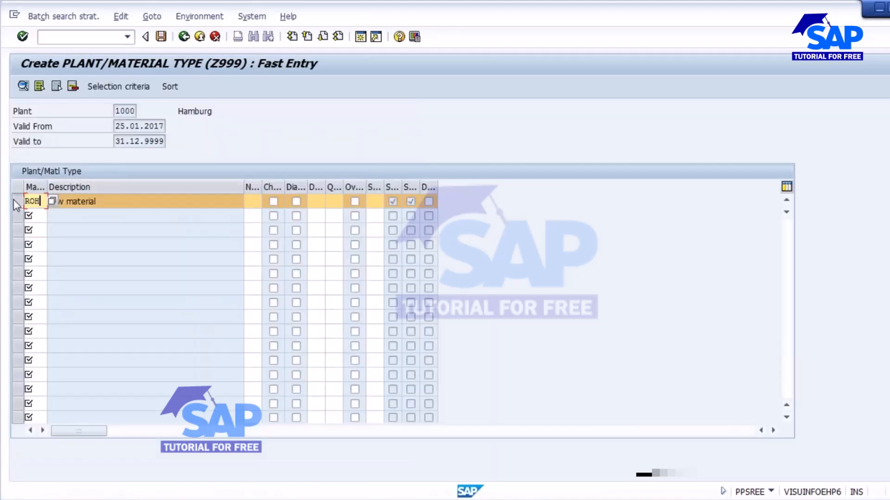
pyautogui.click(22, 86)
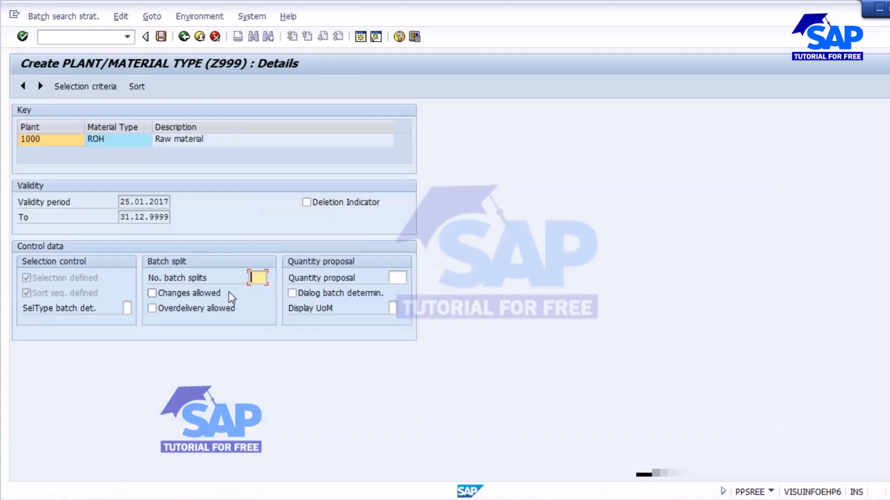
pyautogui.write('999')
pyautogui.click(399, 278)
pyautogui.write('2')
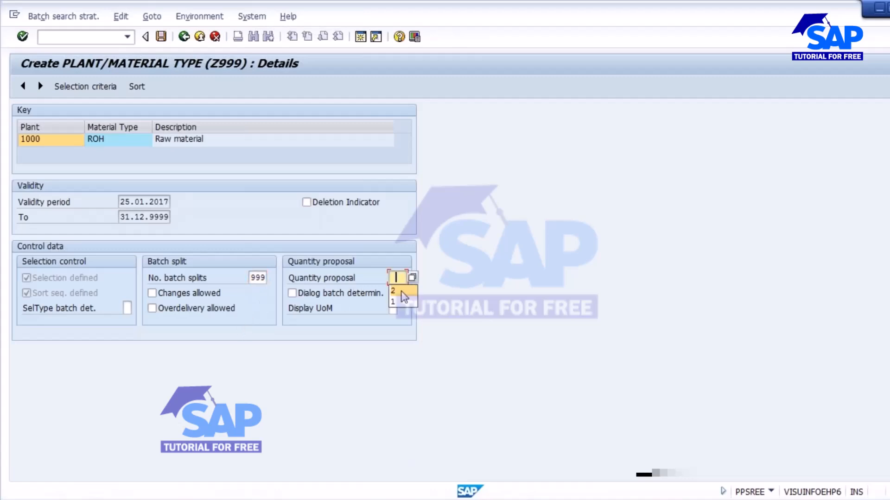
pyautogui.click(326, 294)
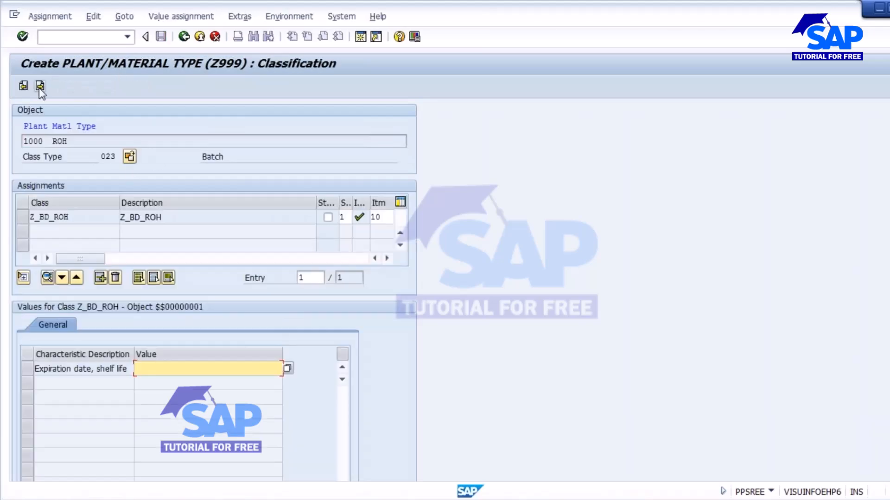
pyautogui.click(39, 87)
pyautogui.click(137, 85)
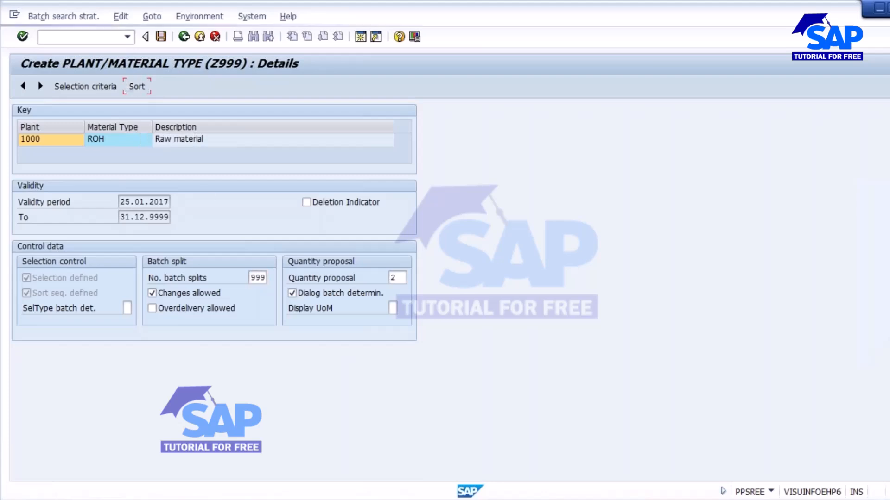
pyautogui.click(160, 36)
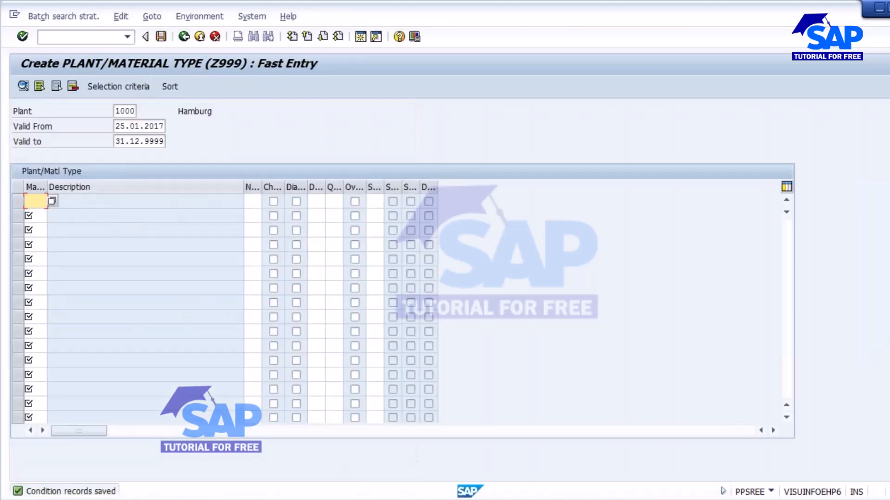
# Enter material type VERP and assign class Z_BD_VERP, copied from the Excel sheet, as its selection criteria
pyautogui.write('VERP')
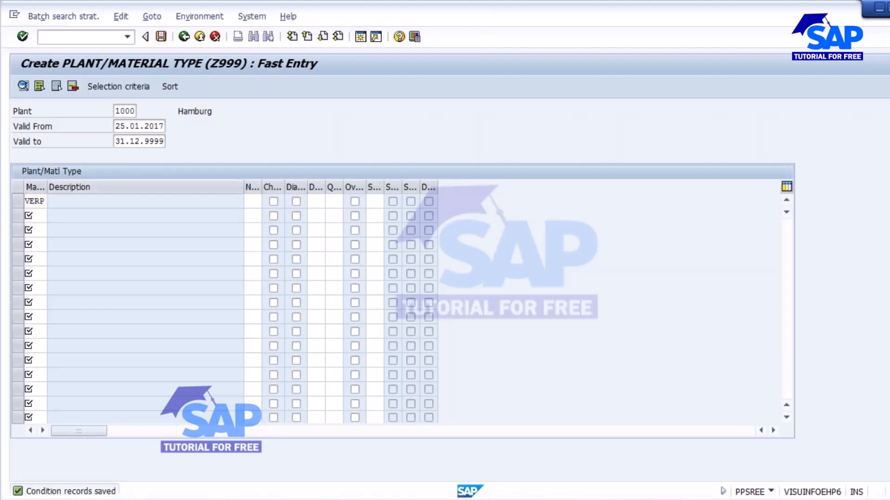
pyautogui.press('Return')
pyautogui.click(17, 201)
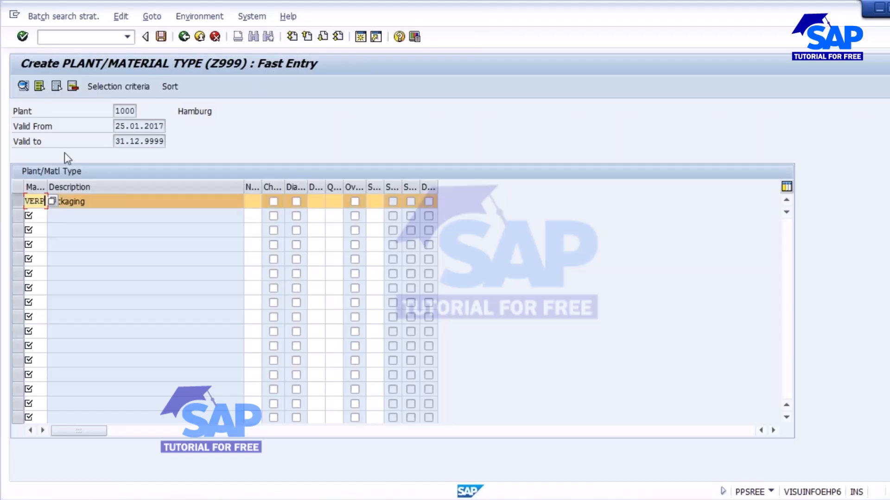
pyautogui.click(104, 82)
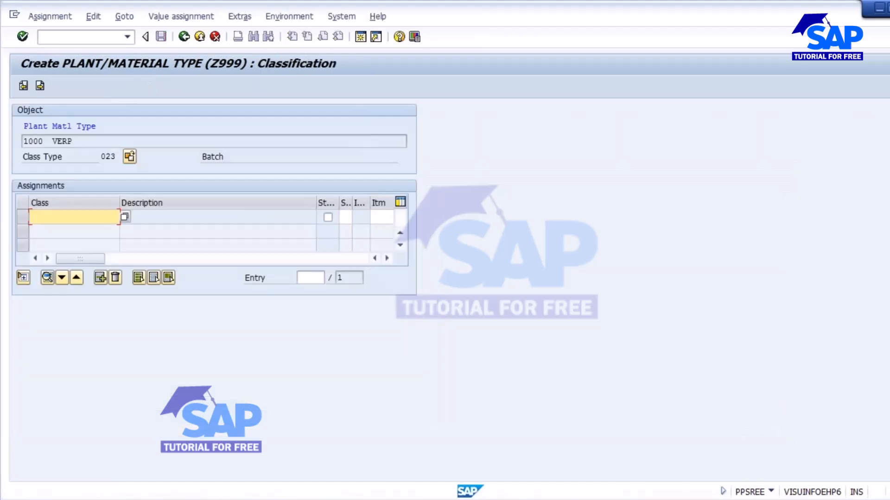
pyautogui.hotkey('alt', 'Tab')
pyautogui.click(122, 330)
pyautogui.hotkey('ctrl', 'c')
pyautogui.hotkey('alt', 'Tab')
pyautogui.hotkey('ctrl', 'v')
pyautogui.press('Return')
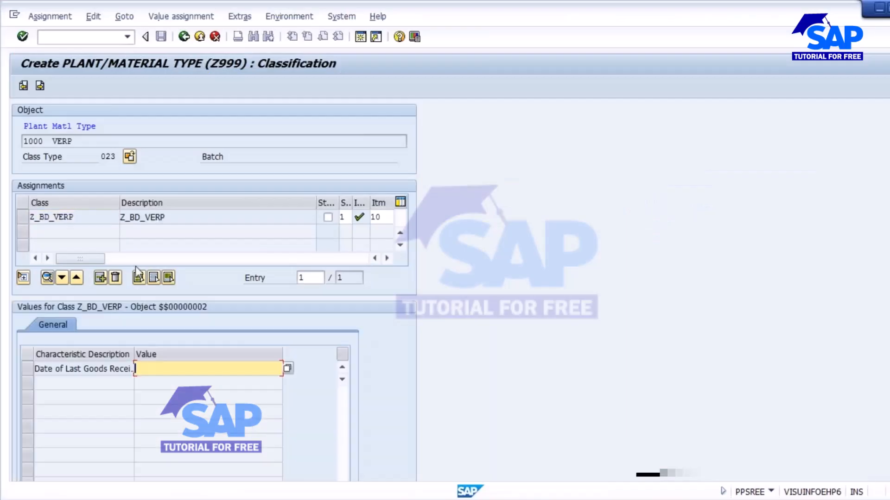
pyautogui.click(39, 86)
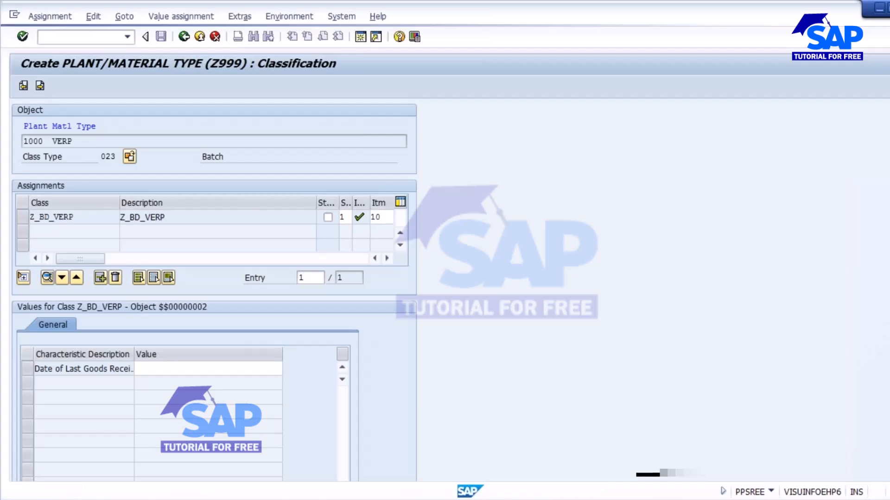
# Copy sort rule Z_VERP_FIFO from the Excel sheet, assign it to the VERP entry in SAP, and return to the fast entry
pyautogui.click(15, 196)
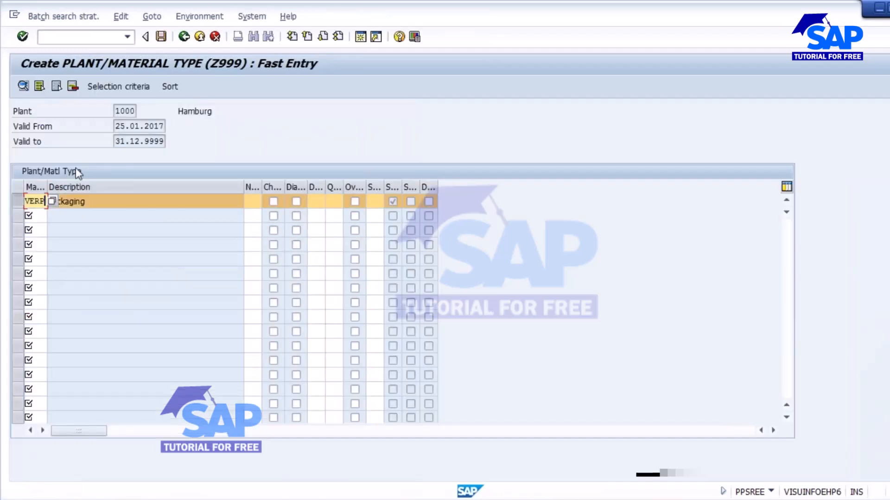
pyautogui.click(170, 88)
pyautogui.press('BackSpace')
pyautogui.hotkey('alt', 'Tab')
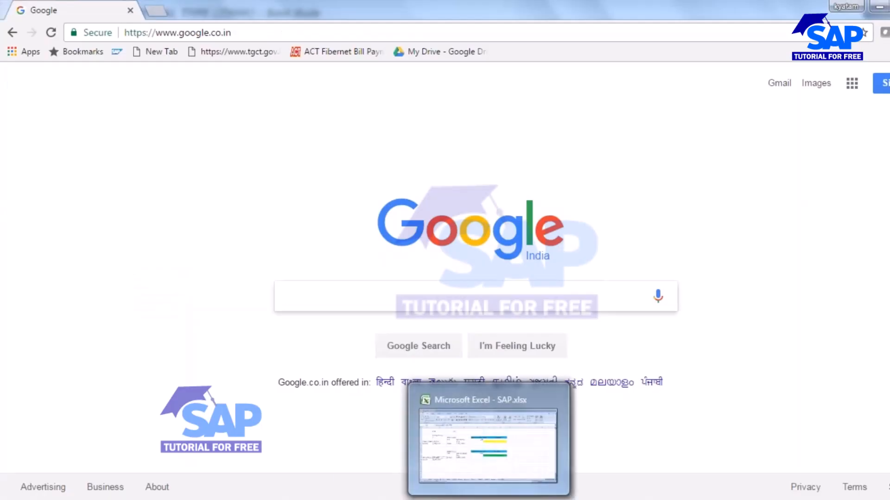
pyautogui.click(486, 499)
pyautogui.click(136, 346)
pyautogui.hotkey('ctrl', 'c')
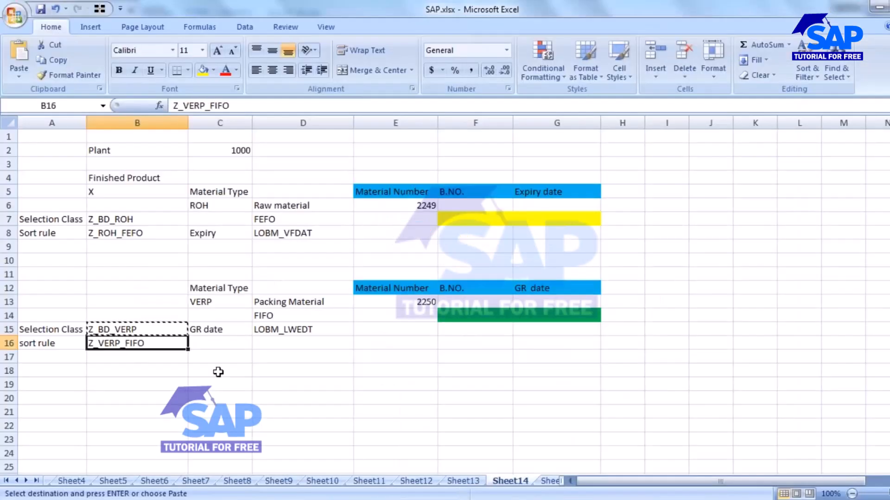
pyautogui.hotkey('alt', 'Tab')
pyautogui.hotkey('alt', 'Tab')
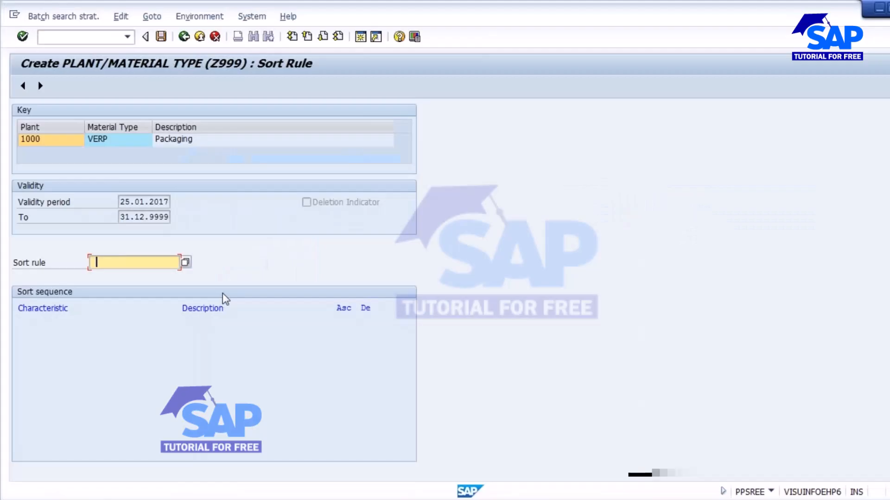
pyautogui.hotkey('ctrl', 'v')
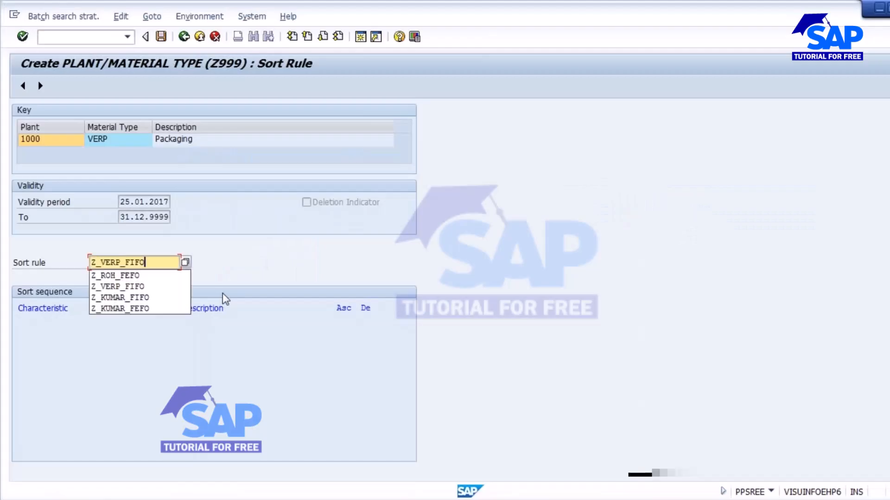
pyautogui.press('Return')
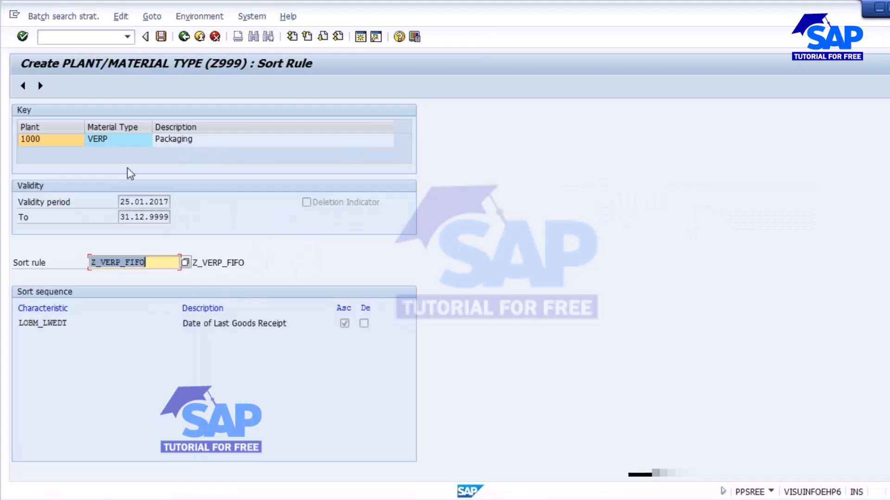
pyautogui.press('Return')
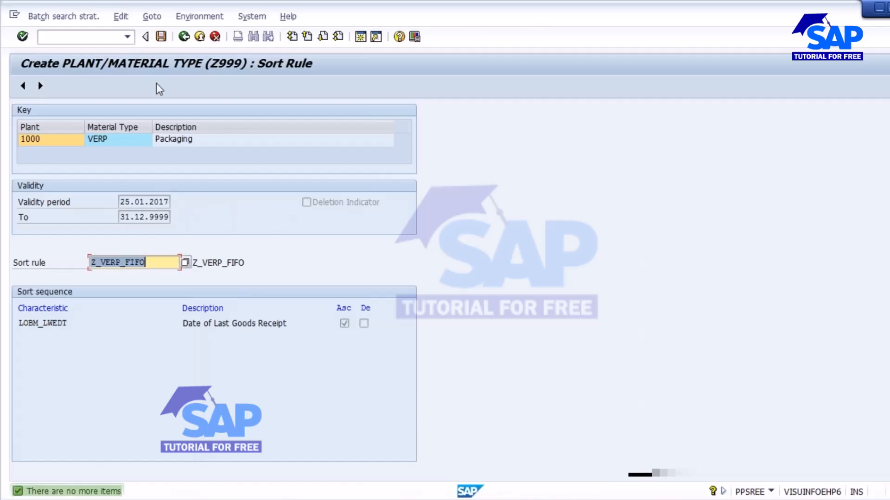
pyautogui.click(184, 37)
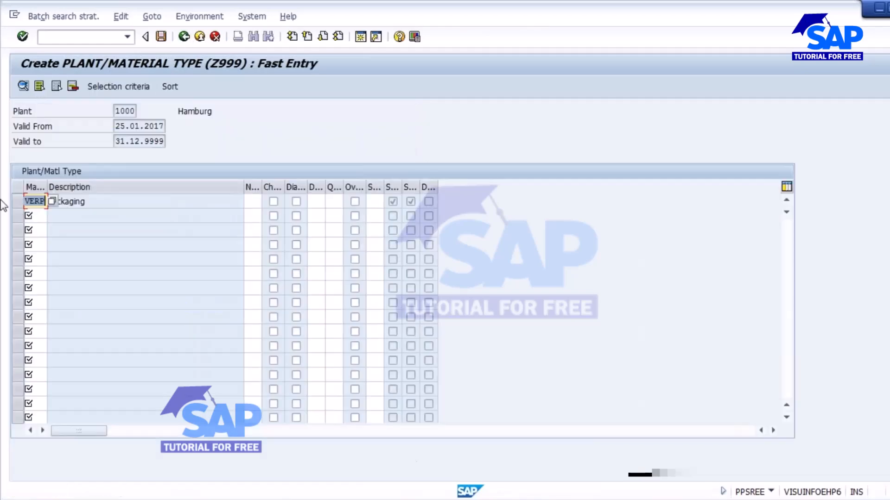
# In the VERP details, set 999 batch splits, changes allowed, quantity proposal 2 and dialog batch determination, and save the strategy
pyautogui.click(20, 201)
pyautogui.click(24, 87)
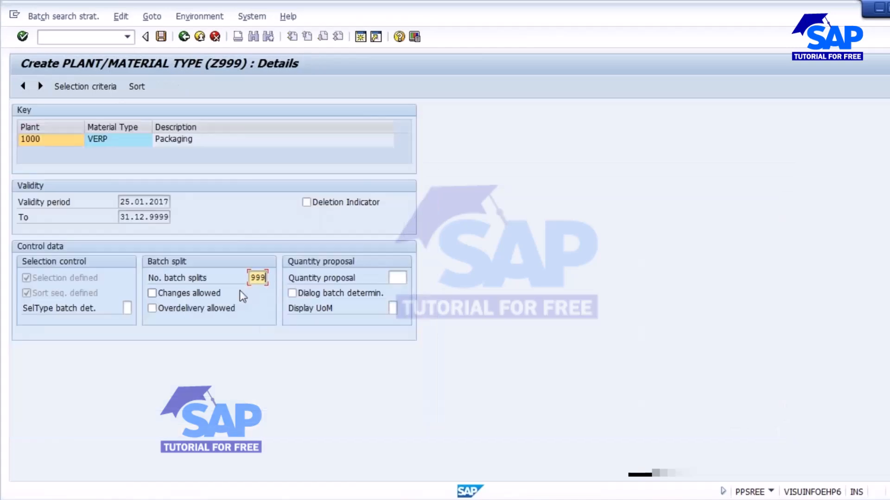
pyautogui.click(177, 293)
pyautogui.click(394, 278)
pyautogui.write('2')
pyautogui.click(314, 294)
pyautogui.press('Return')
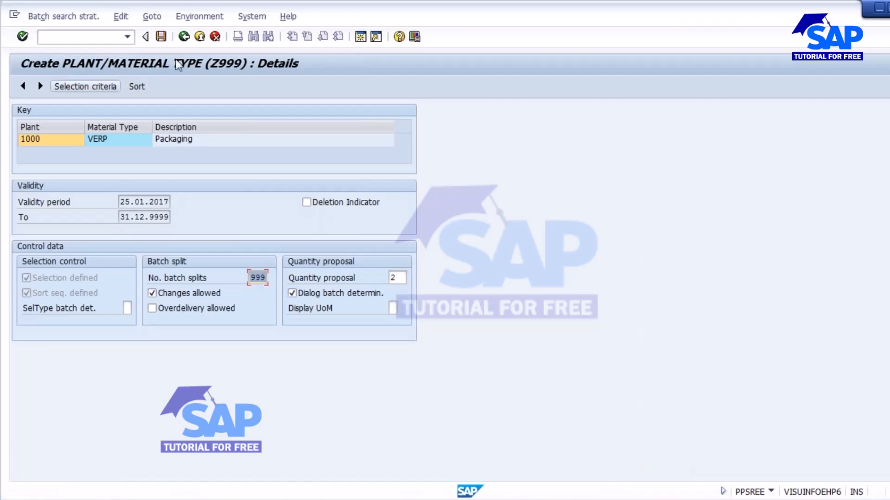
pyautogui.click(161, 37)
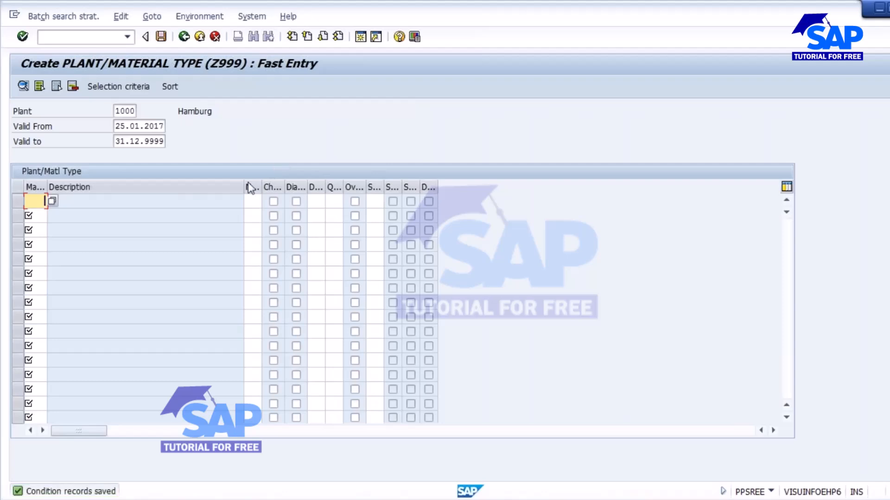
# Display the Z999 strategy records for plant 1000 across all material types and check the ROH and VERP entries
pyautogui.click(184, 37)
pyautogui.click(63, 16)
pyautogui.click(55, 63)
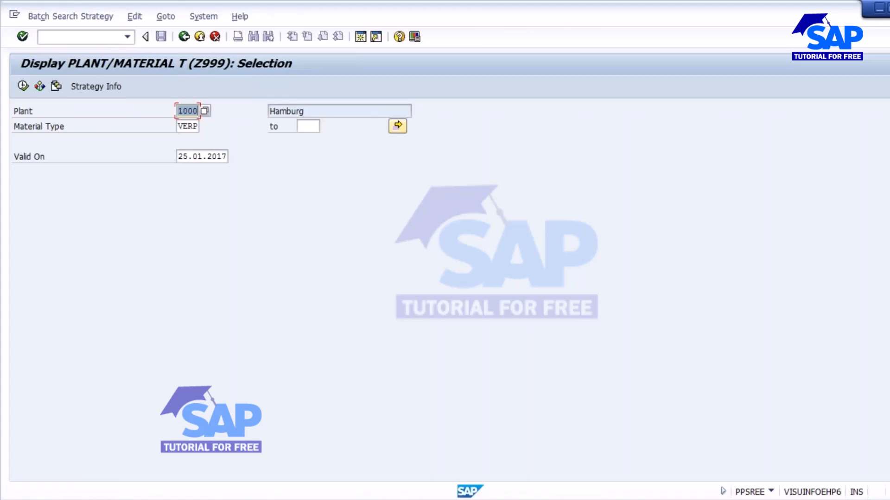
pyautogui.press('Tab')
pyautogui.press('Delete')
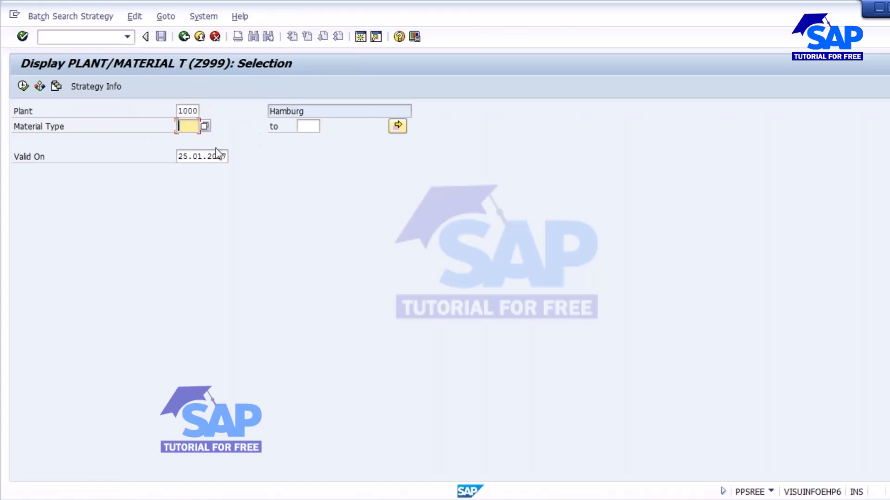
pyautogui.click(22, 86)
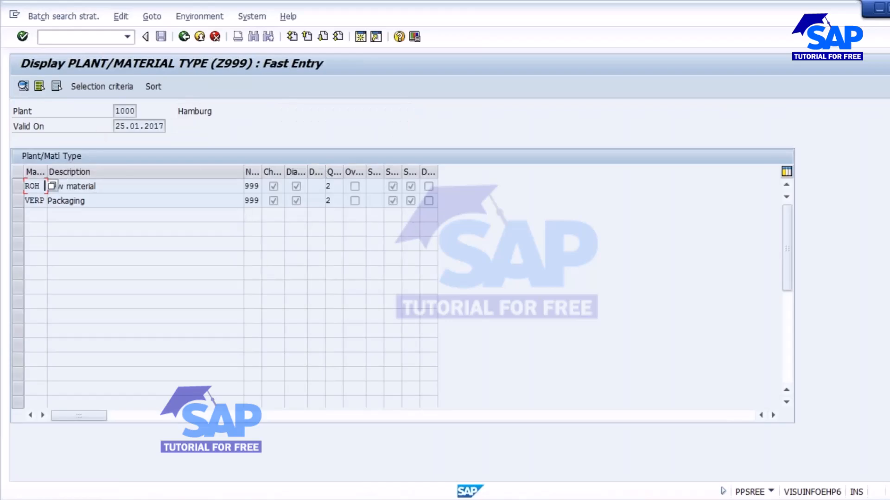
pyautogui.click(36, 201)
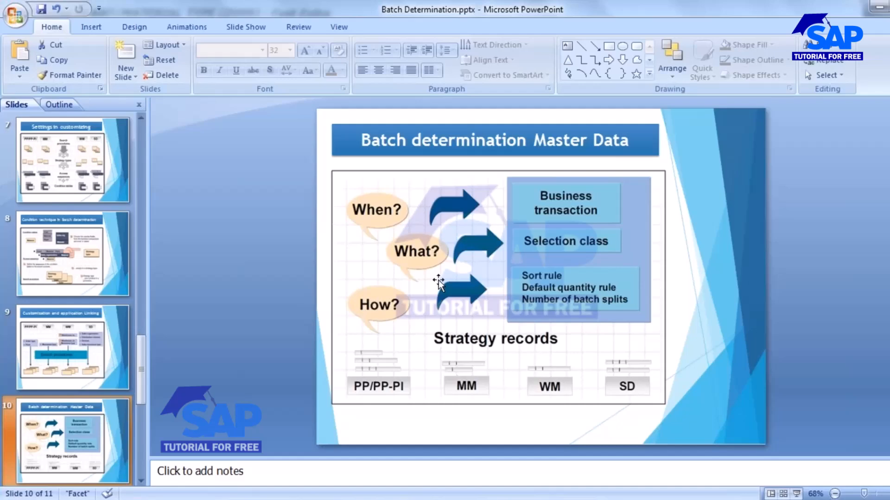
# Switch to PowerPoint and review the slides on batch determination in production orders and batch determination master data
pyautogui.scroll(-3, 95, 337)
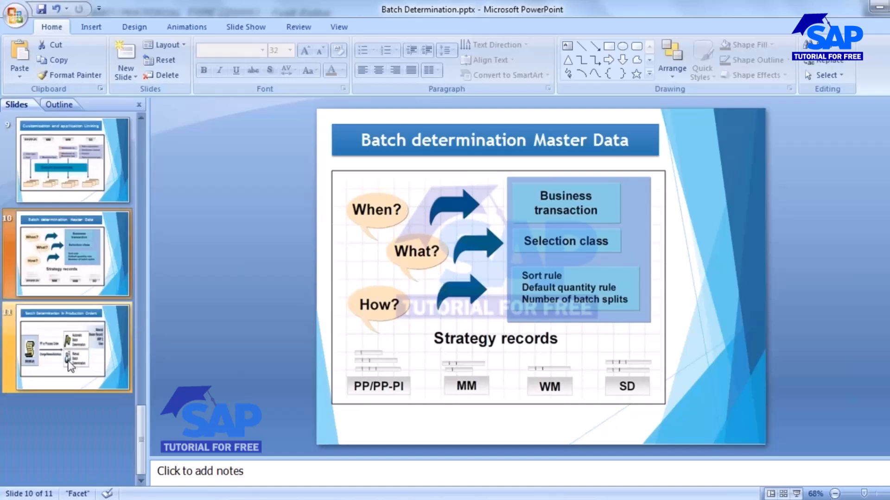
pyautogui.click(64, 354)
pyautogui.click(43, 255)
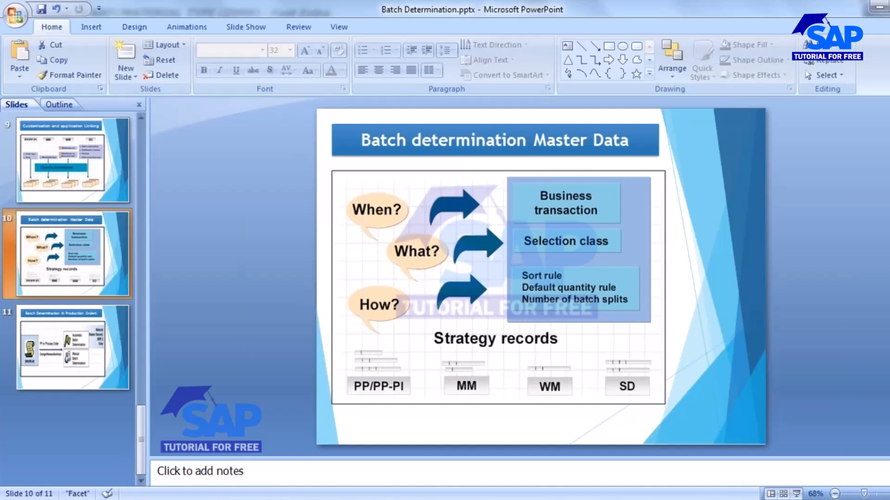
# Return to SAP and start an MB1C goods receipt with movement type 561, plant 1000 and storage location L000
pyautogui.moveTo(758, 437)
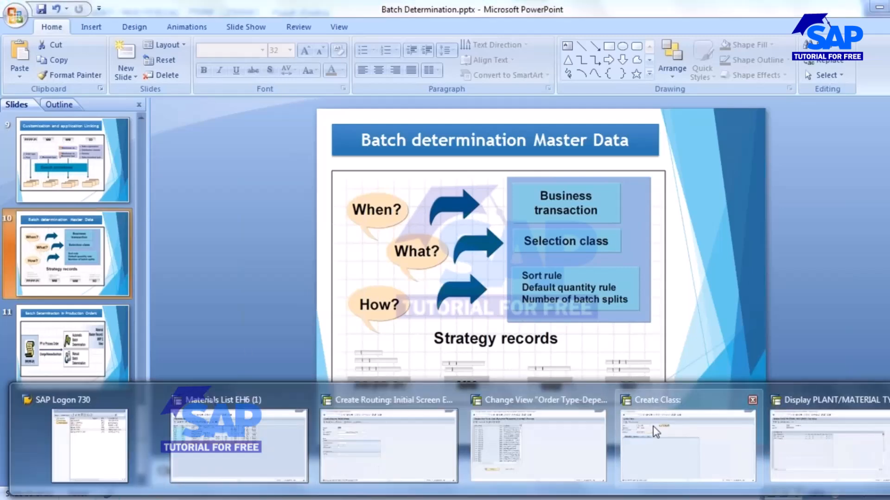
pyautogui.click(640, 432)
pyautogui.click(183, 36)
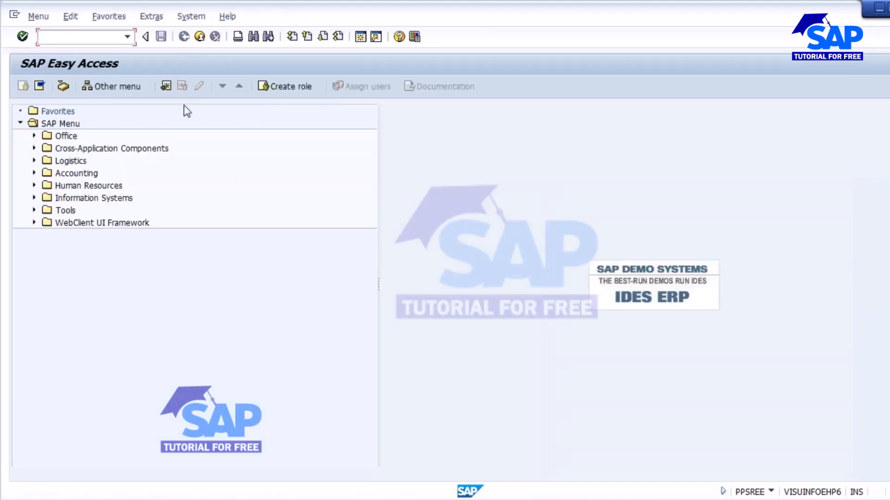
pyautogui.write('MB1C')
pyautogui.press('Return')
pyautogui.write('561')
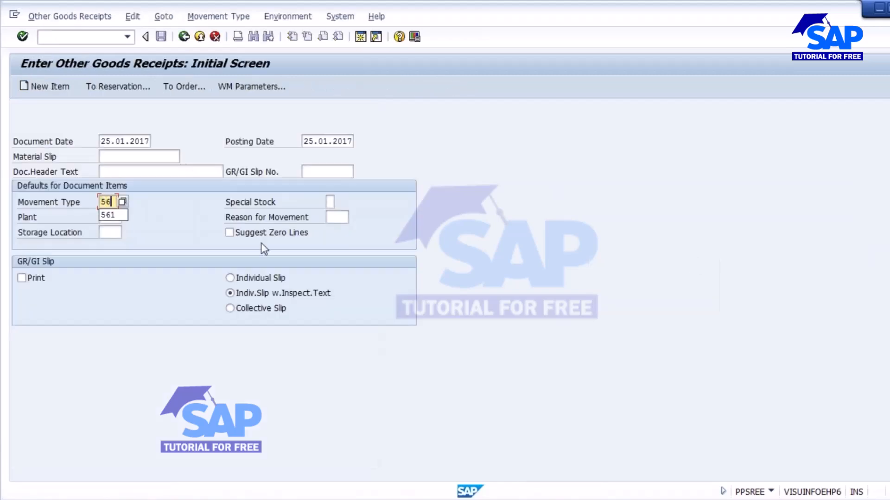
pyautogui.click(110, 231)
pyautogui.click(115, 244)
pyautogui.press('Return')
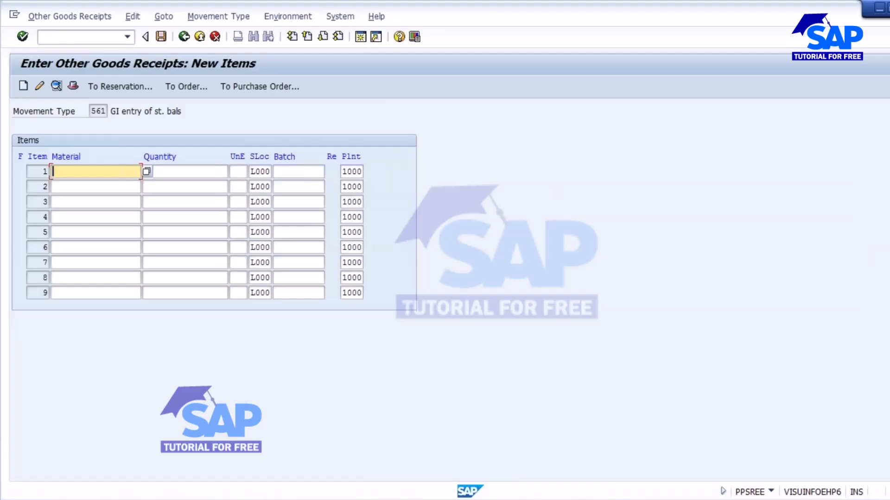
# Look up the raw material number in the Excel sheet and enter material 2249 in the first two receipt items in SAP
pyautogui.hotkey('alt', 'Tab')
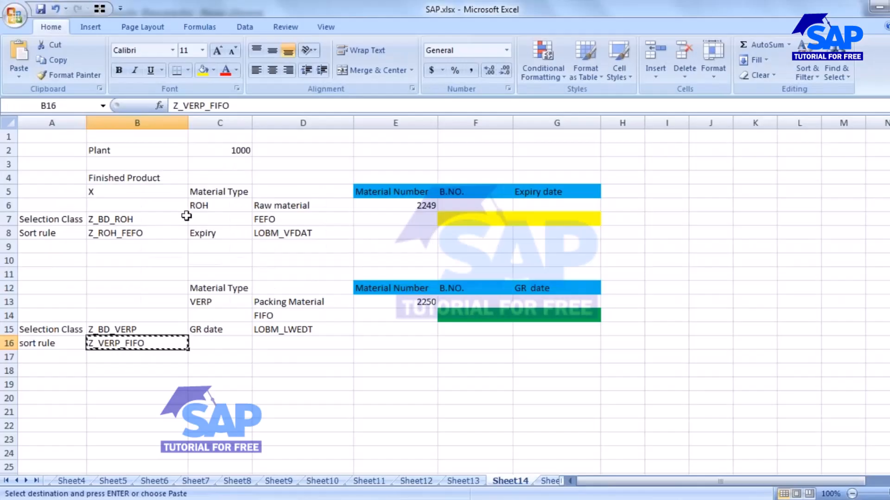
pyautogui.click(206, 207)
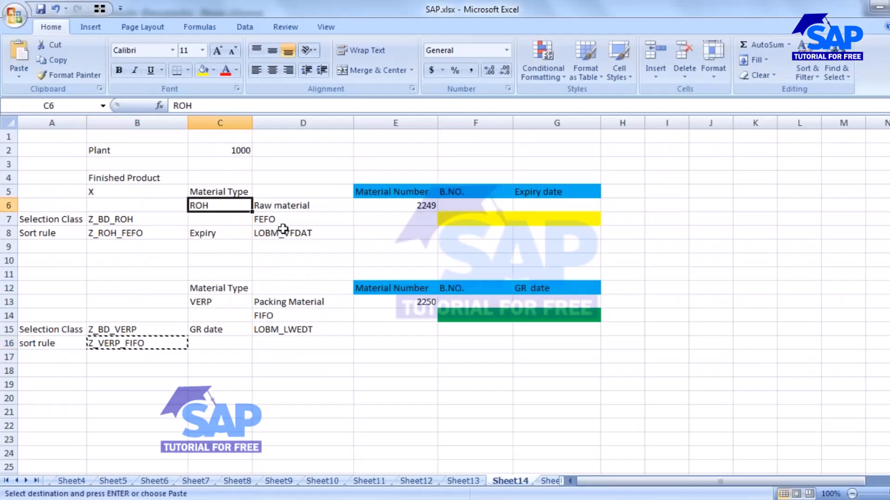
pyautogui.click(421, 206)
pyautogui.hotkey('alt', 'Tab')
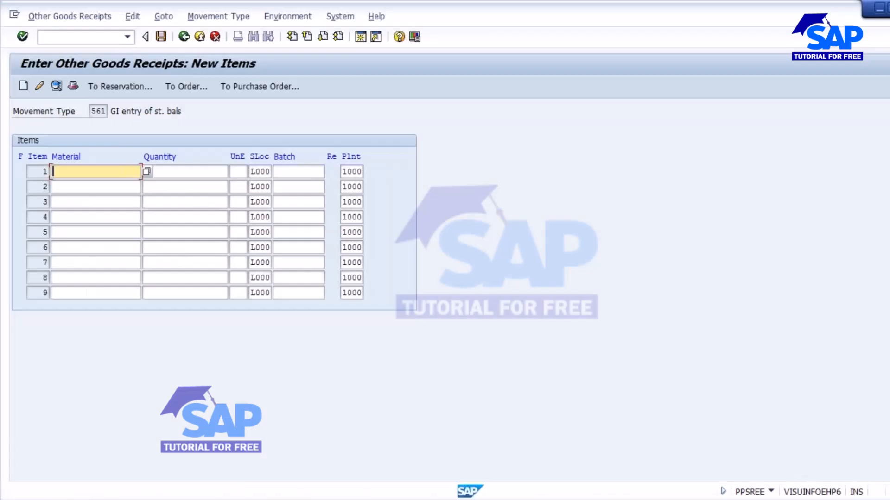
pyautogui.write('2249')
pyautogui.click(76, 191)
pyautogui.write('2249')
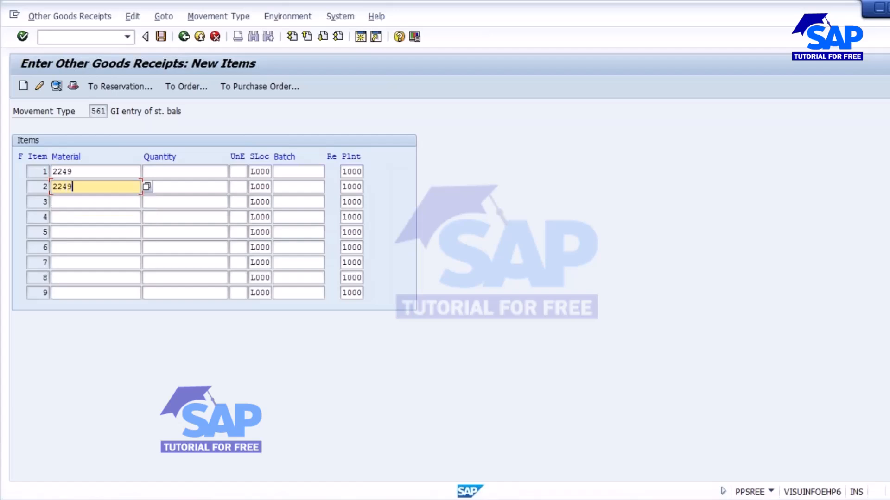
# Set the quantity of both material 2249 items to 1000 and submit the items
pyautogui.click(170, 174)
pyautogui.write('500')
pyautogui.press('Down')
pyautogui.write('50')
pyautogui.moveTo(167, 169); pyautogui.dragTo(143, 255)
pyautogui.write('1000')
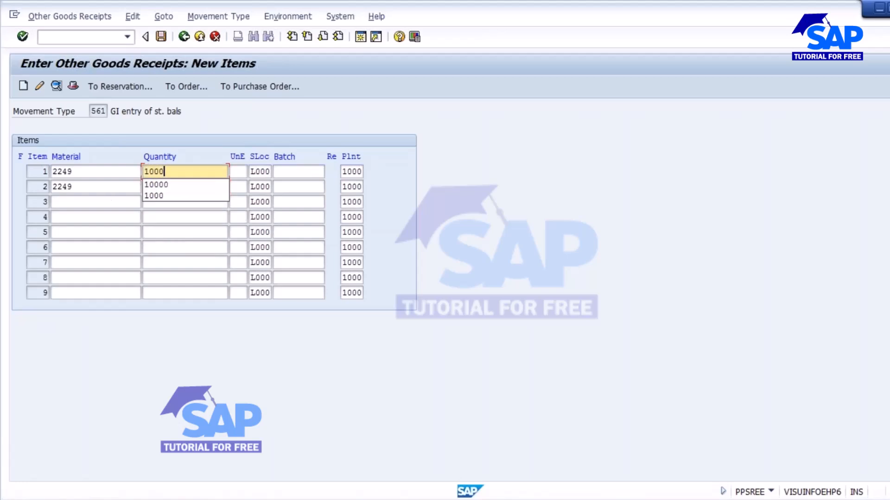
pyautogui.click(172, 197)
pyautogui.doubleClick(169, 185)
pyautogui.write('1000')
pyautogui.press('Return')
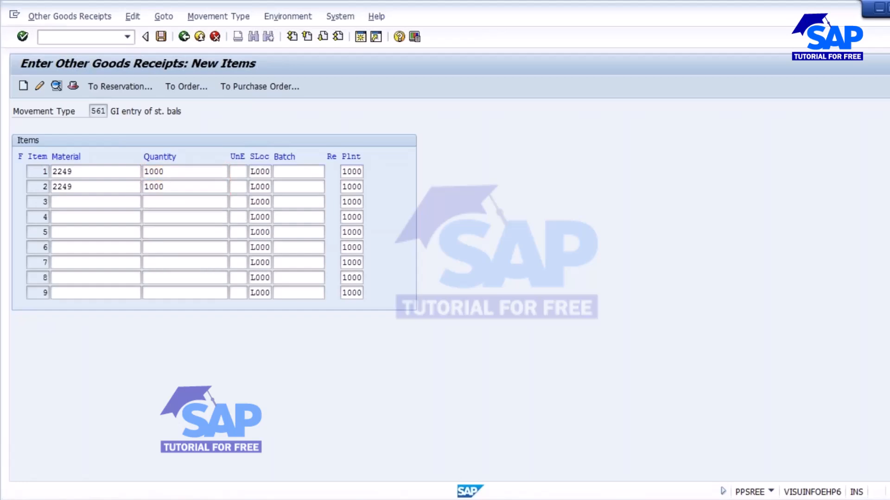
# Accept automatic batch number allocation for the material 2249 items and pass through both batch classification screens
pyautogui.click(188, 254)
pyautogui.click(40, 86)
pyautogui.click(40, 87)
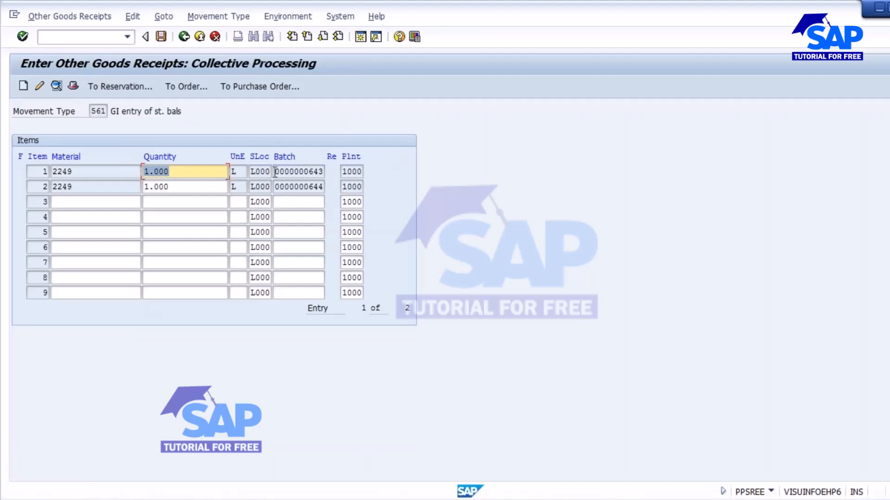
# Record batch numbers 643 and 644 for material 2249 in the Excel sheet, and post the goods receipt in SAP
pyautogui.click(275, 172)
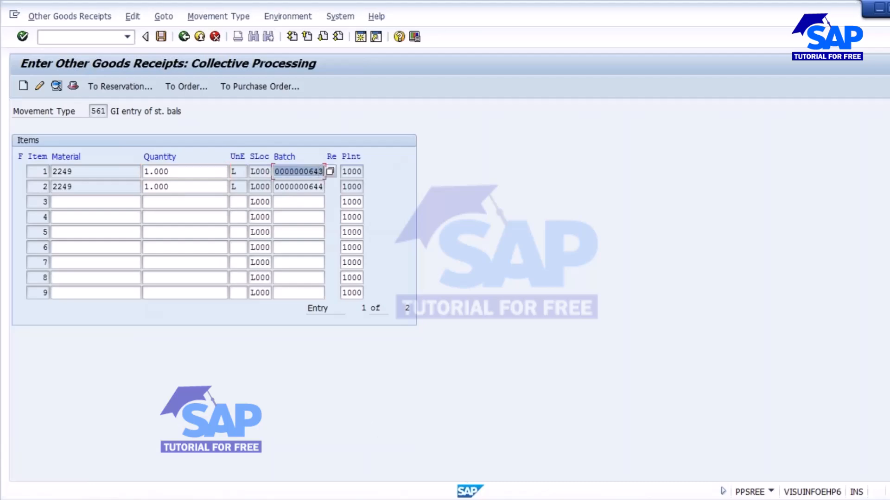
pyautogui.hotkey('alt', 'Tab')
pyautogui.click(461, 205)
pyautogui.write('6')
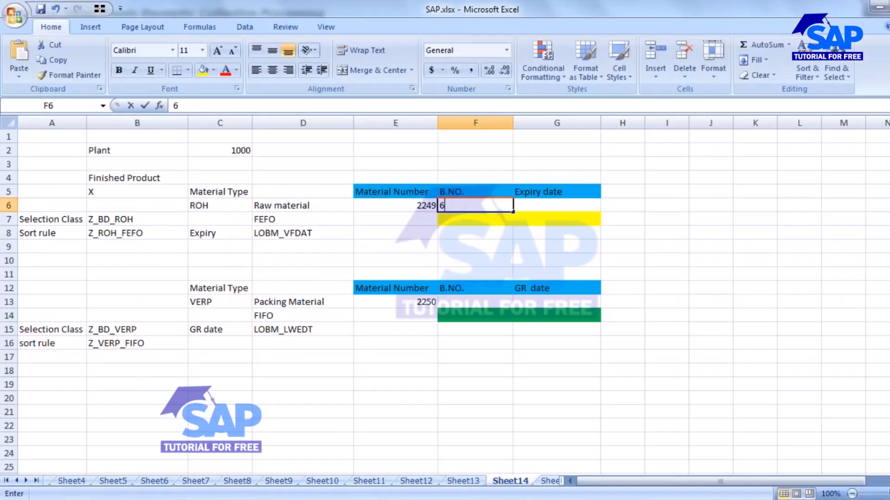
pyautogui.write('43')
pyautogui.press('Return')
pyautogui.write('644')
pyautogui.press('Return')
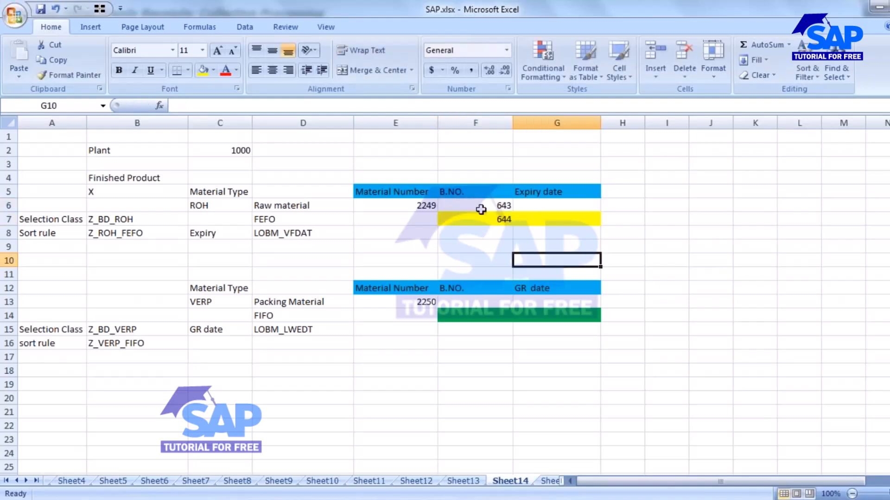
pyautogui.moveTo(478, 206); pyautogui.dragTo(475, 218)
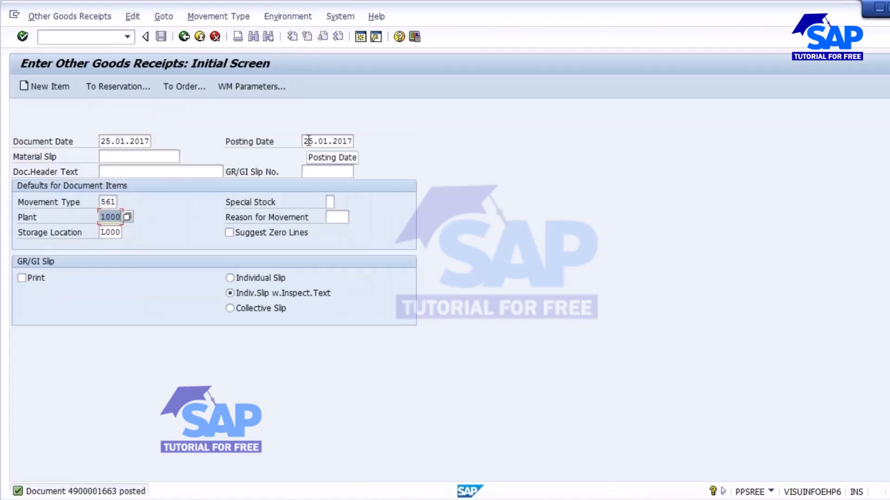
# Look up the packing material number in the Excel sheet and enter material 2250 in the first two items of a new receipt
pyautogui.hotkey('alt', 'Tab')
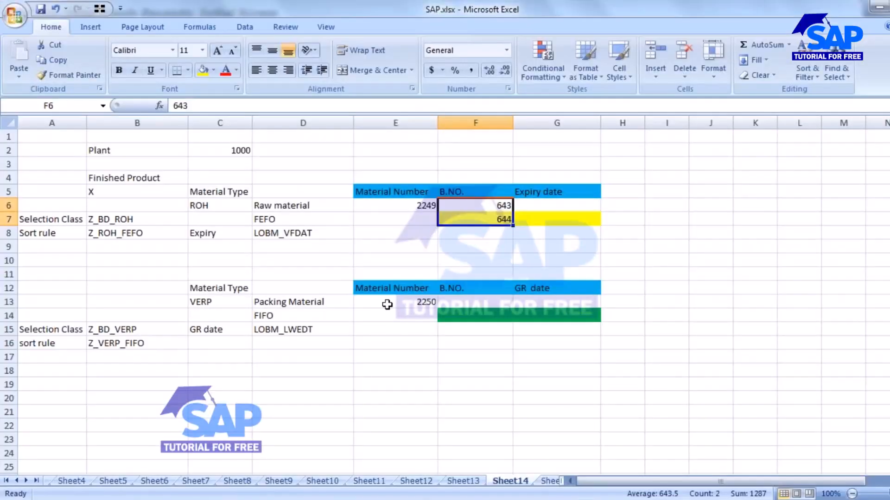
pyautogui.click(407, 304)
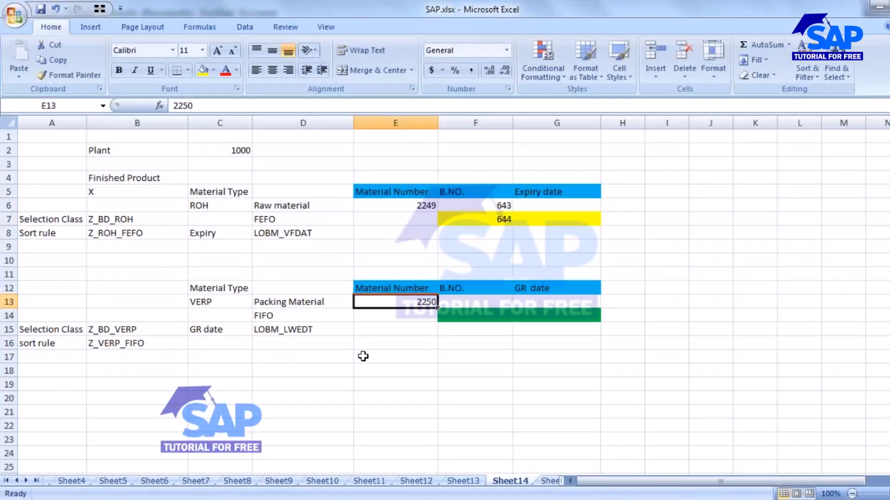
pyautogui.hotkey('alt', 'Tab')
pyautogui.press('Return')
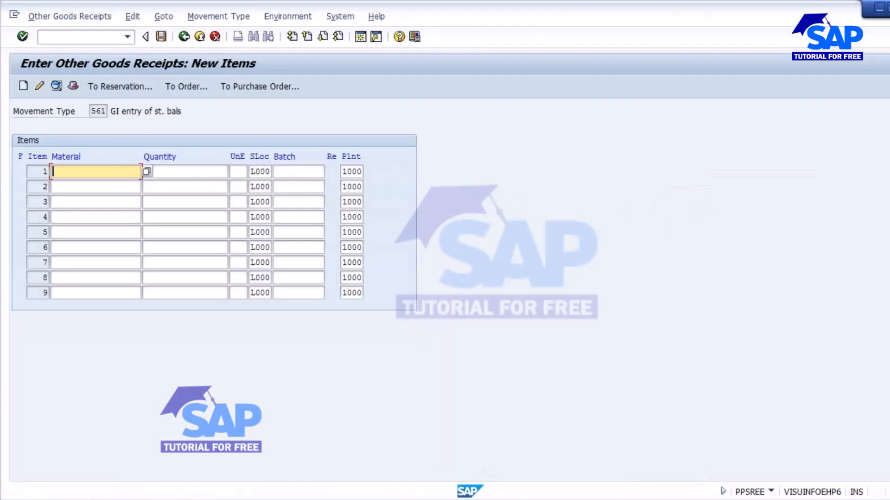
pyautogui.click(88, 173)
pyautogui.click(68, 173)
pyautogui.write('225')
pyautogui.press('Down')
pyautogui.write('225')
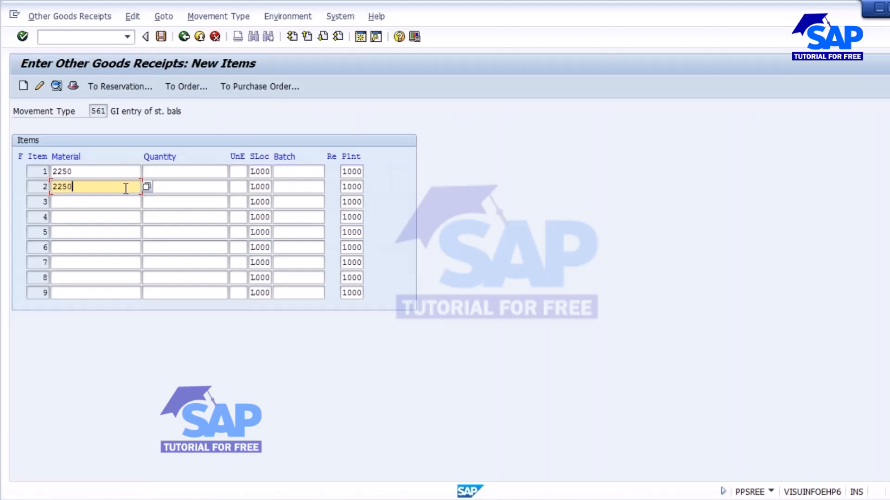
# Set both material 2250 items to quantity 1000, accept automatic batch number allocation and pass through the batch classification
pyautogui.click(200, 174)
pyautogui.write('1000')
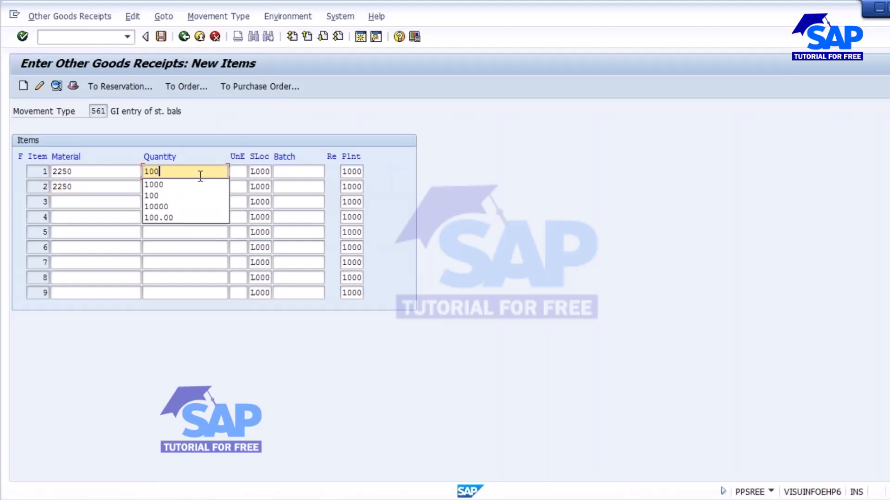
pyautogui.click(158, 186)
pyautogui.write('1000')
pyautogui.click(160, 200)
pyautogui.press('Return')
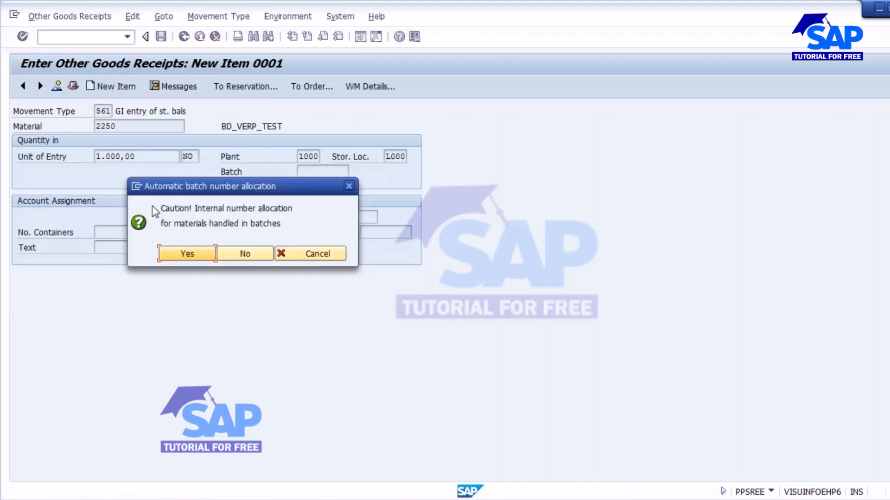
pyautogui.click(194, 254)
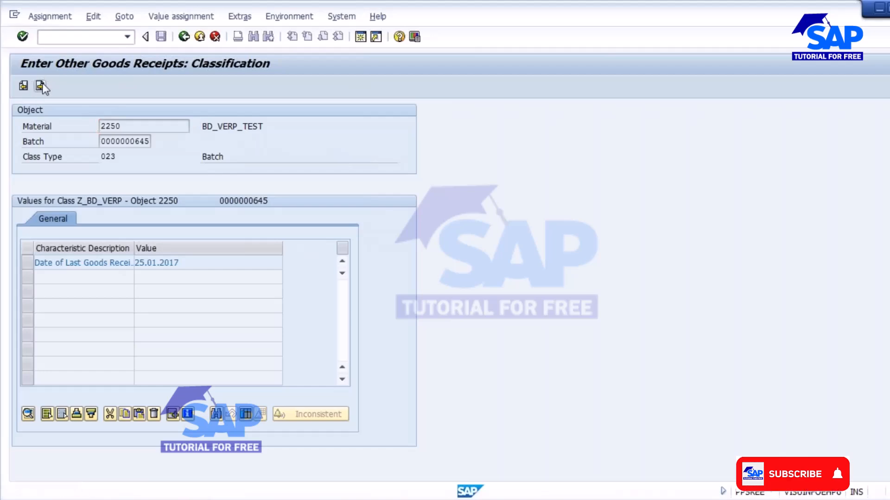
pyautogui.click(41, 86)
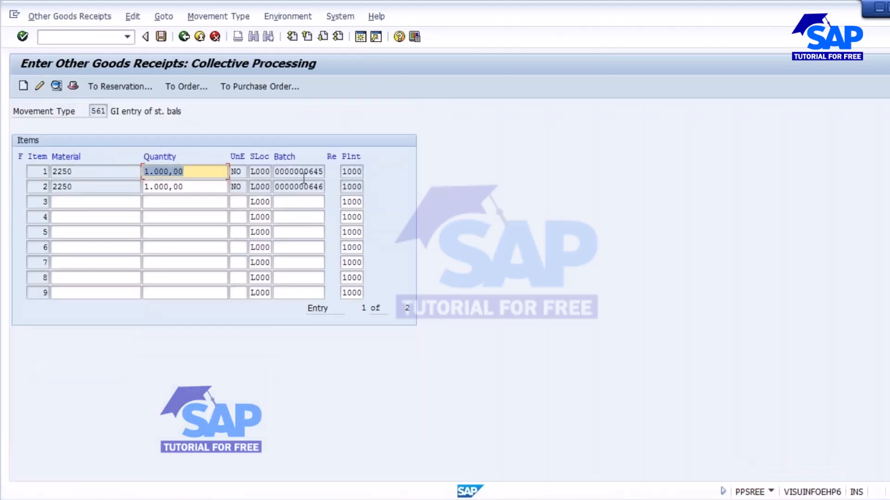
# Record batch numbers 645 and 646 for material 2250 in the Excel sheet, and post the goods receipt in SAP
pyautogui.doubleClick(318, 172)
pyautogui.hotkey('alt', 'Tab')
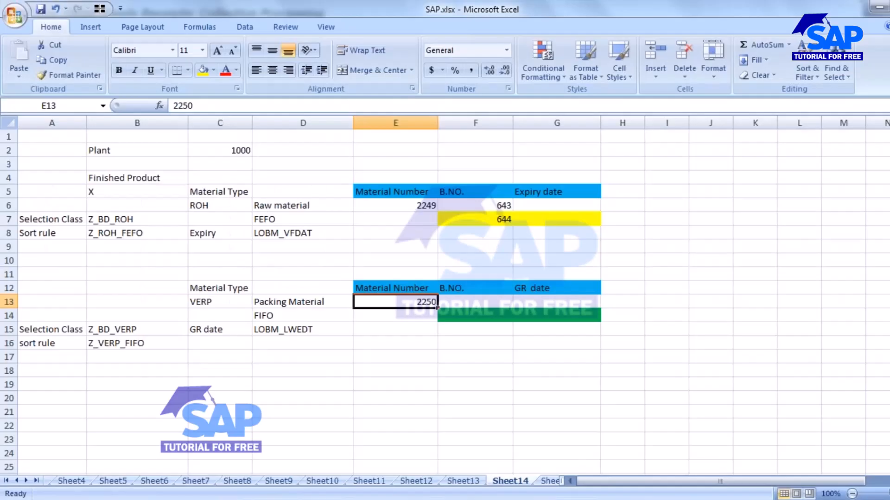
pyautogui.click(477, 302)
pyautogui.write('645')
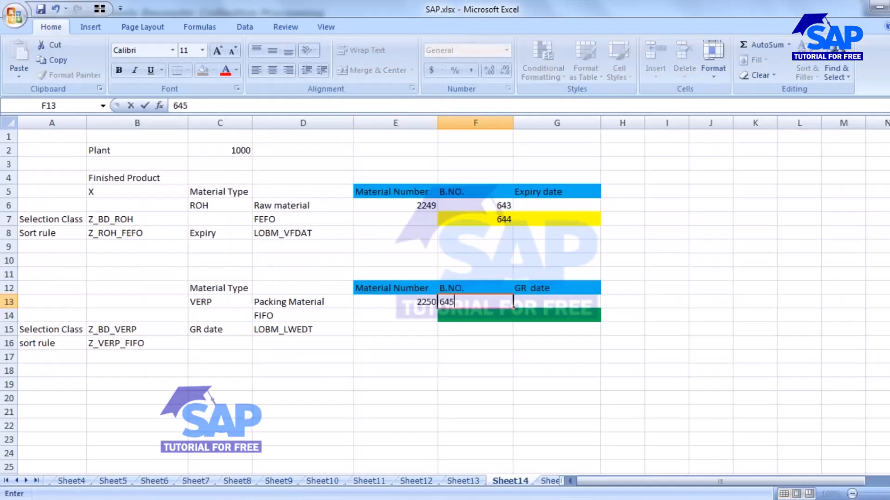
pyautogui.press('Return')
pyautogui.write('6')
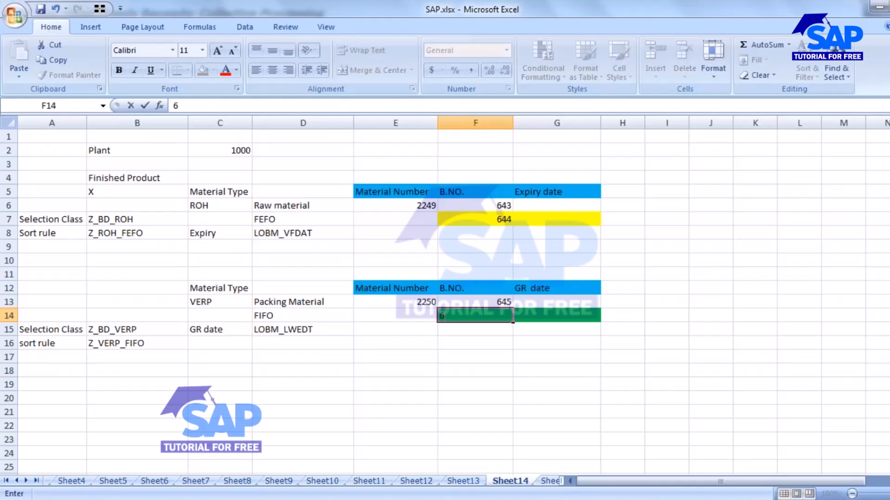
pyautogui.write('46')
pyautogui.click(485, 369)
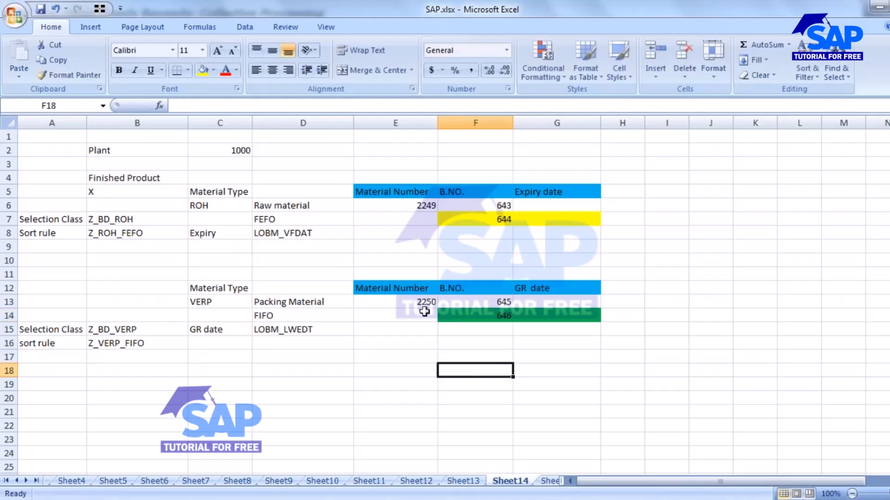
pyautogui.moveTo(478, 302); pyautogui.dragTo(477, 311)
pyautogui.hotkey('alt', 'Tab')
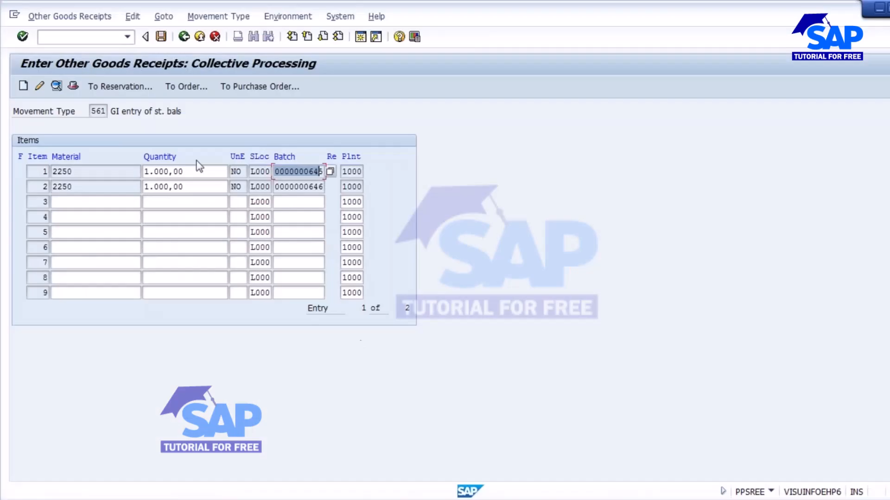
pyautogui.click(161, 36)
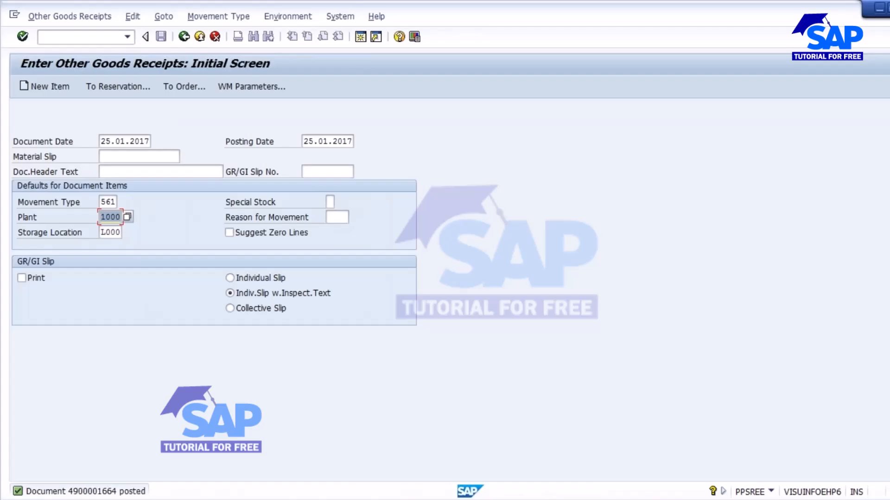
# Check the expiry date column for material 2249 in the Excel sheet, and open the Change Batch transaction in SAP
pyautogui.hotkey('alt', 'Tab')
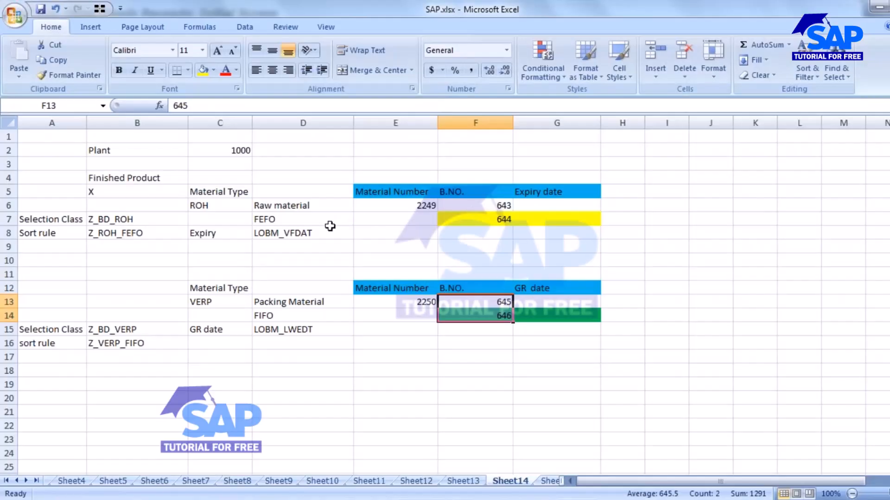
pyautogui.click(550, 206)
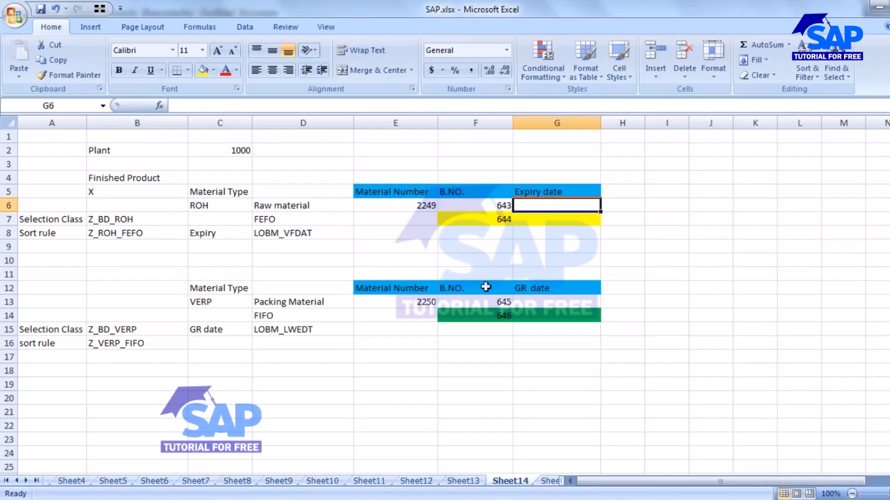
pyautogui.hotkey('alt', 'Tab')
pyautogui.click(89, 38)
pyautogui.write('/')
pyautogui.press('Return')
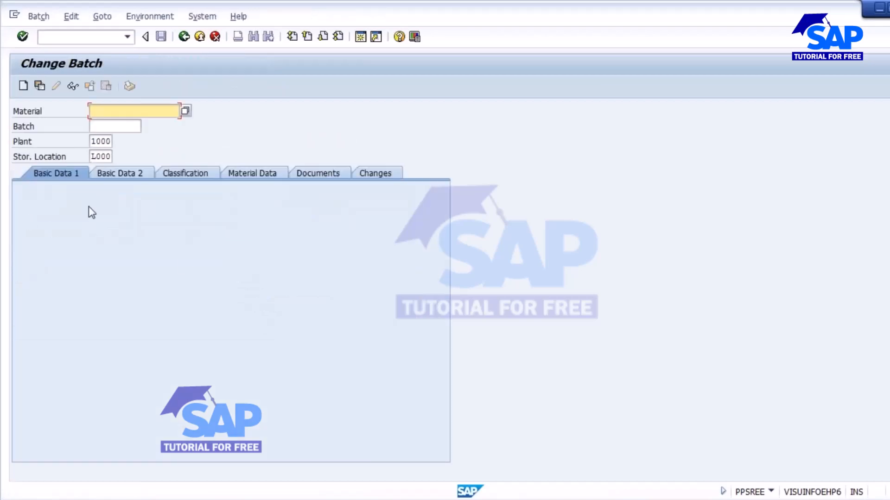
# Look up the raw material number in the Excel sheet and open batch 643 of material 2249 for changing in SAP
pyautogui.hotkey('alt', 'Tab')
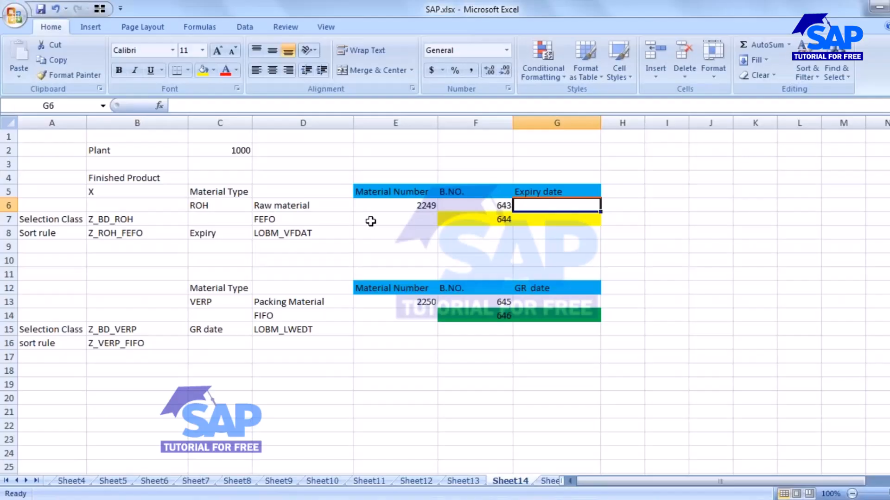
pyautogui.click(407, 205)
pyautogui.hotkey('alt', 'Tab')
pyautogui.write('2249')
pyautogui.press('Tab')
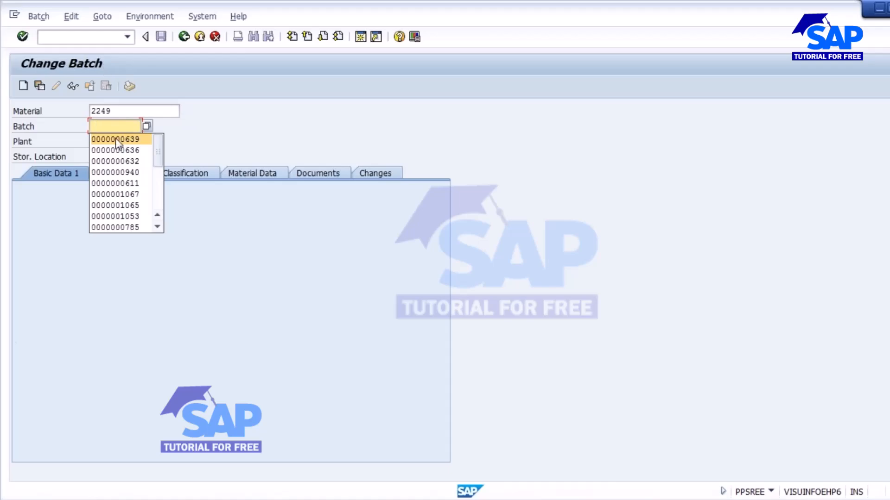
pyautogui.click(120, 139)
pyautogui.press('Return')
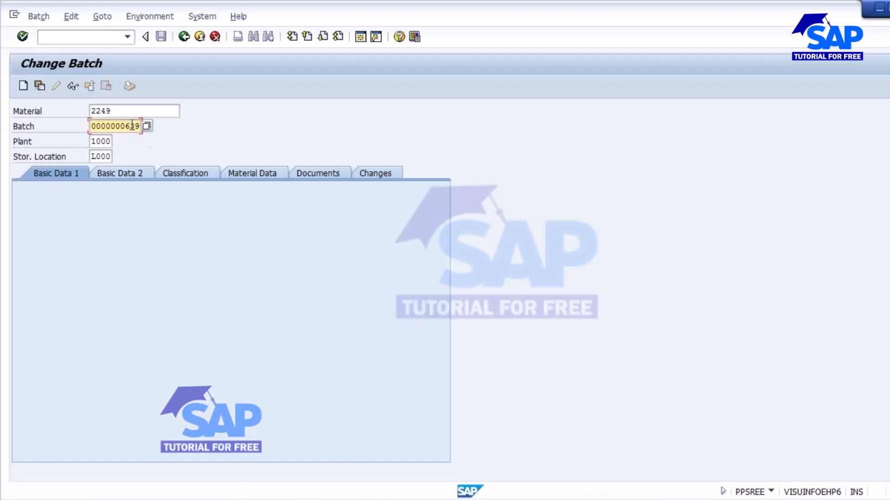
pyautogui.moveTo(132, 125); pyautogui.dragTo(177, 129)
pyautogui.write('43')
pyautogui.press('Return')
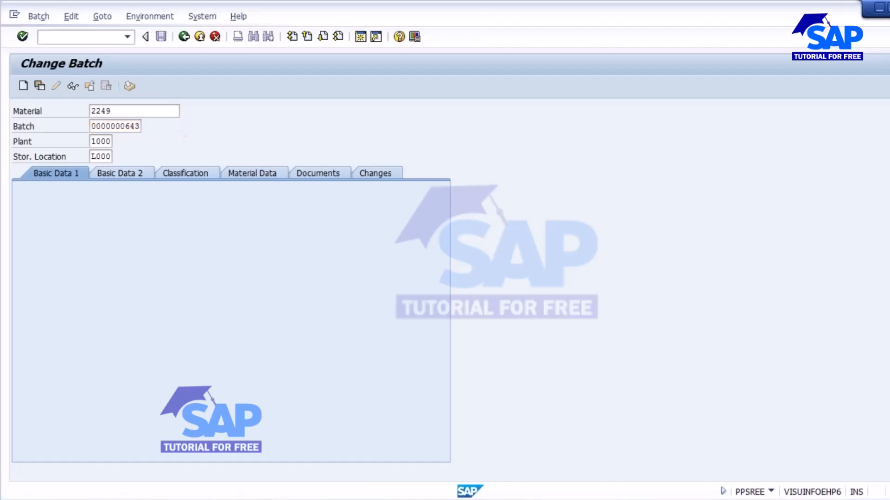
# Set the SLED/BBD expiry date of batch 643 to 31.12.2018
pyautogui.click(137, 233)
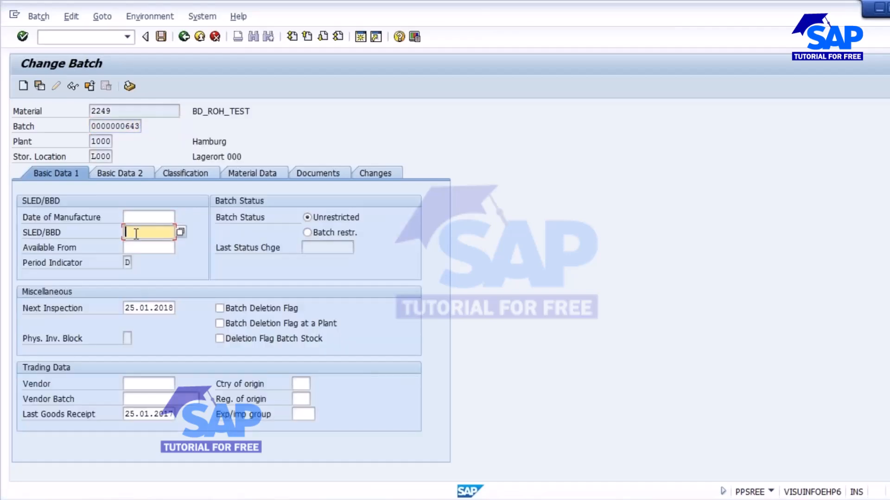
pyautogui.write('31.12.2')
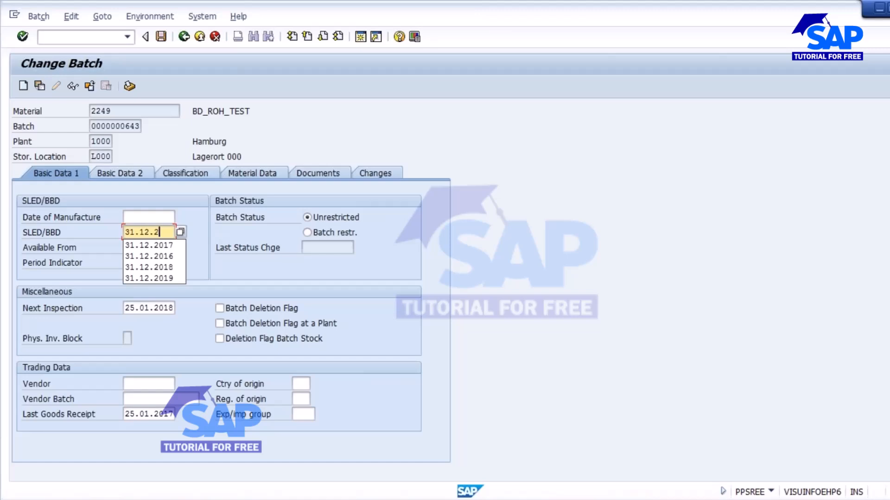
pyautogui.write('017')
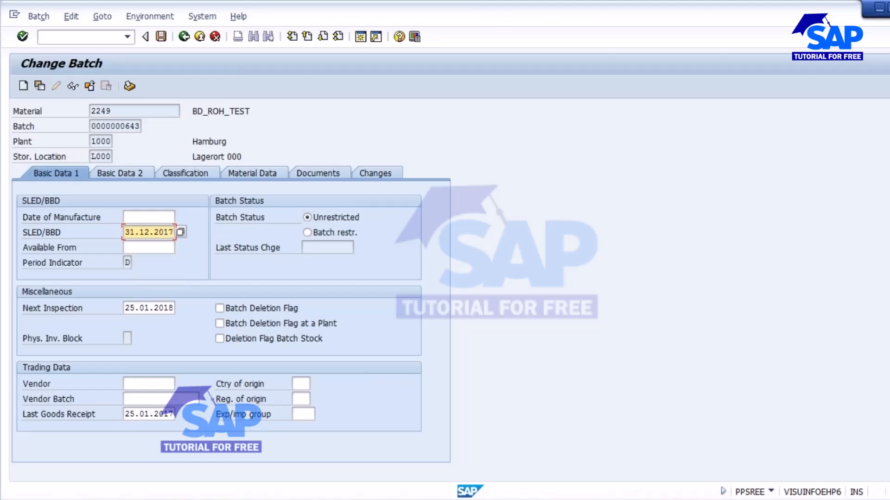
pyautogui.click(126, 231)
pyautogui.press('Delete')
pyautogui.write('8')
# Copy the expiry date 31.12.2018 into cell G6 of the Excel sheet, and save batch 643 in SAP
pyautogui.moveTo(124, 234); pyautogui.dragTo(218, 236)
pyautogui.hotkey('ctrl', 'c')
pyautogui.click(215, 237)
pyautogui.hotkey('alt', 'Tab')
pyautogui.click(542, 204)
pyautogui.hotkey('ctrl', 'v')
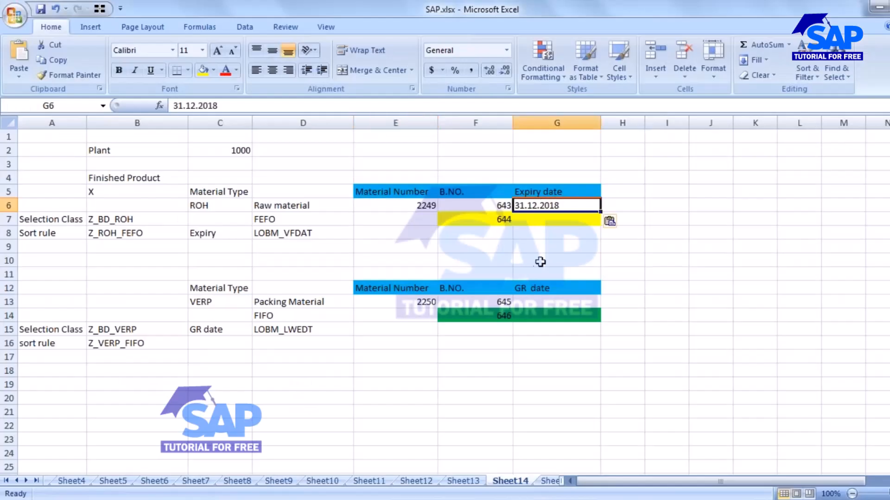
pyautogui.hotkey('alt', 'Tab')
pyautogui.click(161, 37)
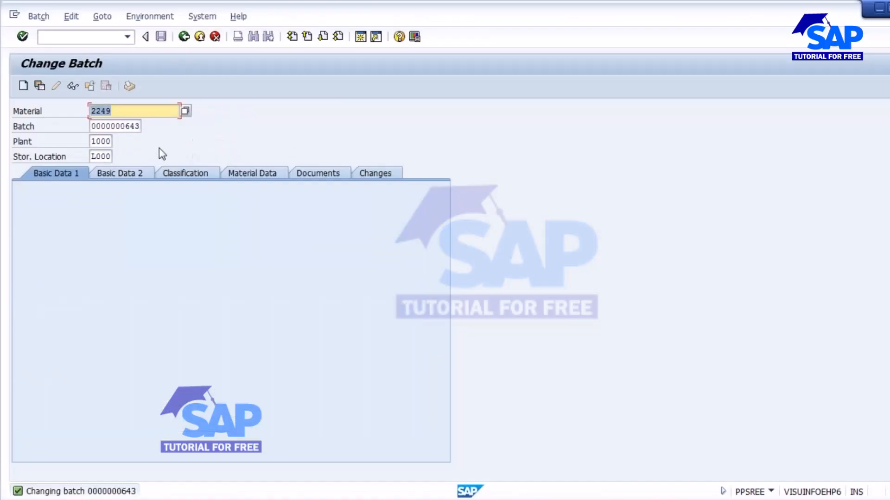
# Open batch 644 of material 2249 for changing and set its SLED/BBD expiry date to 31.12.2017
pyautogui.hotkey('alt', 'Tab')
pyautogui.press('Tab')
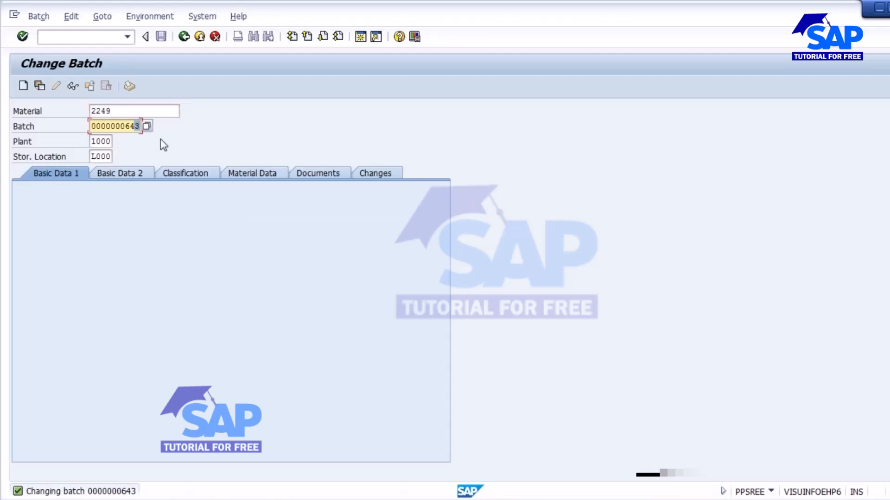
pyautogui.write('4')
pyautogui.press('Return')
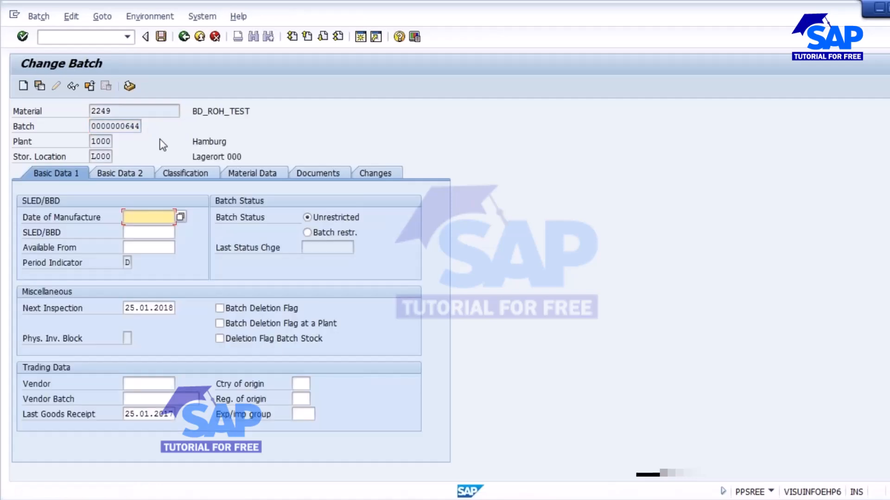
pyautogui.click(133, 233)
pyautogui.write('31.12')
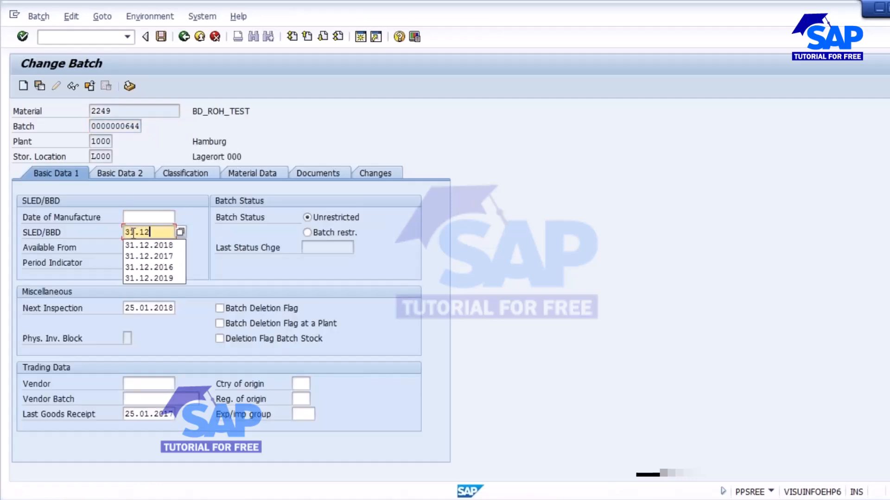
pyautogui.write('.2017')
pyautogui.press('Return')
pyautogui.press('Return')
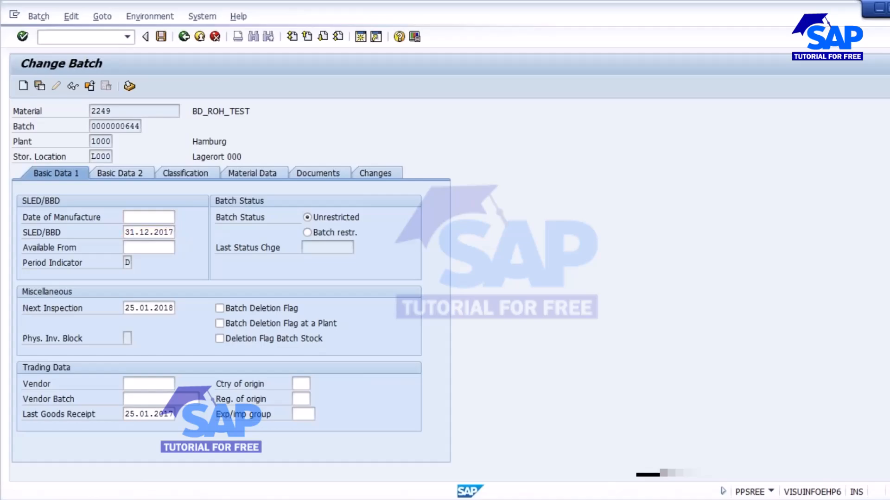
# Record expiry date 31.12.2017 for batch 644 in cell G7 of the Excel sheet, and save the batch in SAP
pyautogui.hotkey('alt', 'Tab')
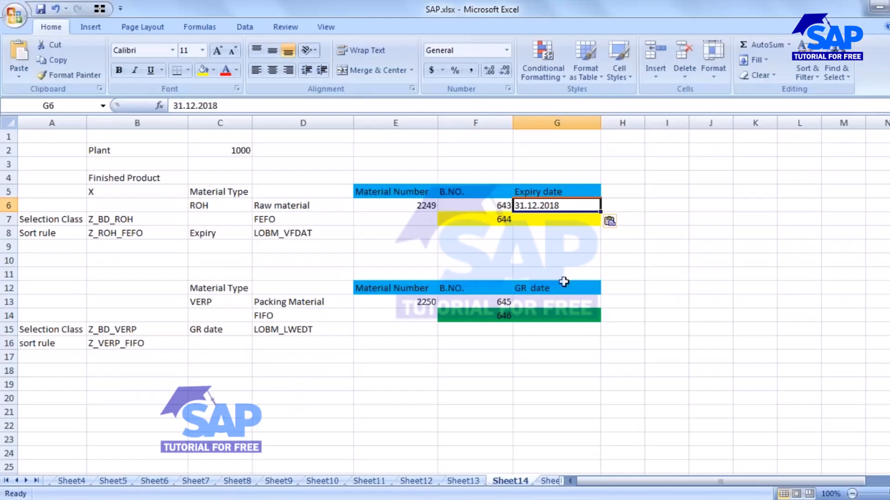
pyautogui.click(541, 218)
pyautogui.write('31.12.2017')
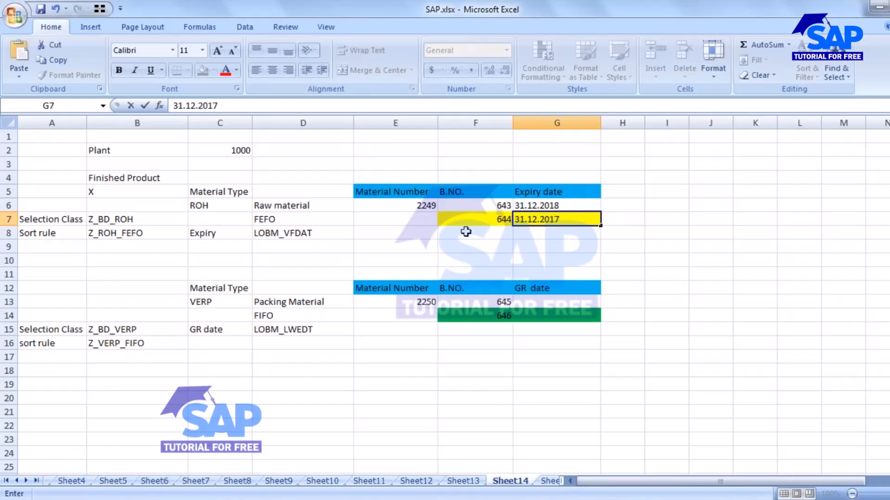
pyautogui.click(465, 231)
pyautogui.hotkey('alt', 'Tab')
pyautogui.click(160, 41)
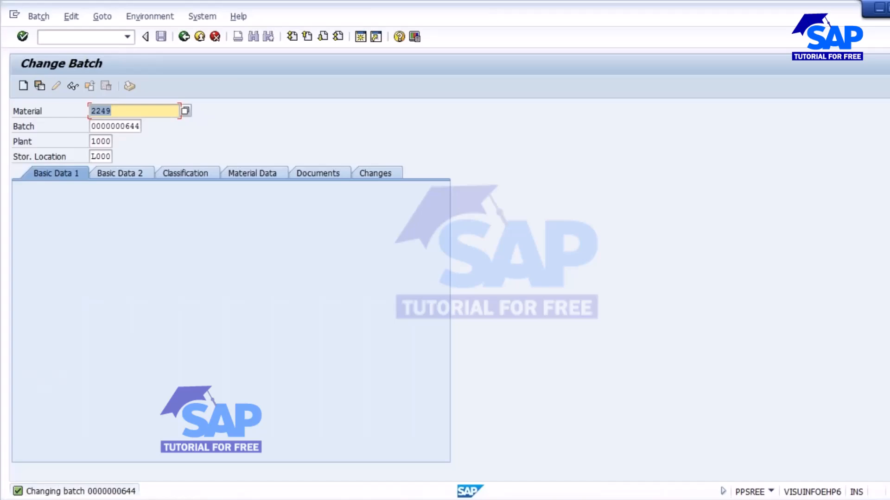
# Compare the expiry dates of batches 643 and 644 in the Excel sheet under the FEFO rule
pyautogui.hotkey('alt', 'Tab')
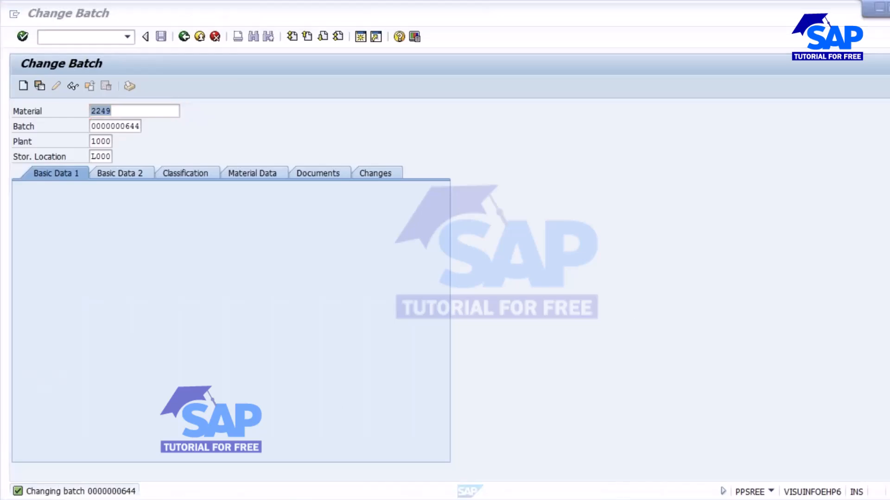
pyautogui.hotkey('alt', 'Tab')
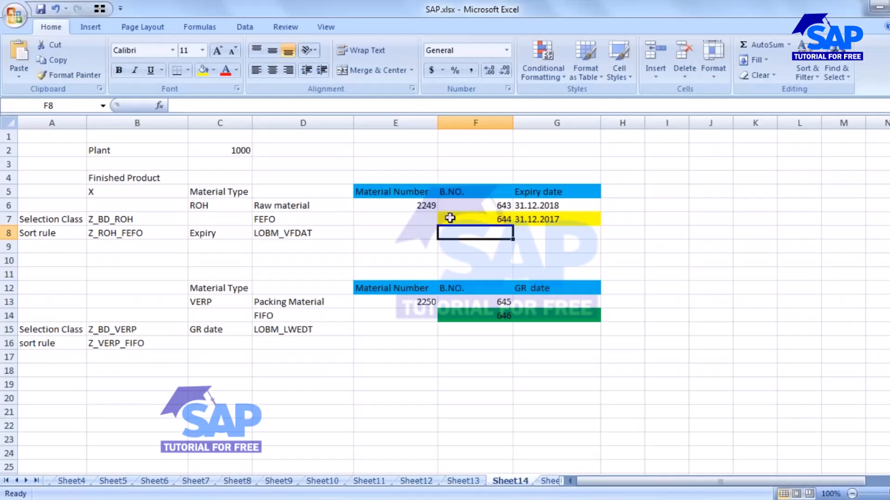
pyautogui.moveTo(477, 207); pyautogui.dragTo(480, 215)
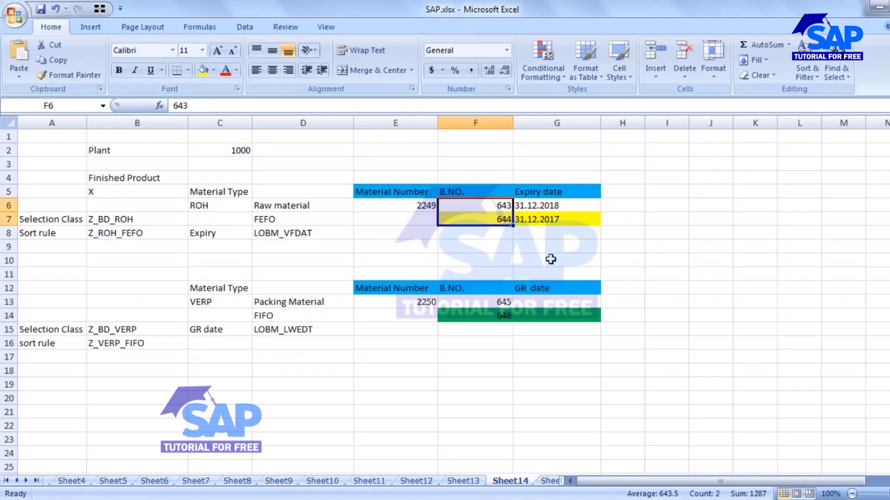
pyautogui.click(484, 257)
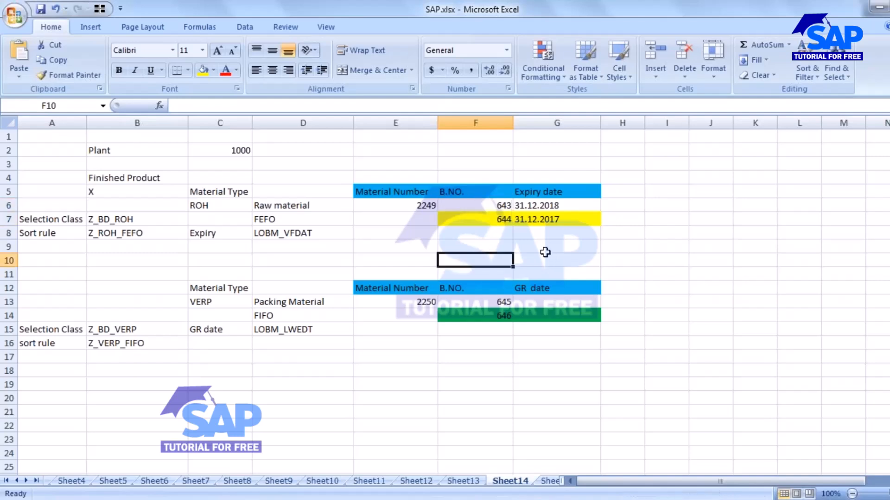
pyautogui.click(478, 220)
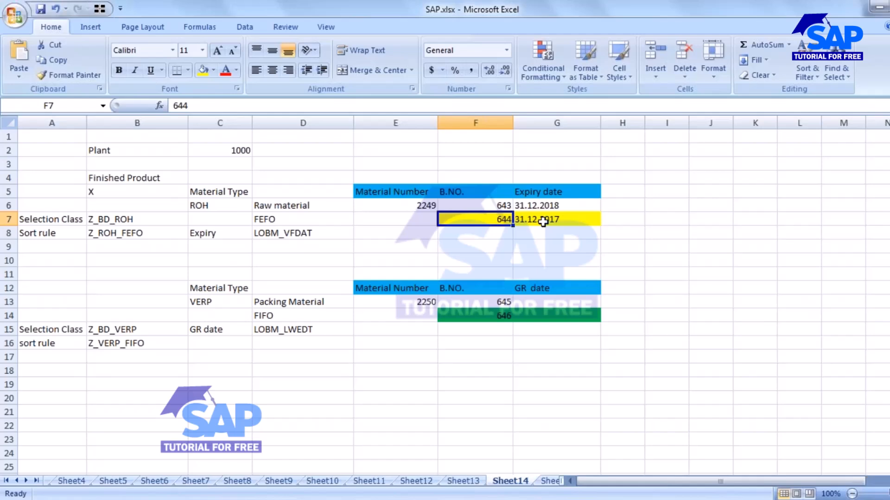
pyautogui.click(543, 222)
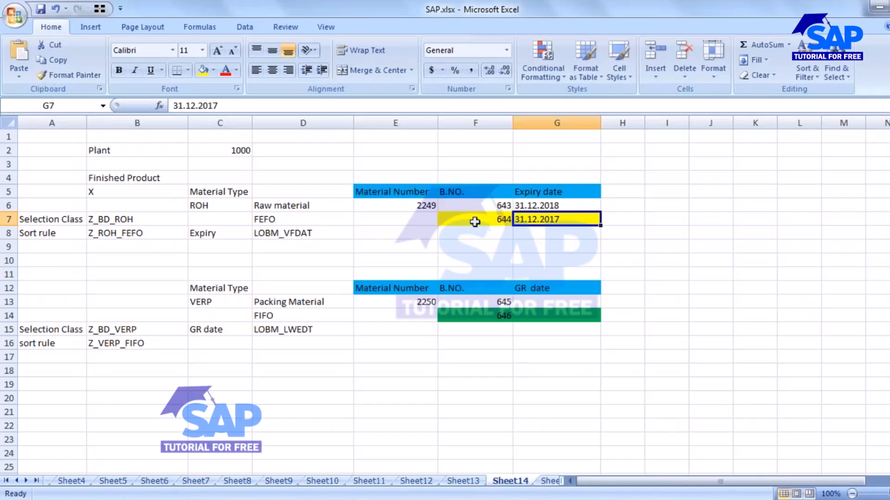
pyautogui.moveTo(466, 218); pyautogui.dragTo(535, 218)
pyautogui.click(505, 219)
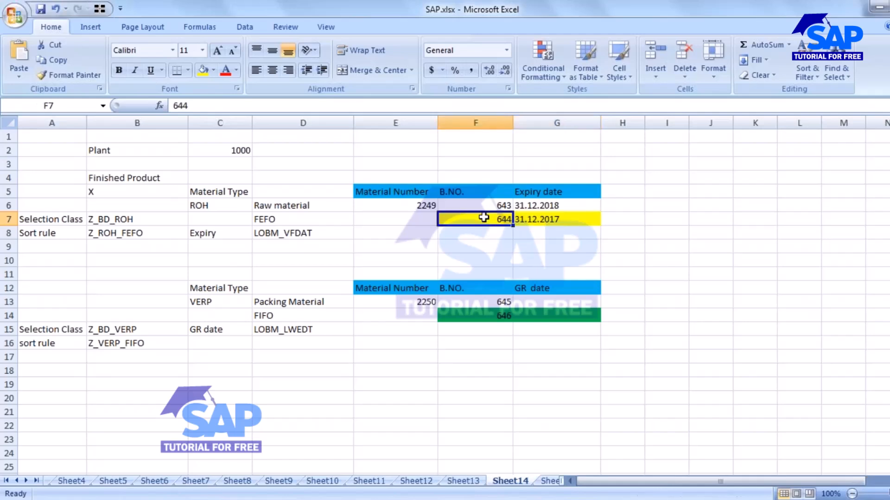
pyautogui.click(532, 221)
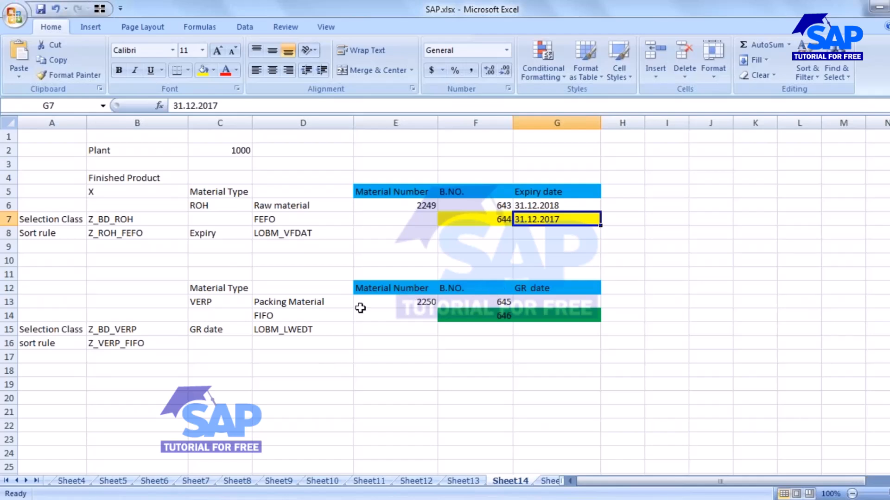
# Look up the packing material's batch numbers in the Excel sheet and open batch 645 of material 2250 for changing in SAP
pyautogui.moveTo(491, 302); pyautogui.dragTo(492, 316)
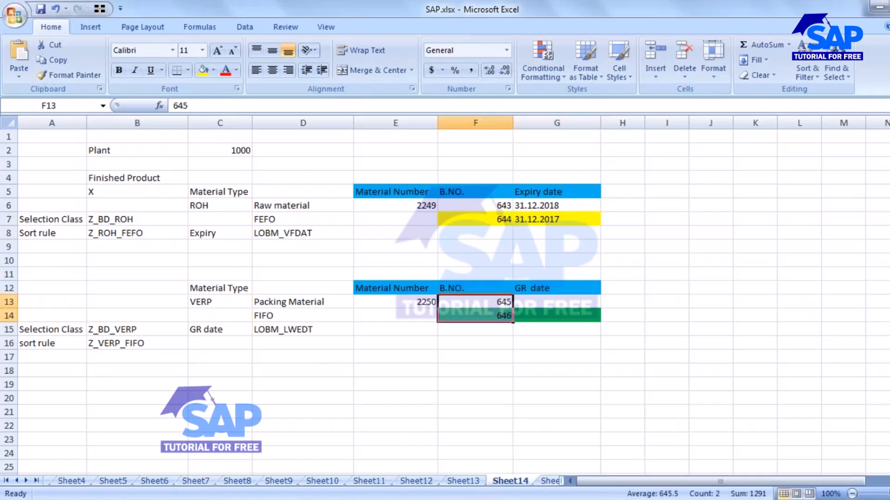
pyautogui.moveTo(491, 499)
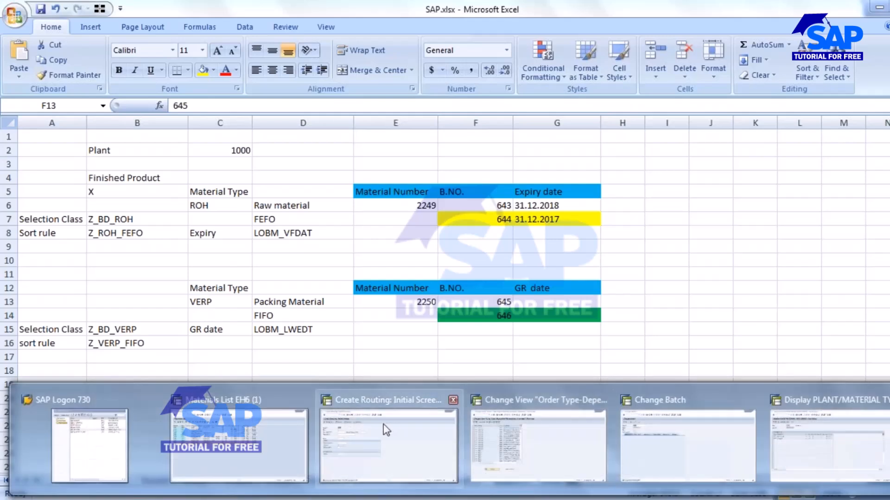
pyautogui.click(641, 435)
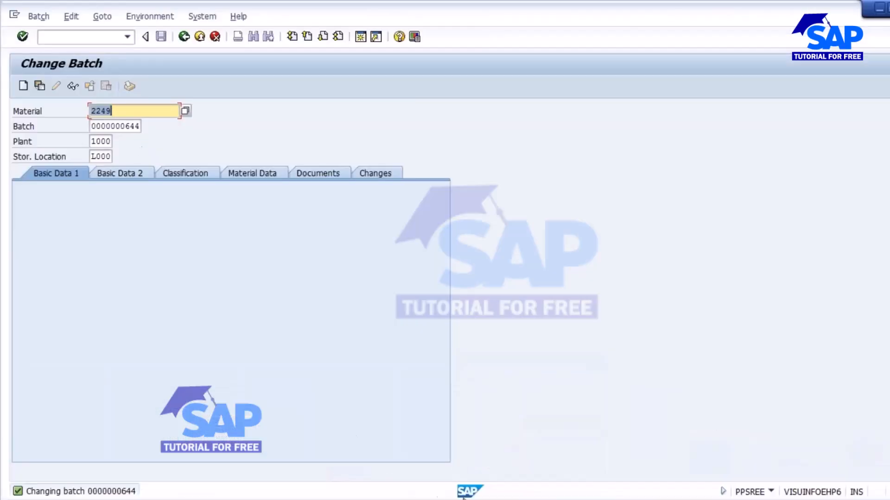
pyautogui.click(492, 499)
pyautogui.hotkey('alt', 'Tab')
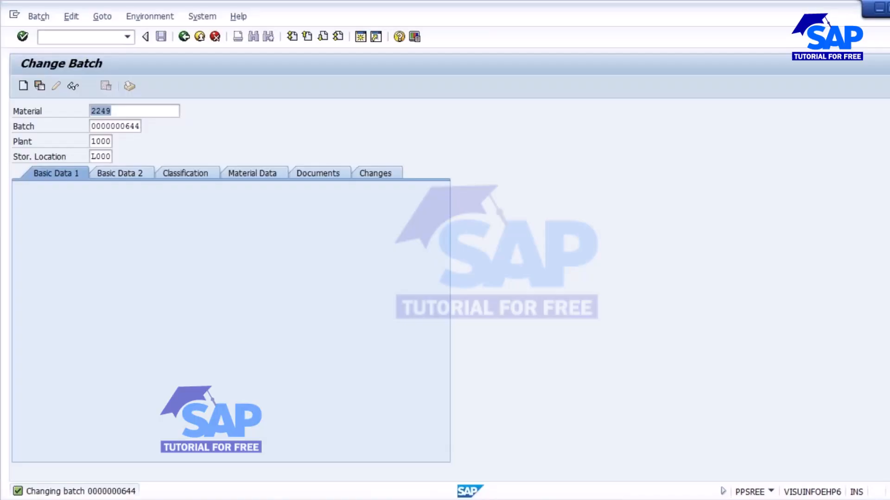
pyautogui.write('2250')
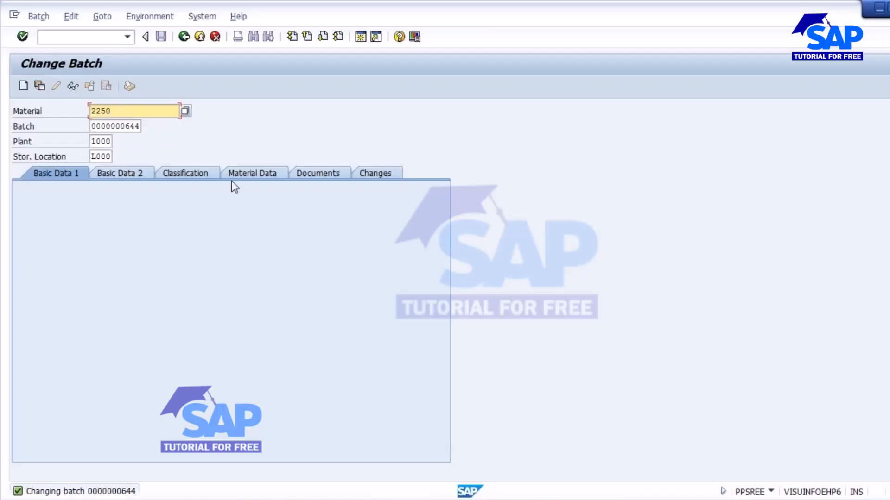
pyautogui.hotkey('alt', 'Tab')
pyautogui.hotkey('alt', 'Tab')
pyautogui.click(137, 125)
pyautogui.press('BackSpace')
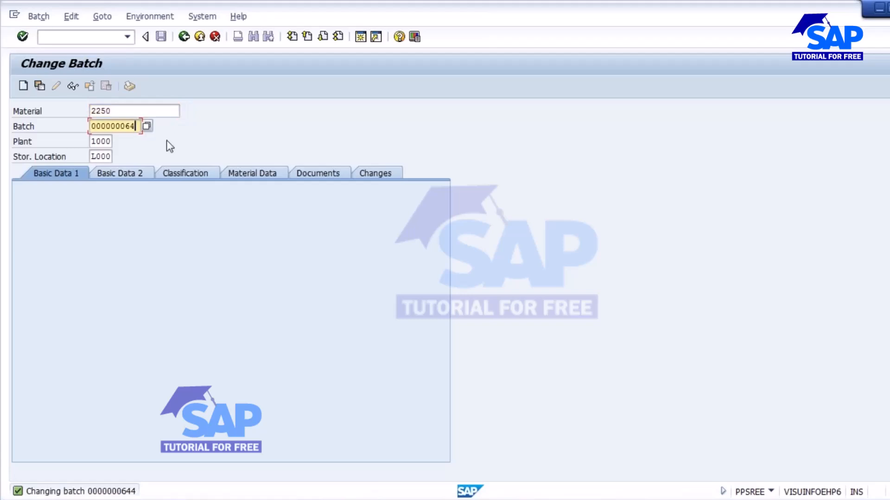
pyautogui.write('5')
pyautogui.press('Return')
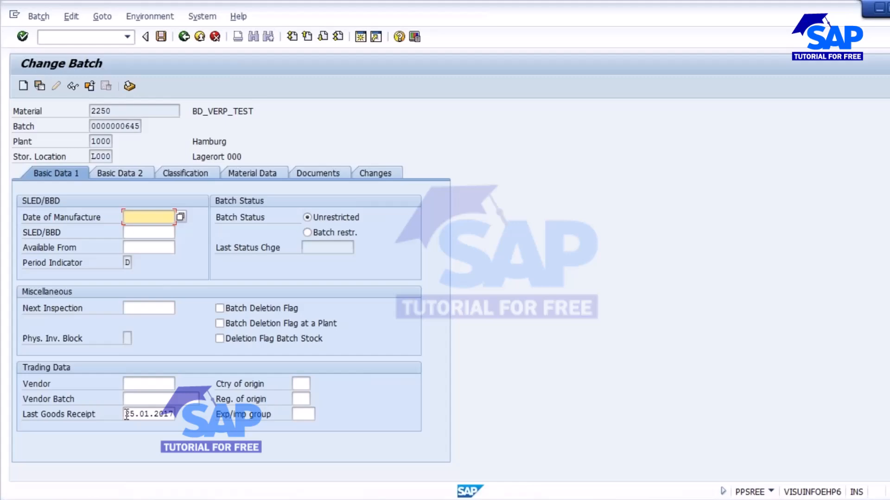
# Look up batch 645's last goods receipt date and record 25.01.2017 in cell G13 of the Excel sheet
pyautogui.click(126, 414)
pyautogui.doubleClick(143, 414)
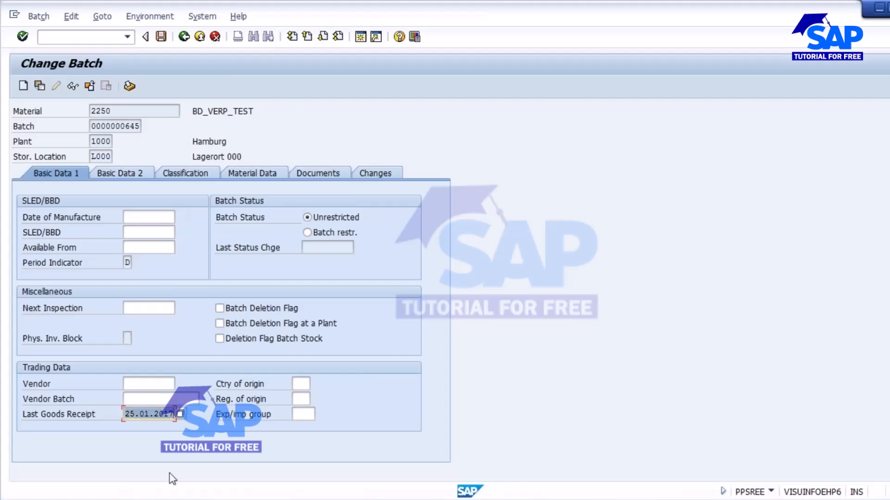
pyautogui.hotkey('alt', 'Tab')
pyautogui.click(537, 301)
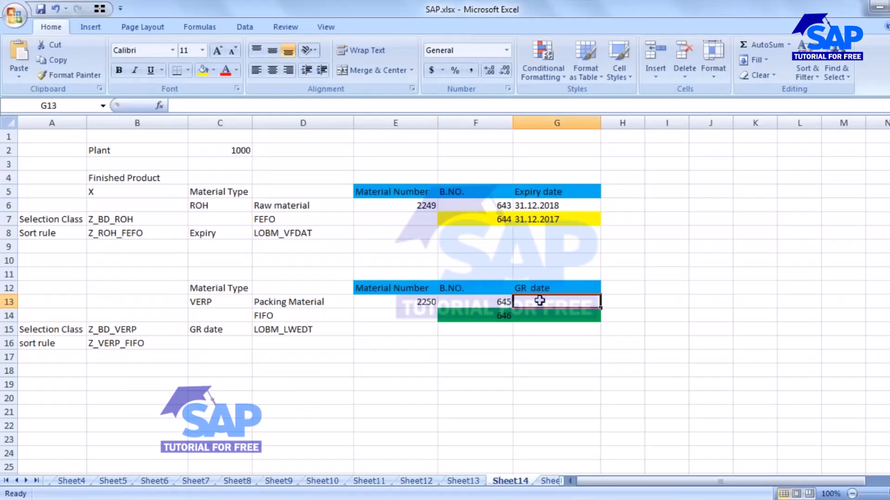
pyautogui.write('25.01.2017')
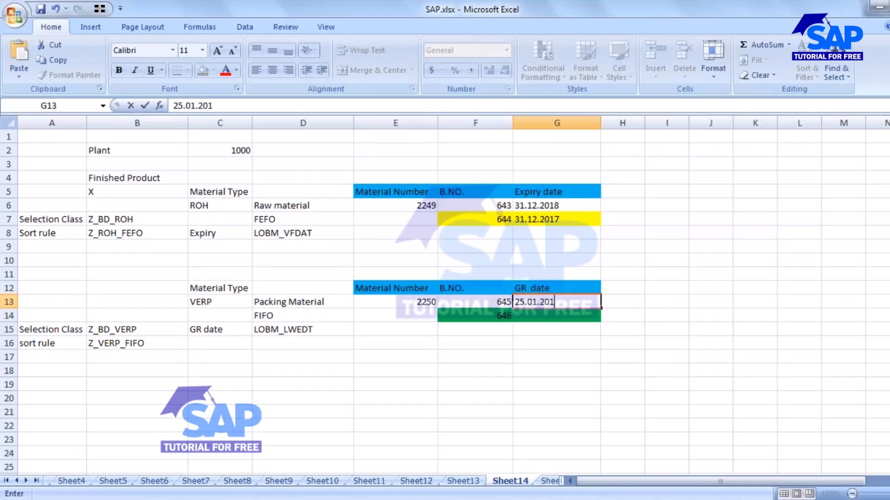
pyautogui.click(498, 319)
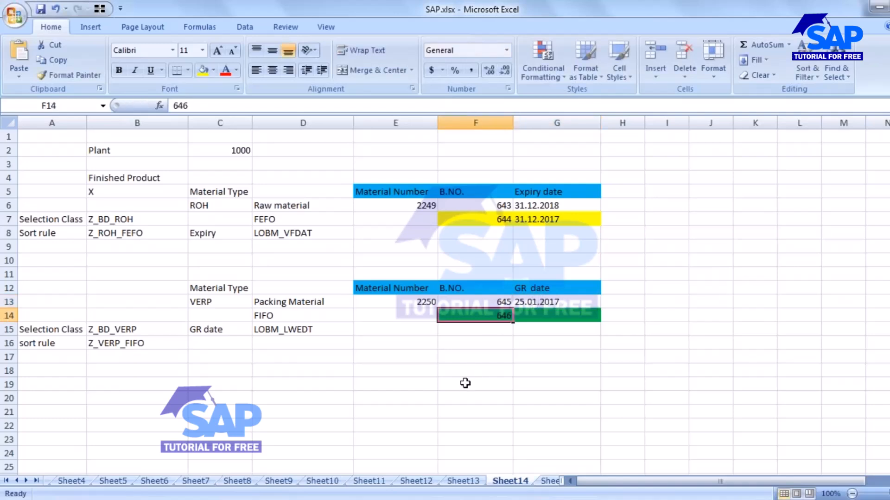
# Switch back to SAP, save batch 645, and open batch 646 of material 2250 for changing
pyautogui.hotkey('alt', 'Tab')
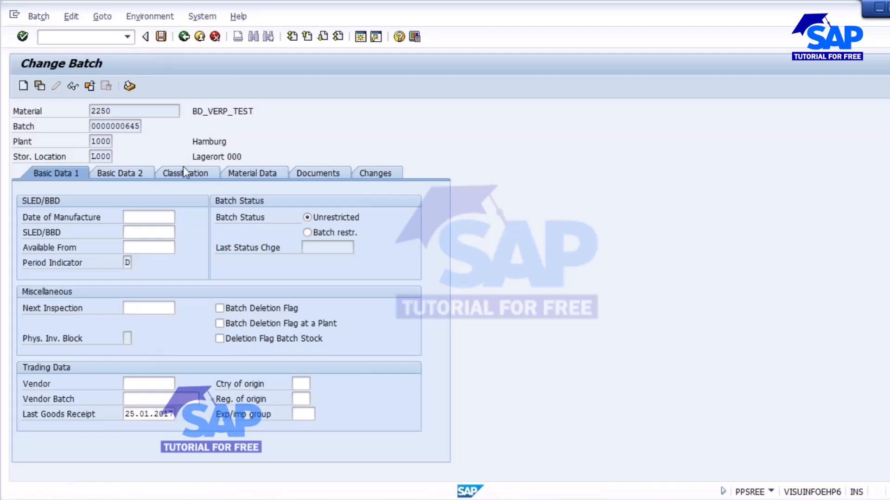
pyautogui.click(160, 36)
pyautogui.click(141, 126)
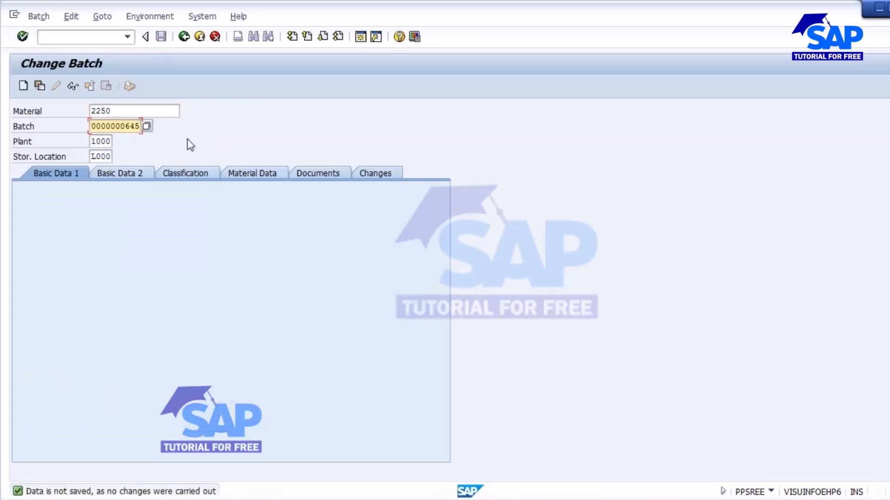
pyautogui.write('6')
pyautogui.press('Return')
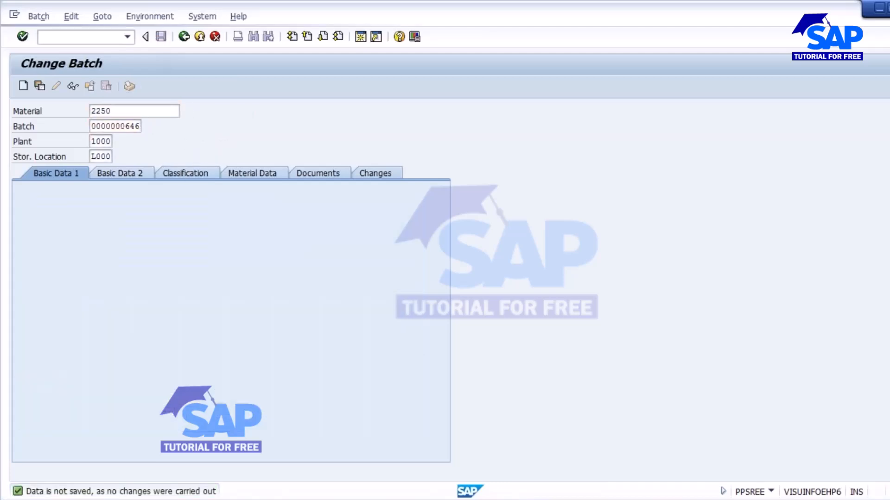
# Set the last goods receipt date of batch 646 to 20.01.2017
pyautogui.click(126, 414)
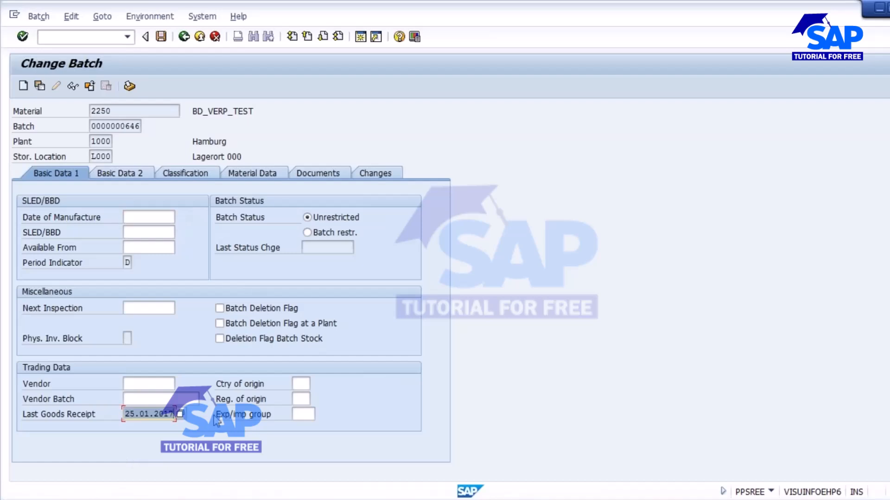
pyautogui.write('20.01')
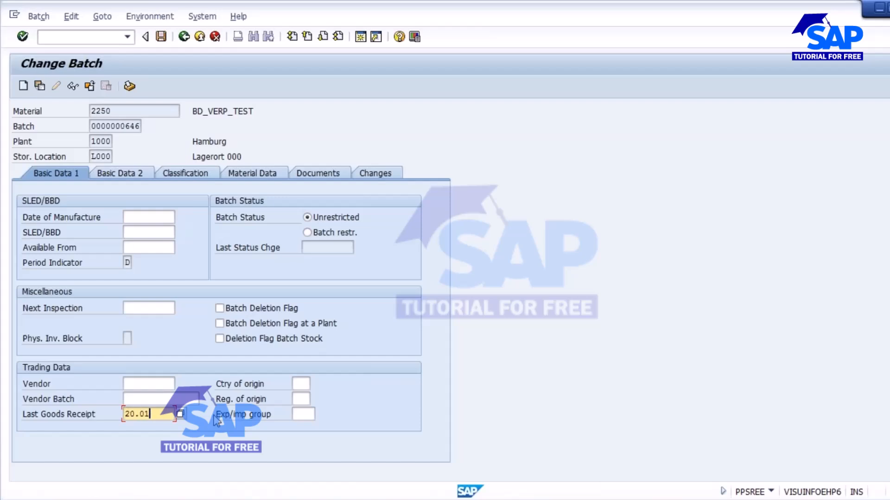
pyautogui.write('.2017')
pyautogui.press('Return')
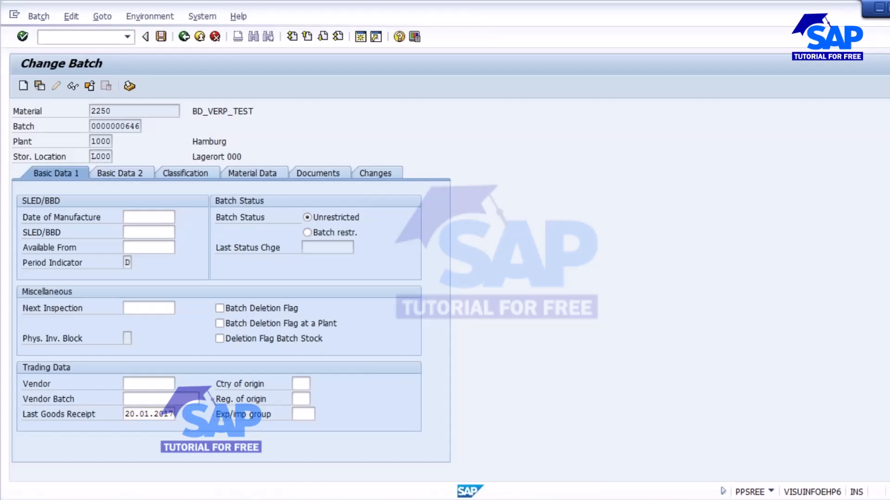
# Record goods receipt date 20.01.2017 for batch 646 in cell G14 of the Excel sheet and review the entry under the FIFO rule
pyautogui.hotkey('alt', 'Tab')
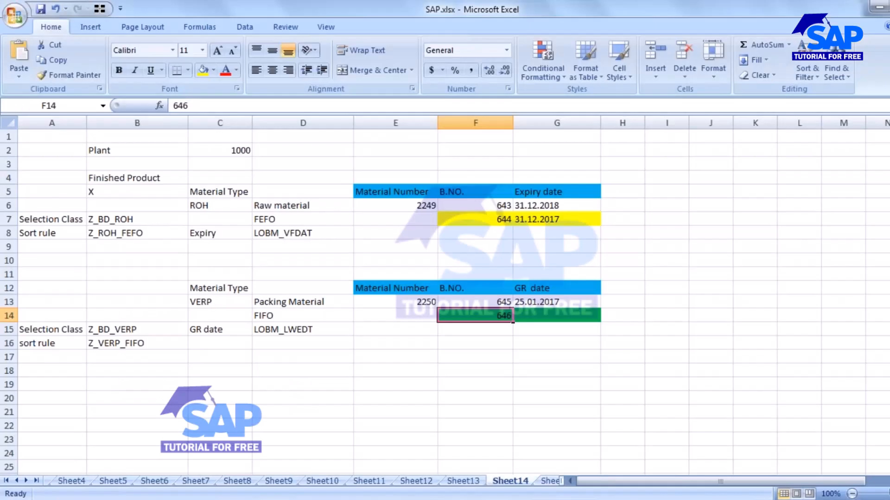
pyautogui.click(540, 311)
pyautogui.write('20.')
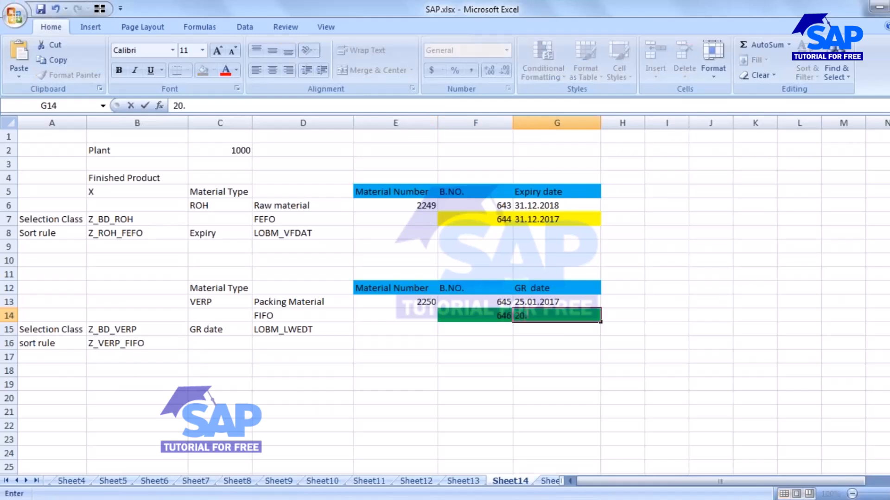
pyautogui.write('01.2017')
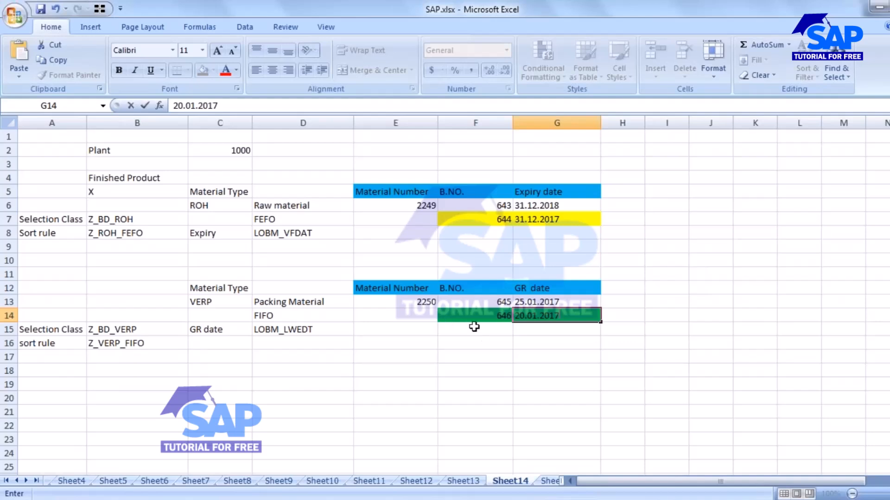
pyautogui.click(392, 317)
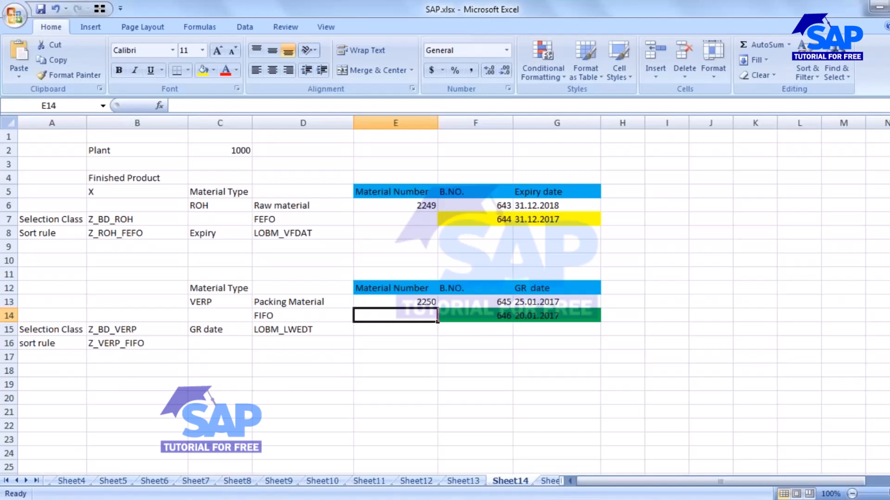
pyautogui.click(500, 317)
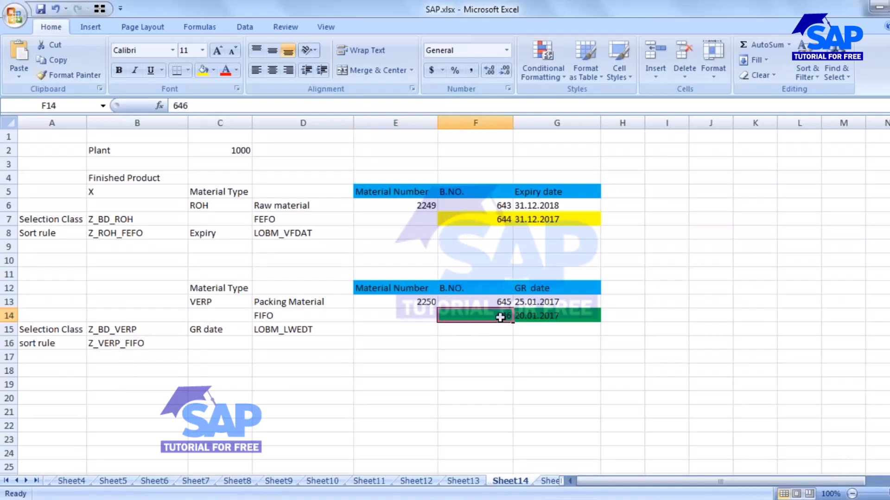
pyautogui.click(545, 312)
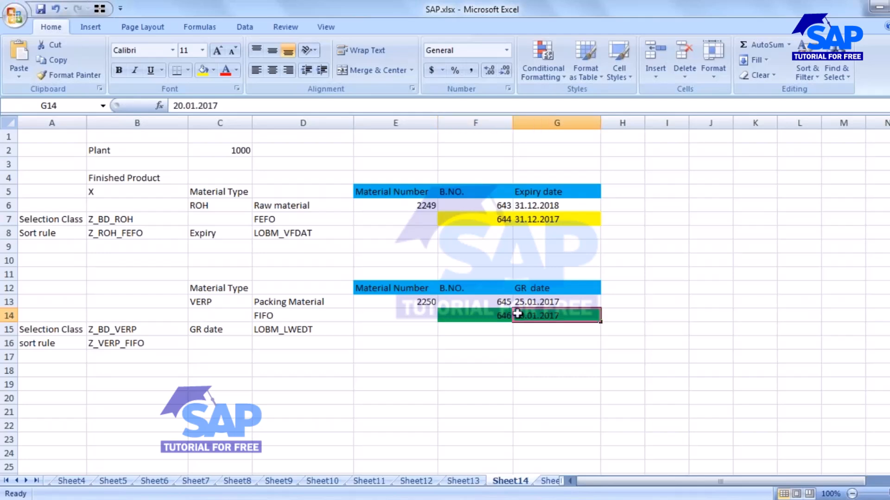
pyautogui.press('Left')
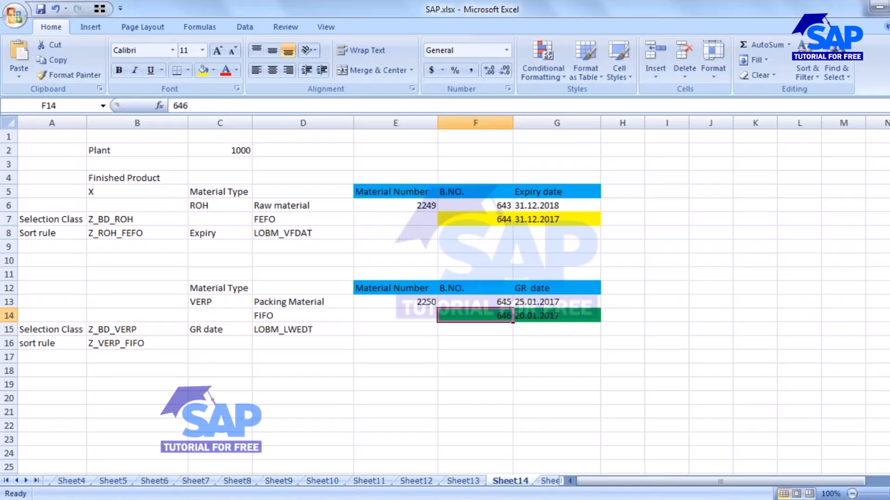
pyautogui.click(531, 319)
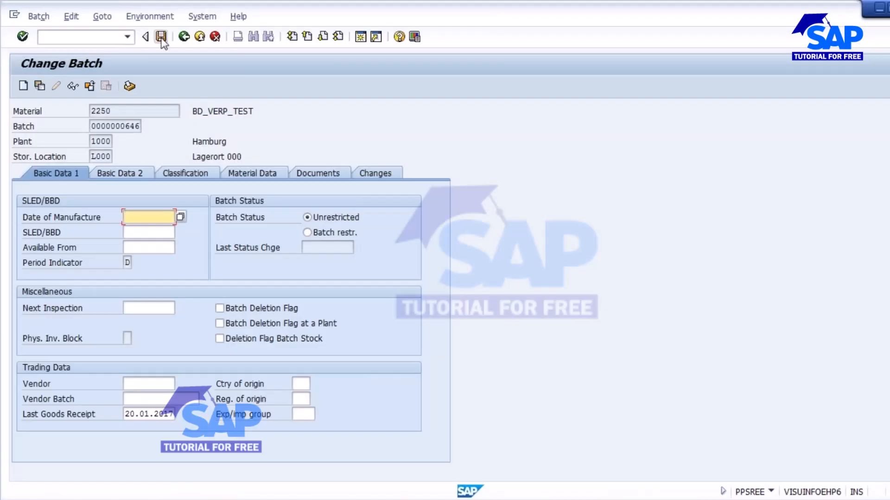
# Save batch 646 in SAP and leave the batch change transaction
pyautogui.click(161, 36)
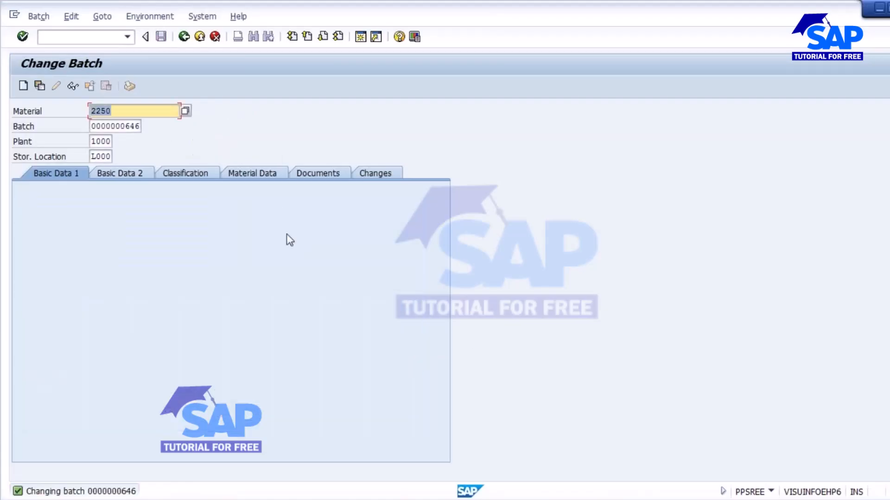
pyautogui.click(184, 37)
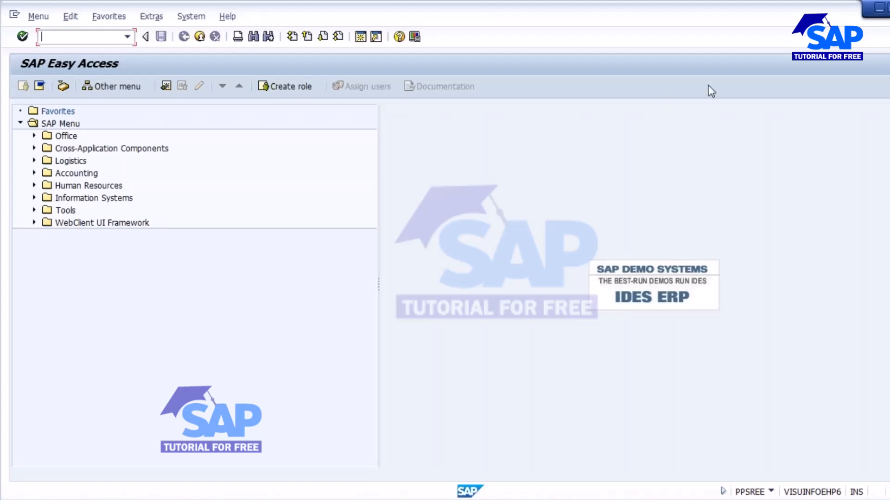
pyautogui.hotkey('alt', 'Tab')
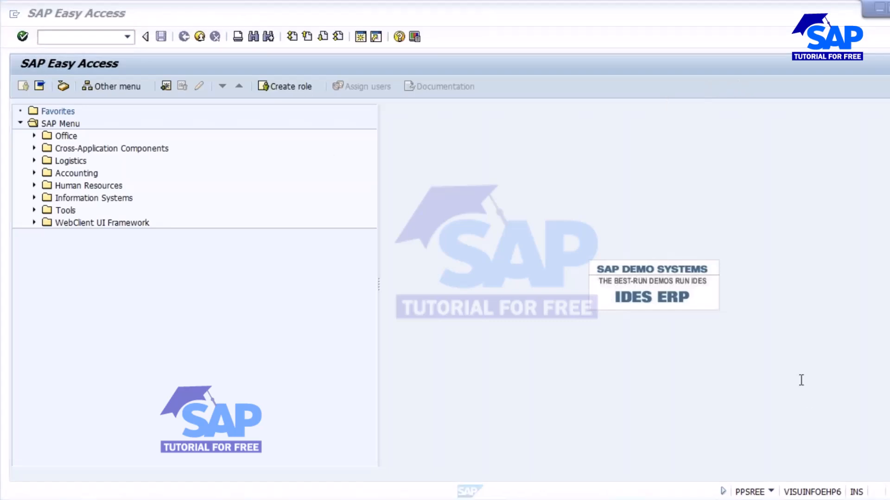
pyautogui.click(60, 37)
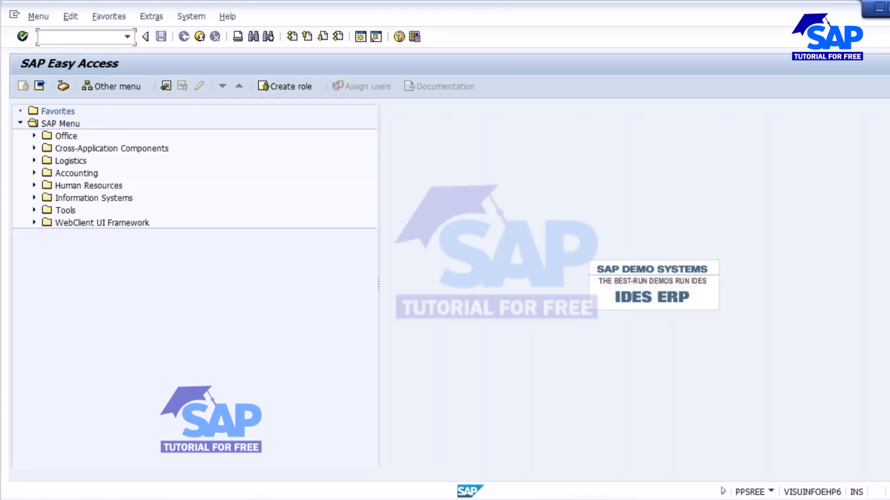
pyautogui.hotkey('alt', 'Tab')
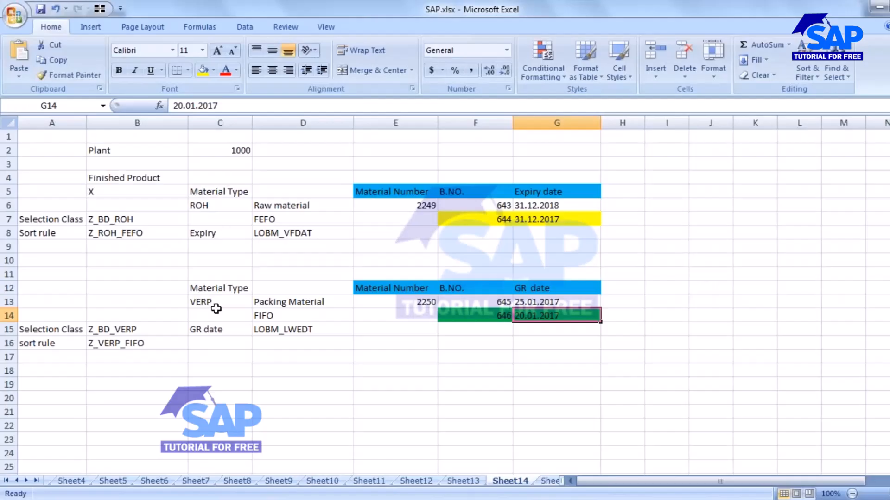
pyautogui.moveTo(482, 498)
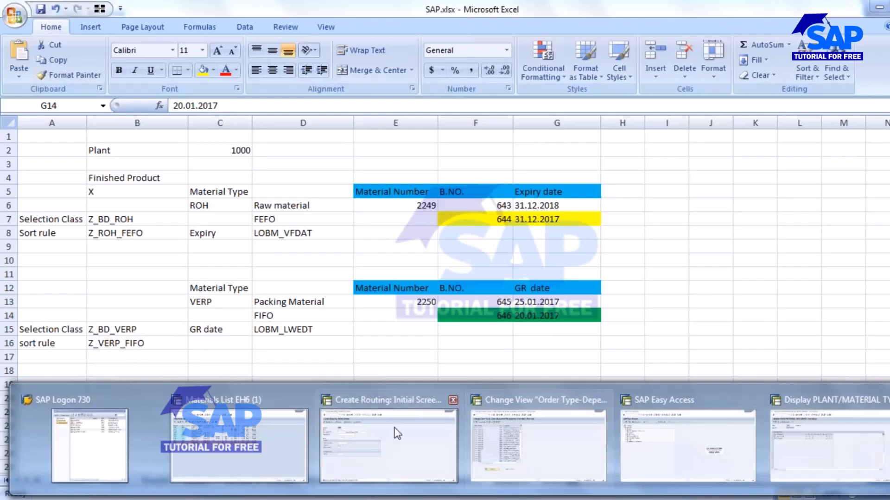
pyautogui.click(342, 429)
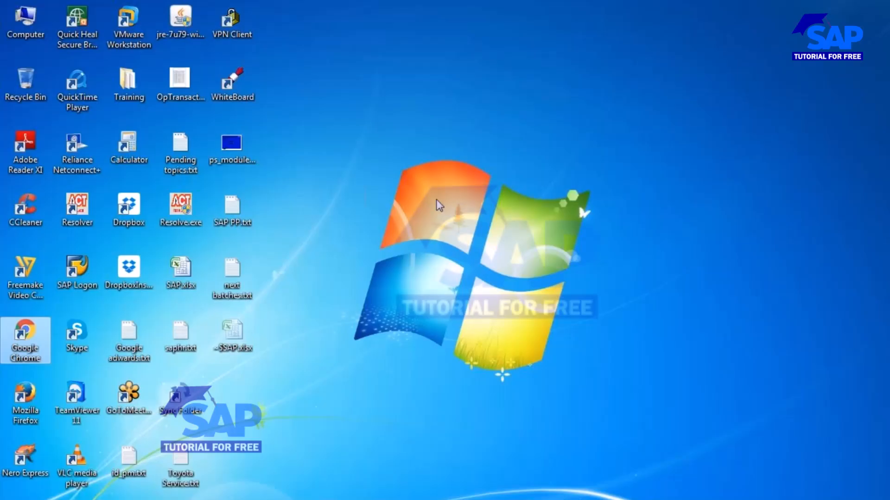
pyautogui.rightClick(437, 200)
pyautogui.click(471, 237)
pyautogui.rightClick(436, 221)
pyautogui.click(468, 258)
pyautogui.rightClick(448, 242)
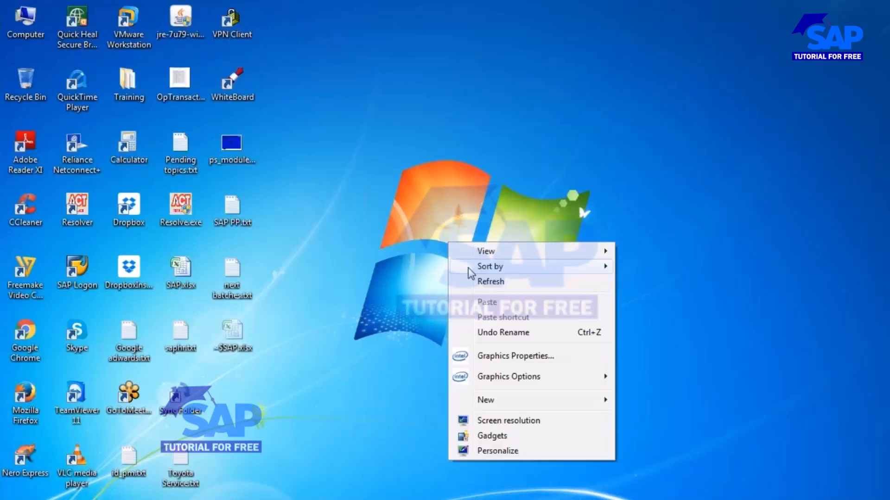
pyautogui.click(483, 281)
# Switch to the SAP session showing Create Routing and start production order creation with transaction CO01
pyautogui.moveTo(303, 442)
pyautogui.click(360, 430)
pyautogui.doubleClick(147, 126)
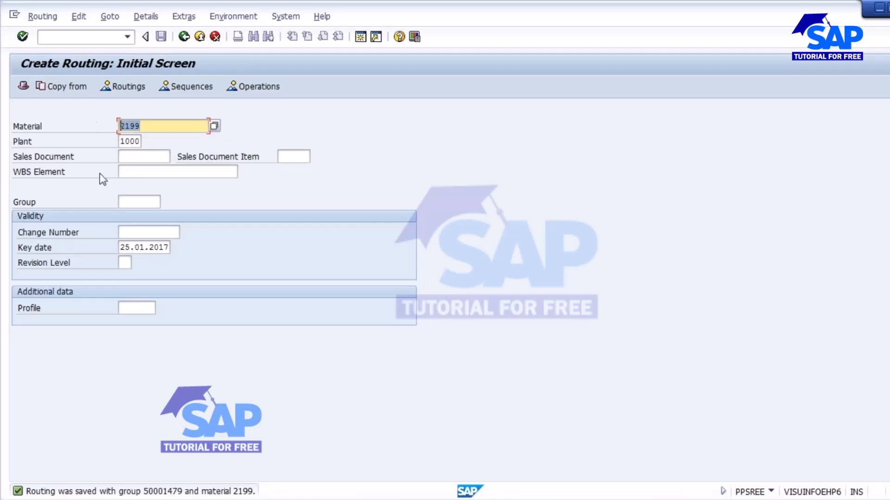
pyautogui.click(61, 37)
pyautogui.write('/NCO')
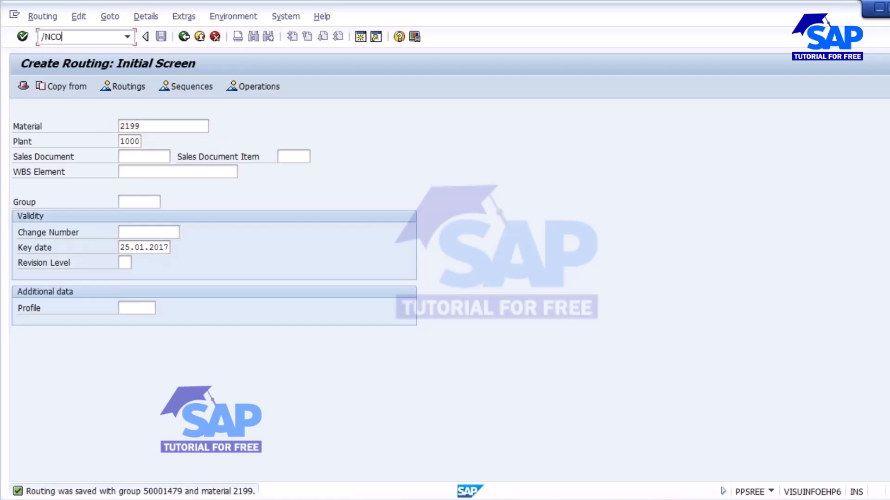
pyautogui.write('01')
pyautogui.press('Return')
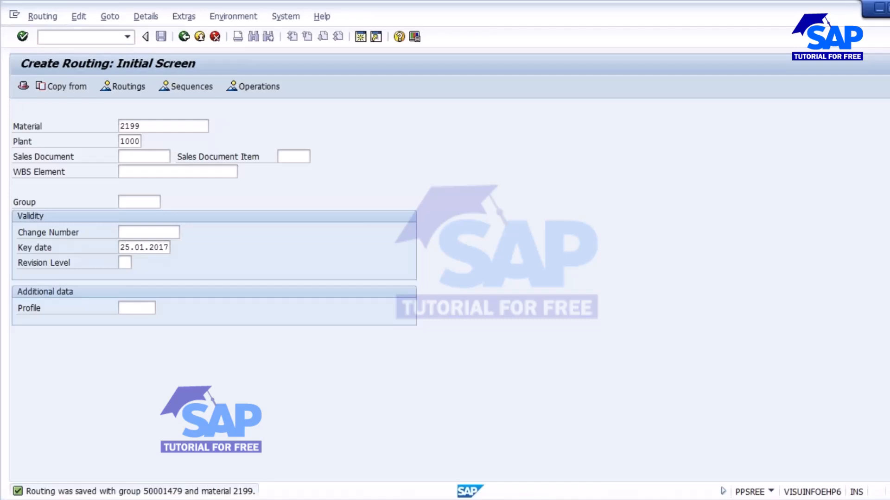
# Open a new production order for material 2199 in plant 1000 with order type PP01
pyautogui.write('2199')
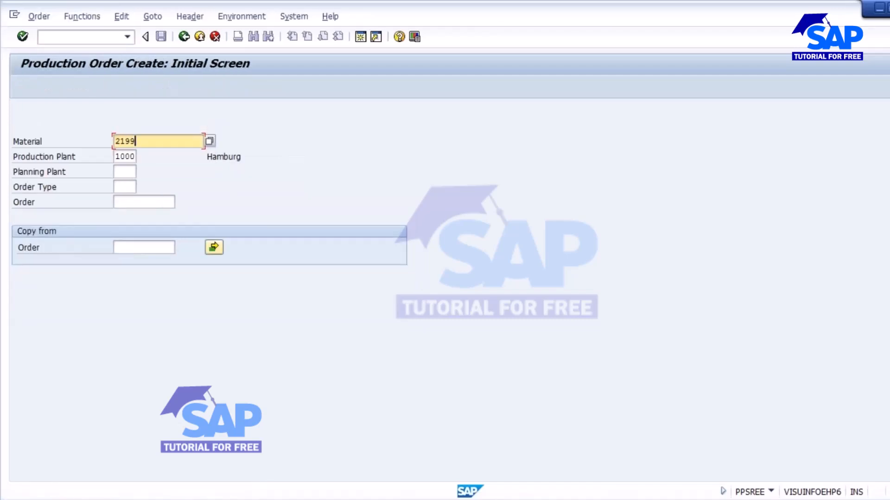
pyautogui.click(124, 187)
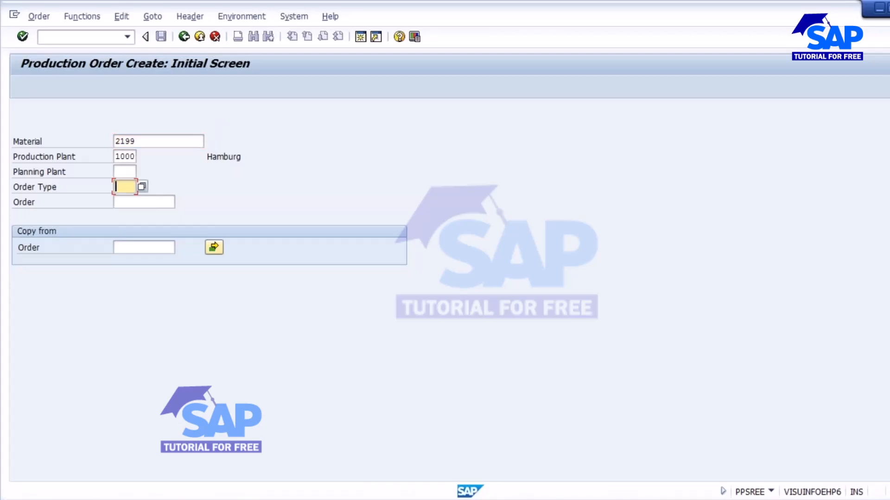
pyautogui.write('PP01')
pyautogui.click(129, 201)
pyautogui.doubleClick(116, 156)
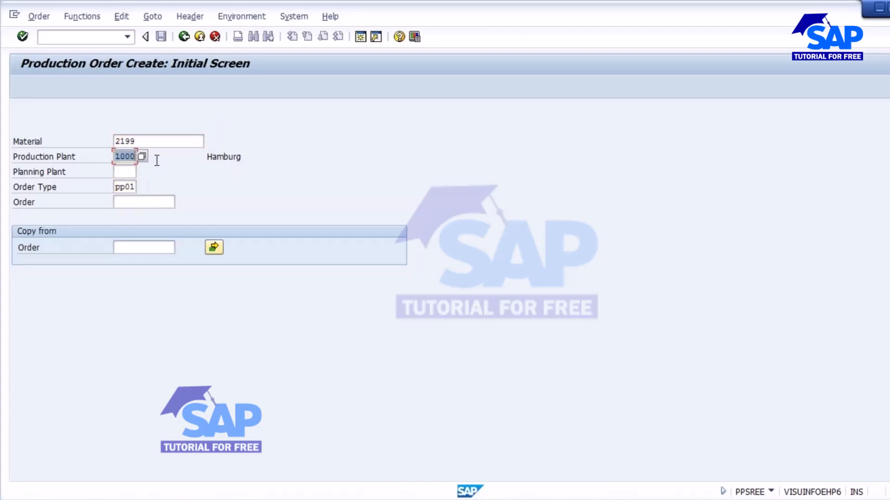
pyautogui.doubleClick(118, 188)
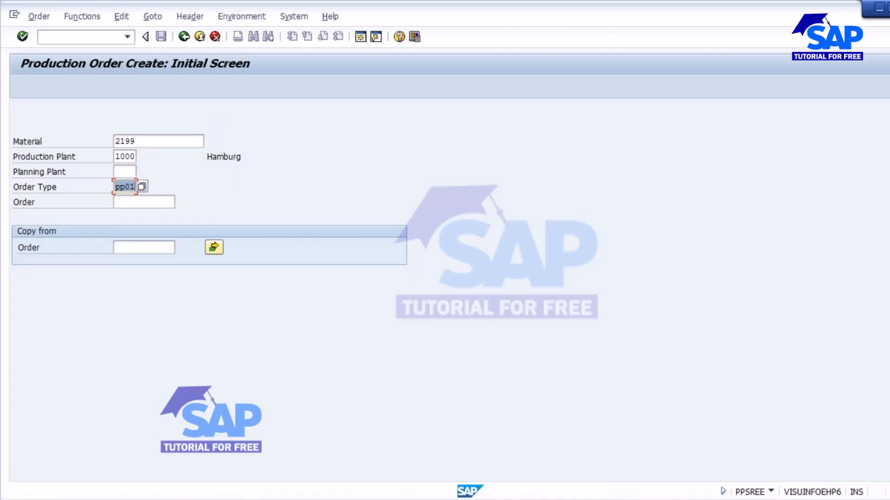
pyautogui.click(125, 186)
pyautogui.press('Return')
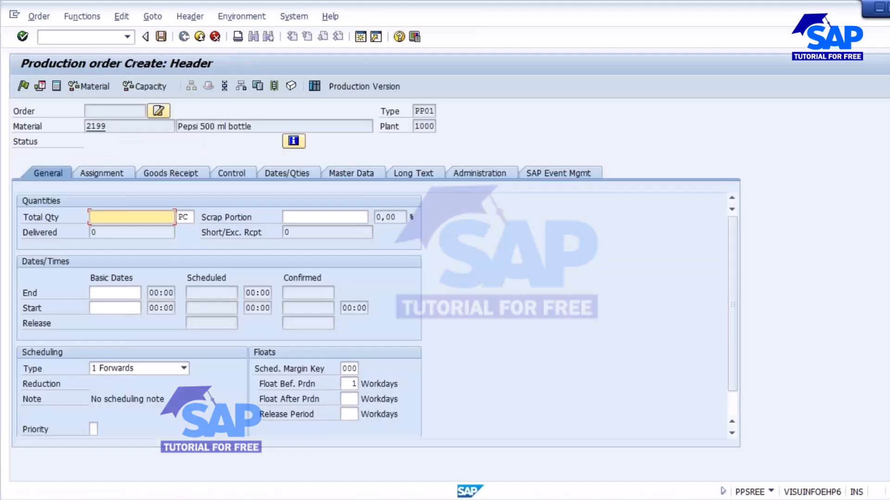
# Try to create the order with a total quantity of 100 PC and scheduling type Current date, acknowledging the availability messages
pyautogui.write('1000')
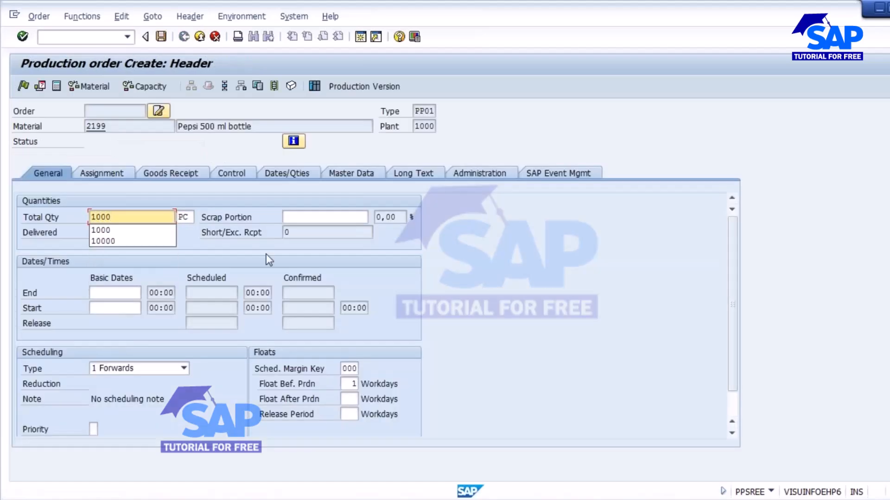
pyautogui.press('BackSpace')
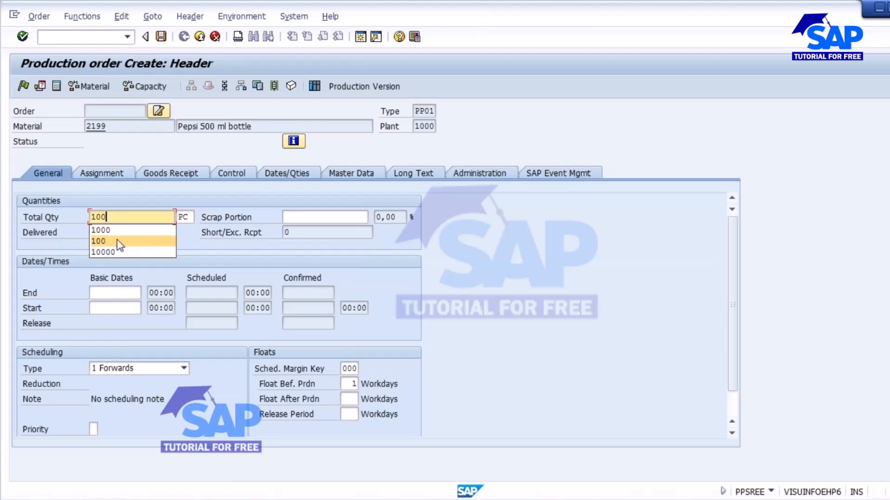
pyautogui.click(223, 249)
pyautogui.click(124, 370)
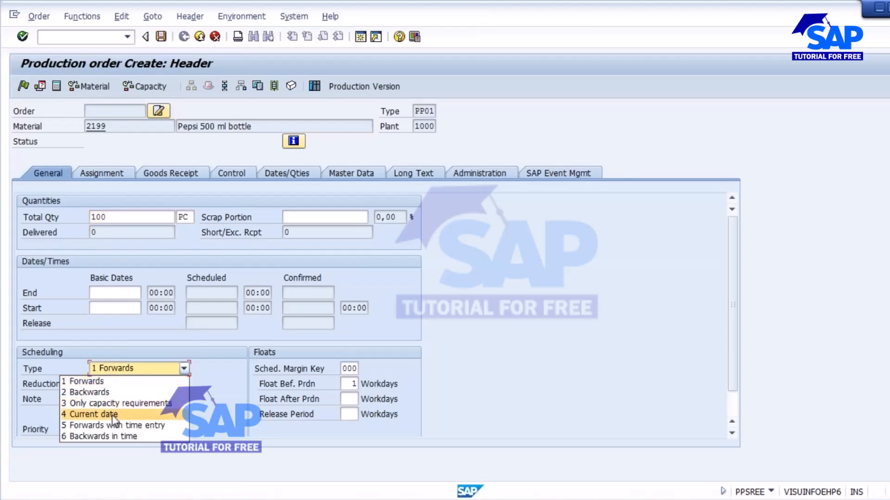
pyautogui.click(112, 414)
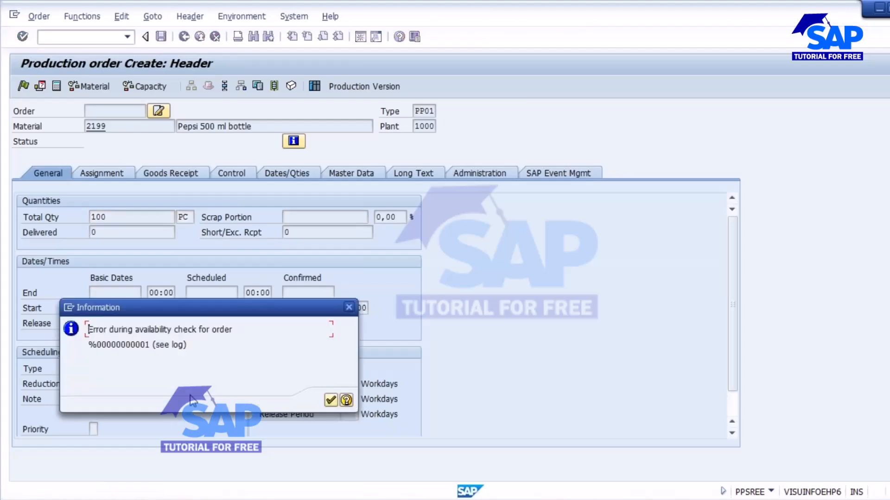
pyautogui.click(330, 400)
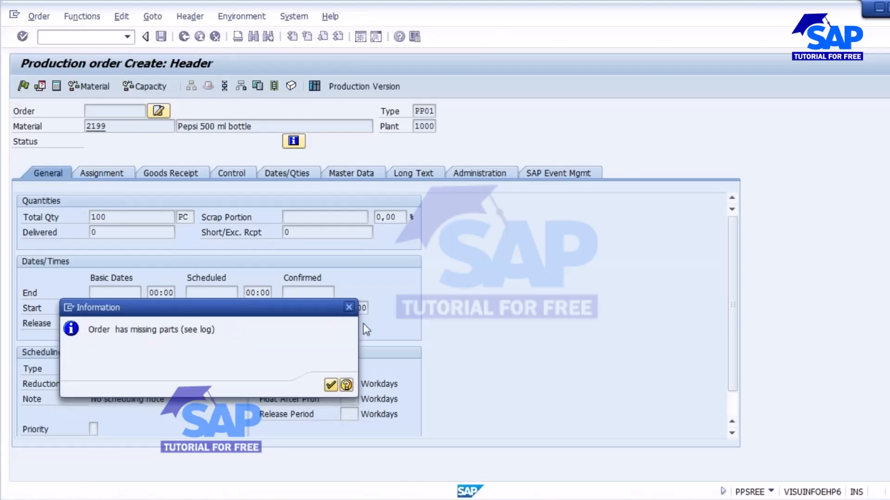
pyautogui.press('Return')
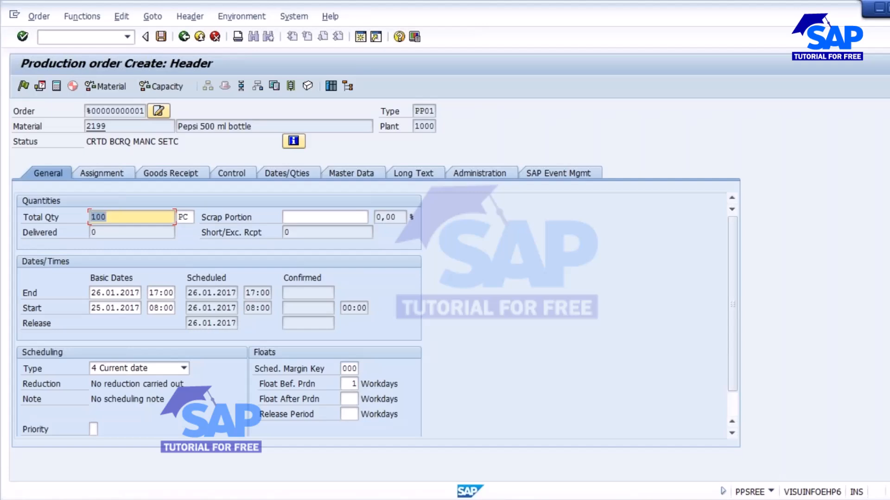
# Open the order's Material Availability log to find the cause of the availability check error
pyautogui.click(153, 17)
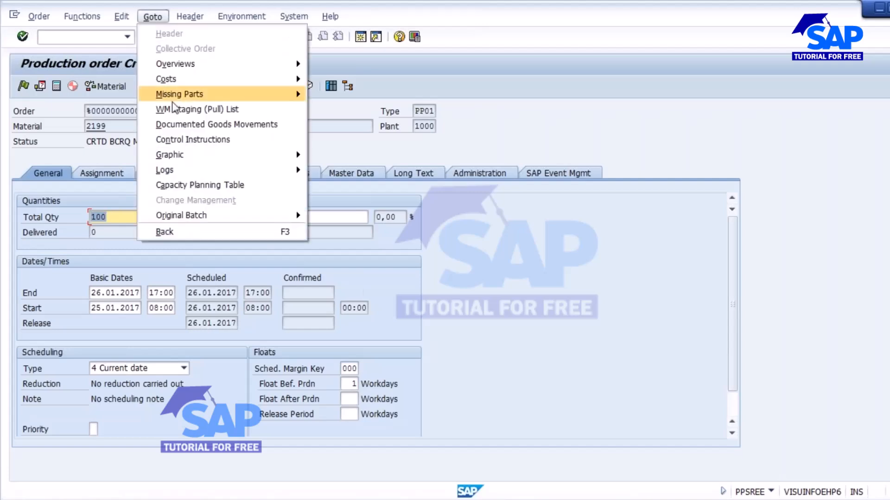
pyautogui.moveTo(180, 170)
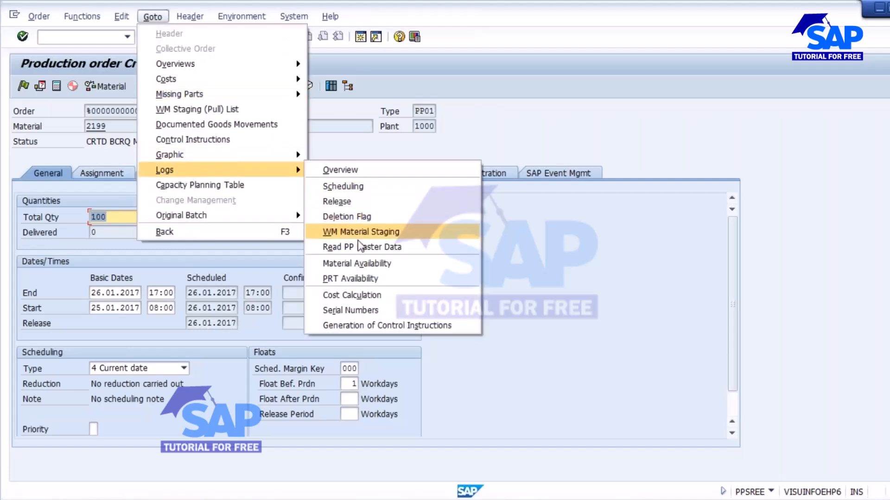
pyautogui.click(360, 264)
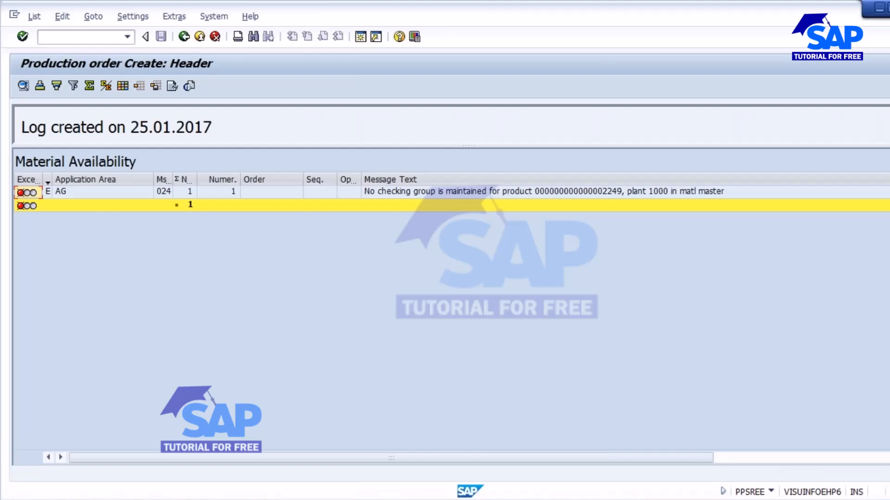
# Abandon the order and open material 2249 for change with transaction MM02, in the MRP 3 view for plant 1000
pyautogui.click(65, 43)
pyautogui.write('/NMM02')
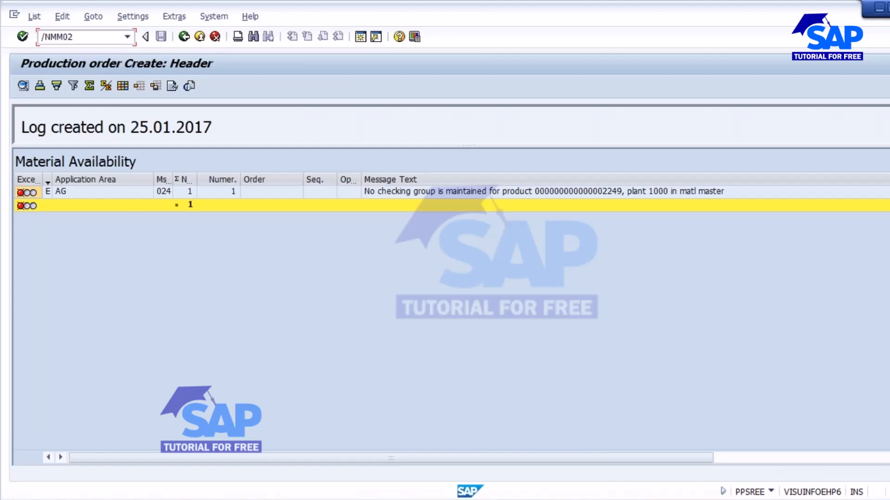
pyautogui.press('Return')
pyautogui.write('2249')
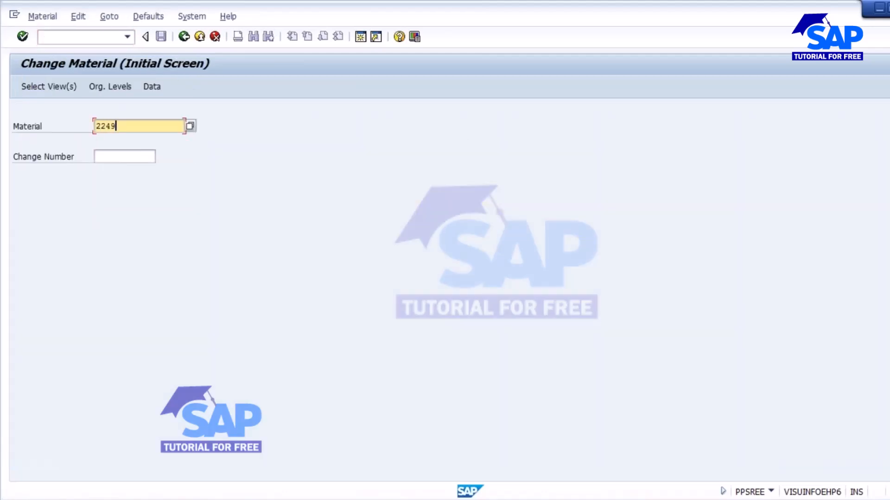
pyautogui.press('Return')
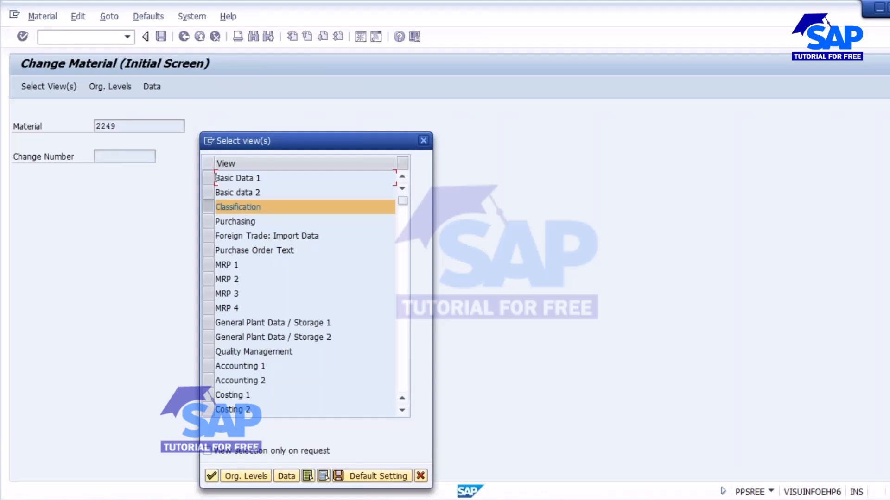
pyautogui.click(208, 294)
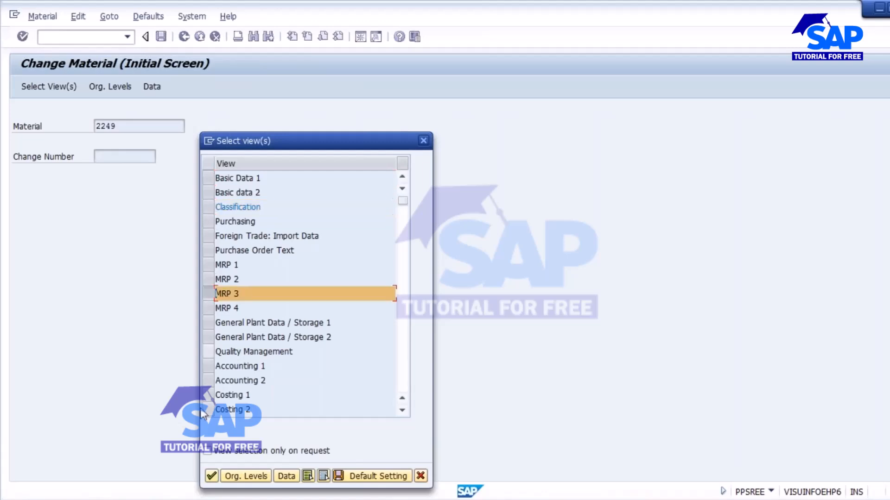
pyautogui.click(215, 476)
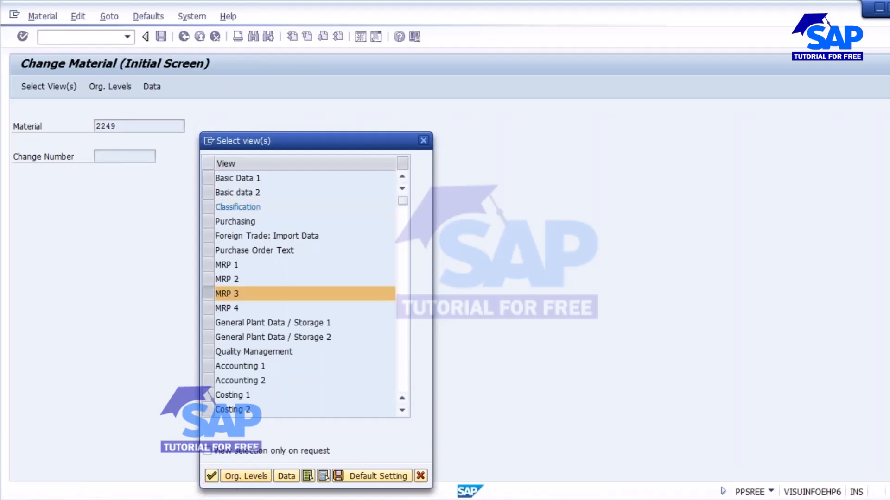
pyautogui.click(297, 234)
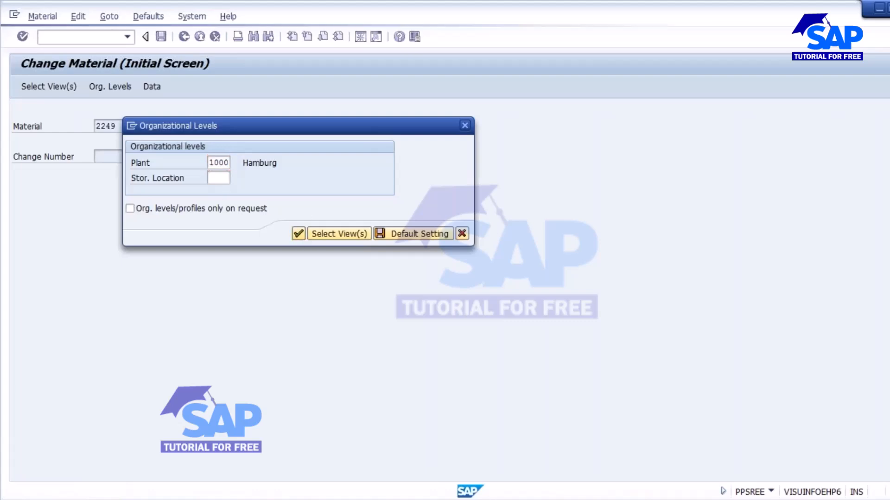
# Set the availability check of material 2249 to 02 and save the material
pyautogui.click(130, 369)
pyautogui.write('02')
pyautogui.press('Return')
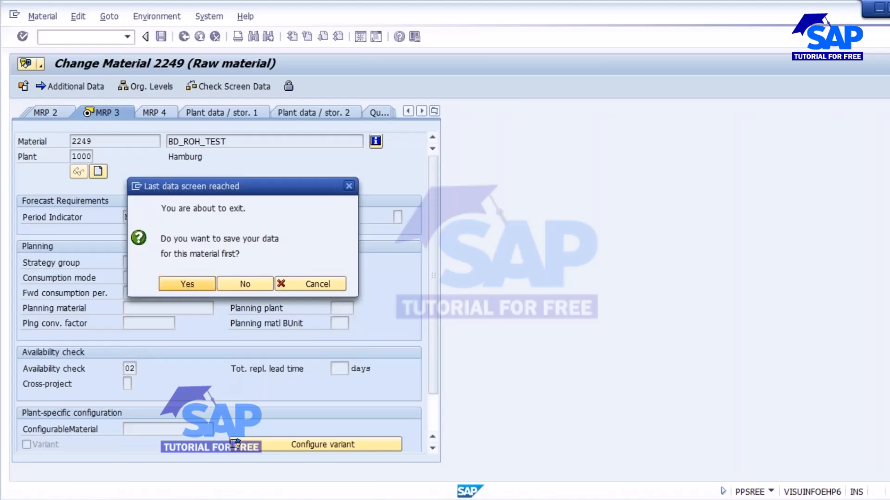
pyautogui.press('Return')
# Start transaction CO01 again and open a new PP01 production order for material 2199 in plant 1000
pyautogui.click(95, 37)
pyautogui.write('/NCO0')
pyautogui.press('Return')
pyautogui.write('2199')
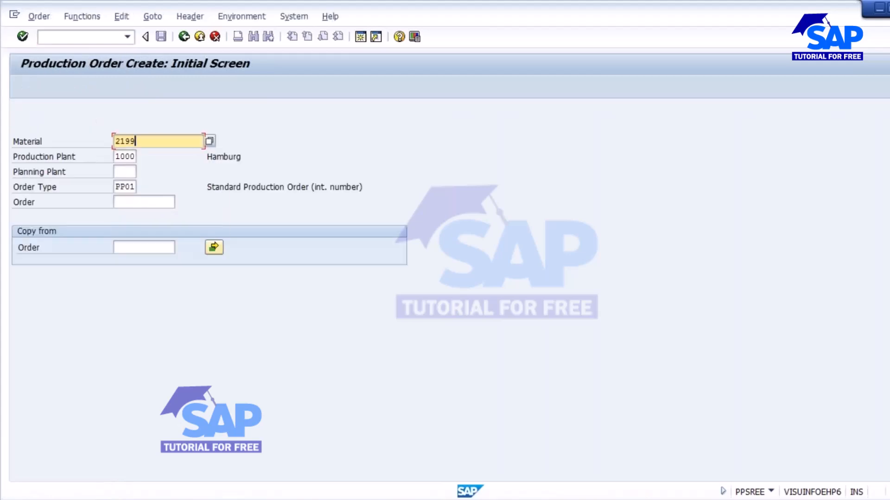
pyautogui.press('Return')
# Set the order's total quantity to 100 PC and its scheduling type to Current date, and run the scheduling
pyautogui.click(106, 216)
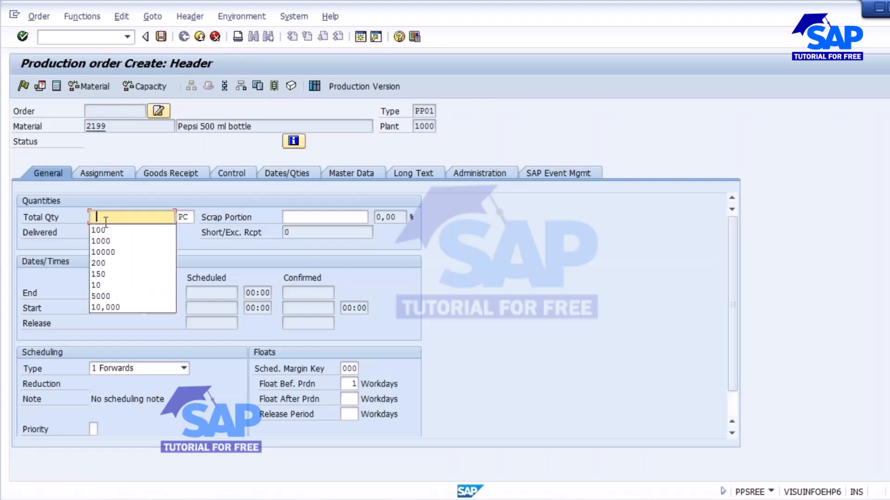
pyautogui.click(98, 231)
pyautogui.click(126, 369)
pyautogui.click(110, 410)
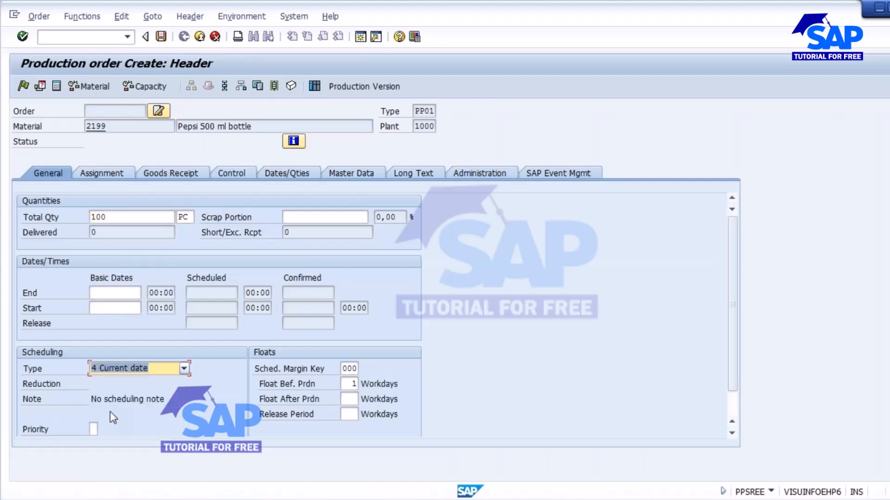
pyautogui.press('Return')
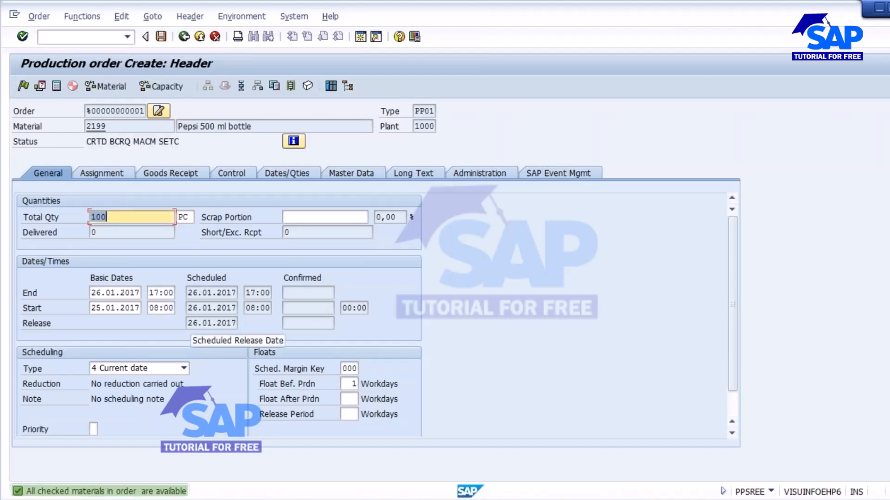
# Create a batch for the order's goods receipt and save the production order
pyautogui.click(170, 173)
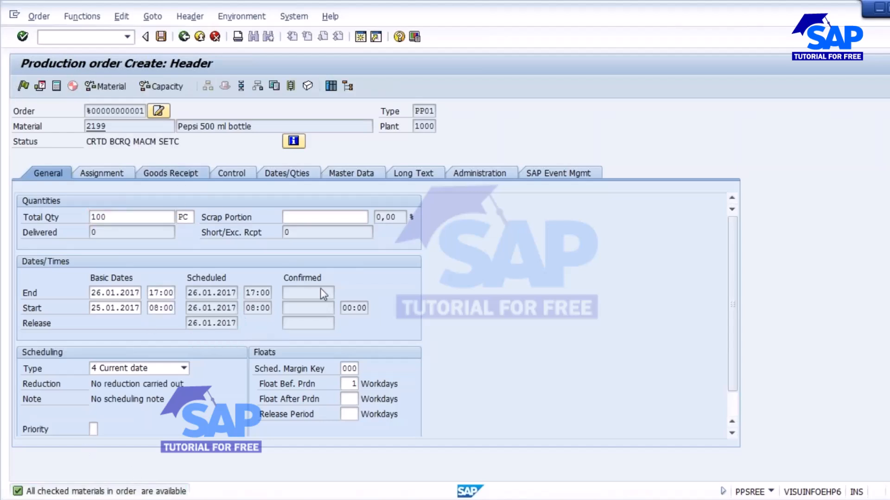
pyautogui.click(385, 353)
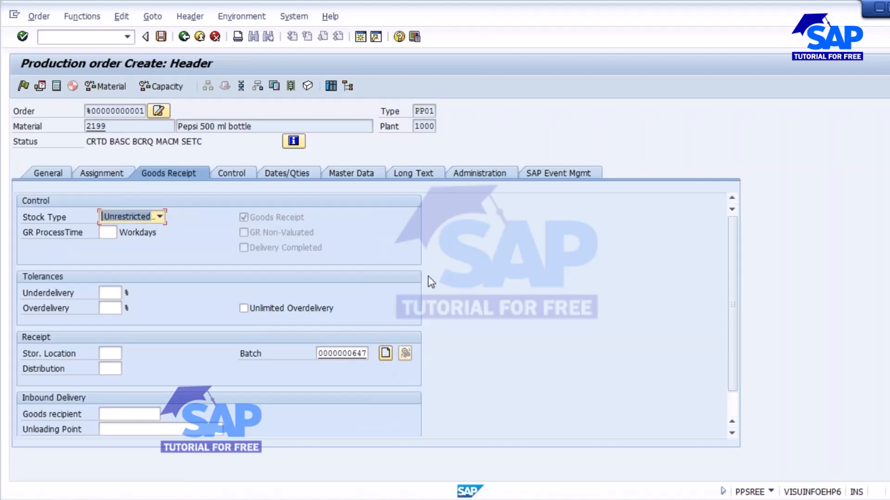
pyautogui.click(161, 37)
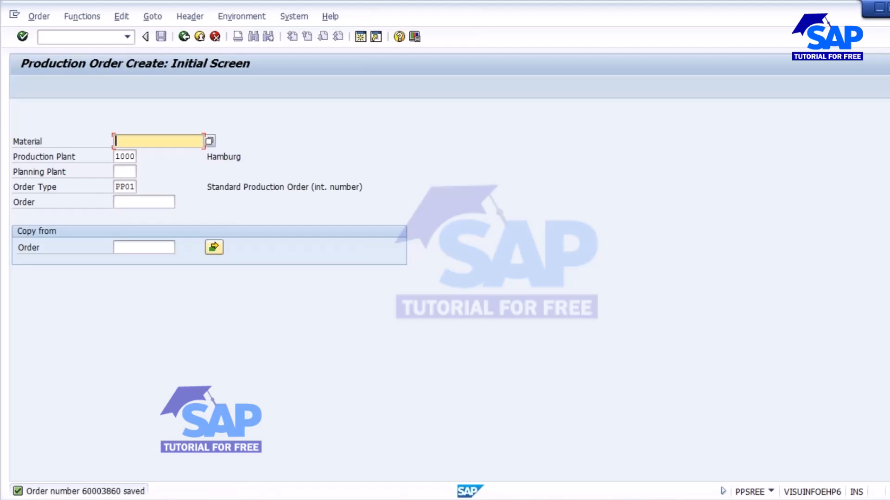
# Open the saved production order in change mode and go to its component overview
pyautogui.click(38, 16)
pyautogui.click(64, 83)
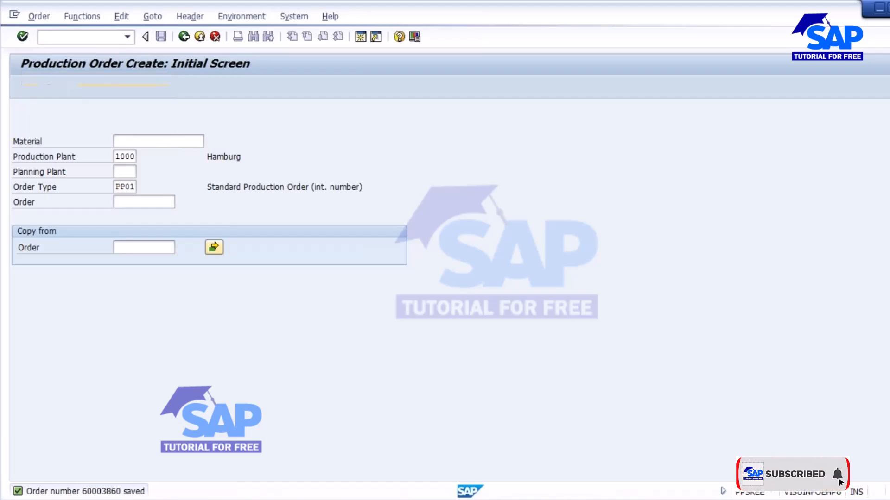
pyautogui.press('Return')
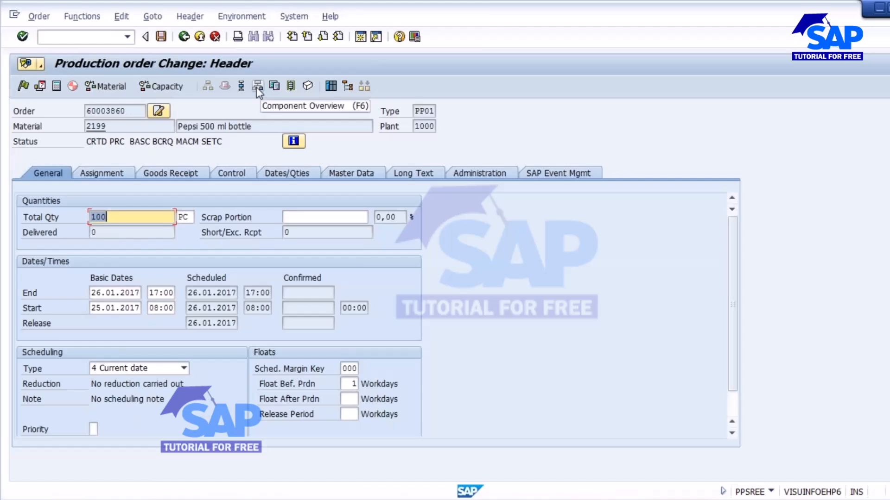
pyautogui.click(258, 87)
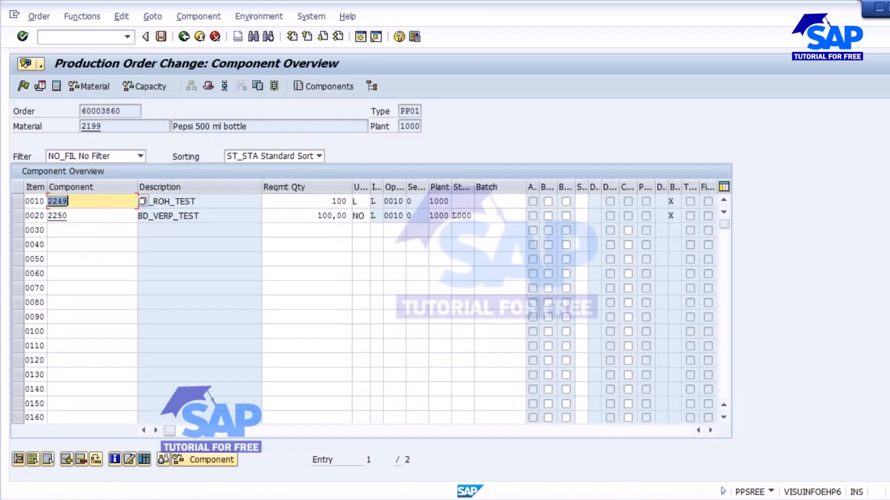
# Assign storage location L000 to component 2249 in the component overview
pyautogui.click(458, 201)
pyautogui.write('L000')
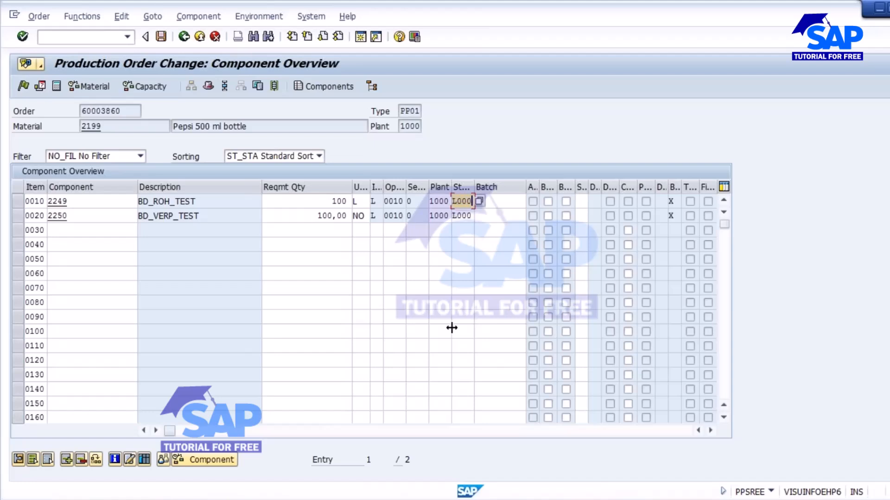
pyautogui.press('Return')
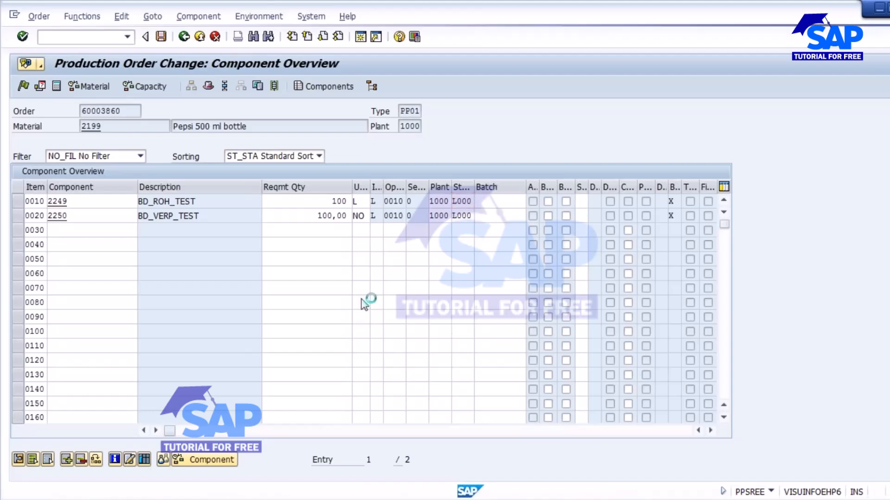
# Check component 2249 against the batch 644 row in the Excel sheet under the FEFO rule, and return to the SAP component overview
pyautogui.click(15, 202)
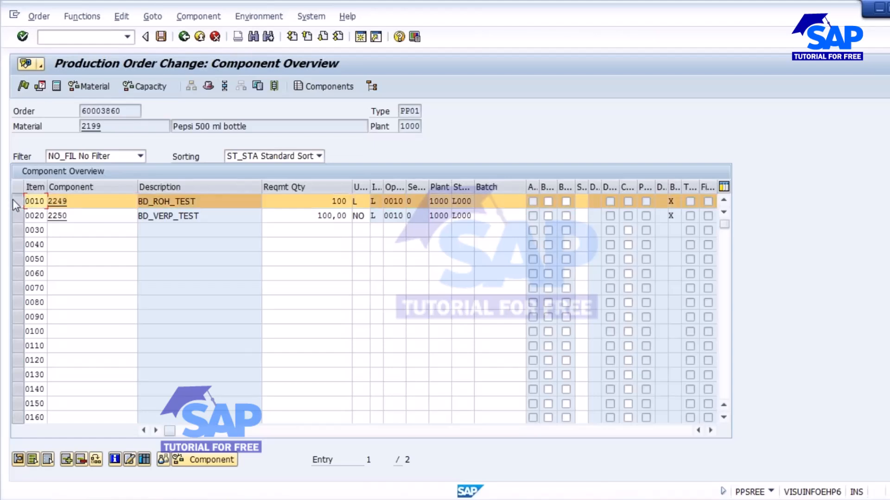
pyautogui.moveTo(76, 204); pyautogui.dragTo(35, 202)
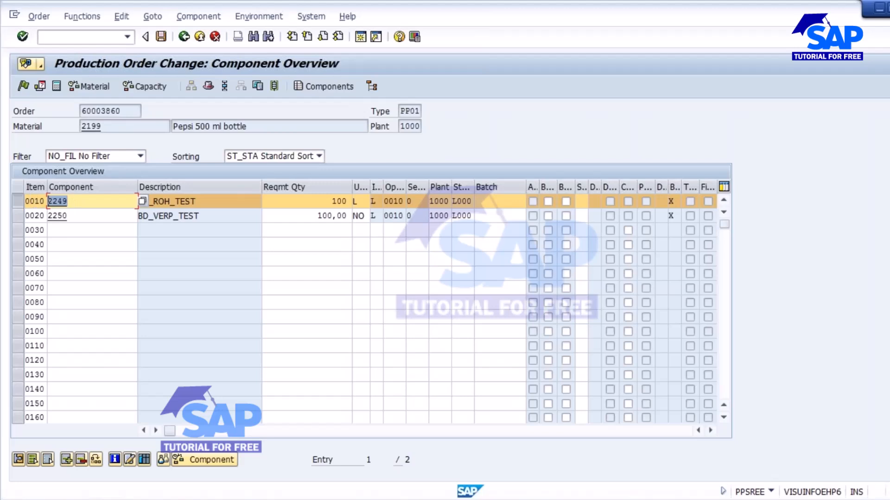
pyautogui.click(454, 498)
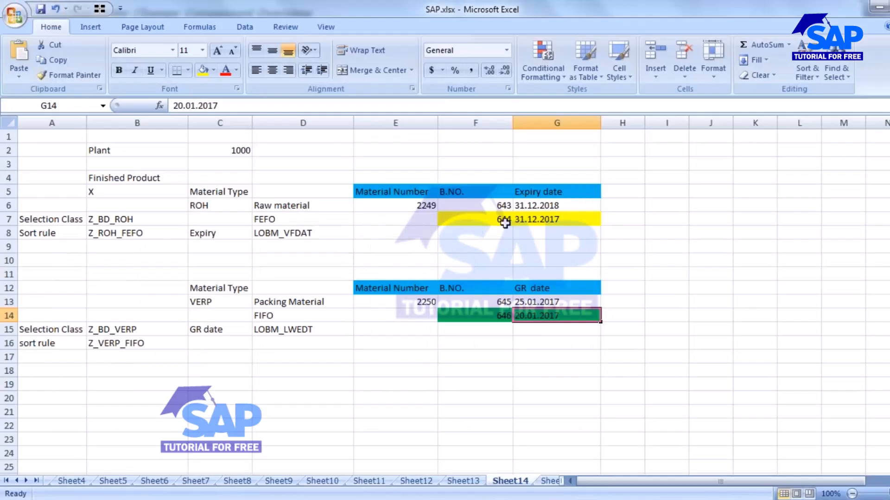
pyautogui.click(471, 220)
pyautogui.moveTo(471, 220); pyautogui.dragTo(533, 218)
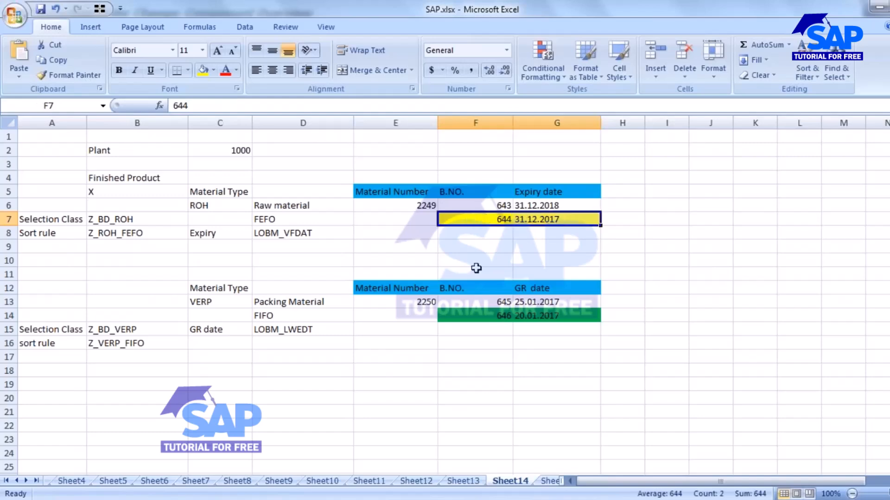
pyautogui.hotkey('alt', 'Tab')
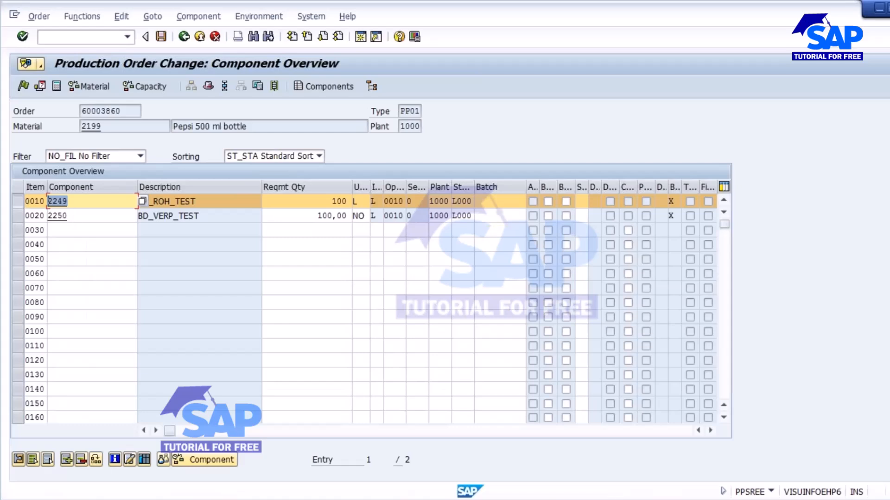
# Run batch determination for component 2249
pyautogui.click(19, 201)
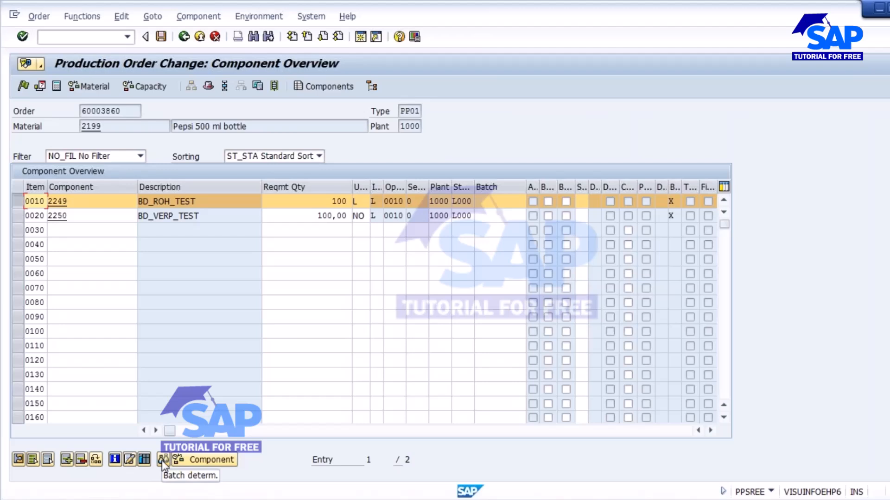
pyautogui.click(164, 459)
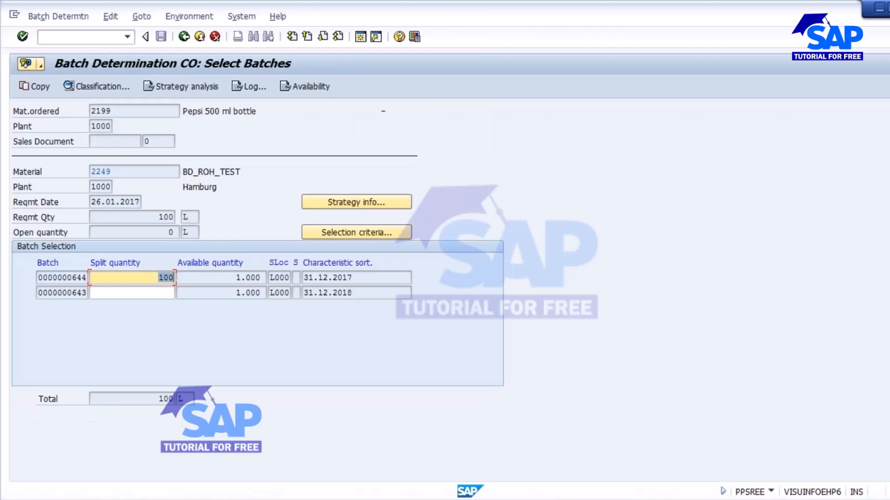
# Review batch 644's split quantity and expiry date for component 2249, and copy the batch selection into the production order
pyautogui.doubleClick(40, 278)
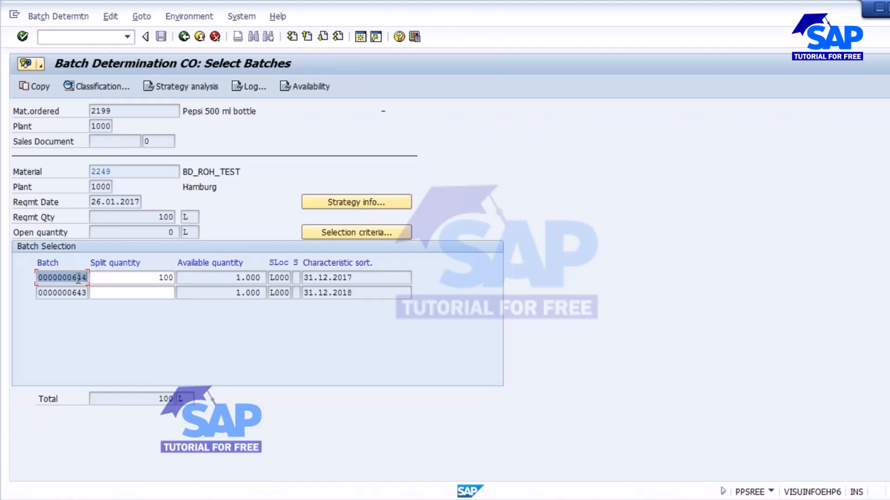
pyautogui.click(356, 278)
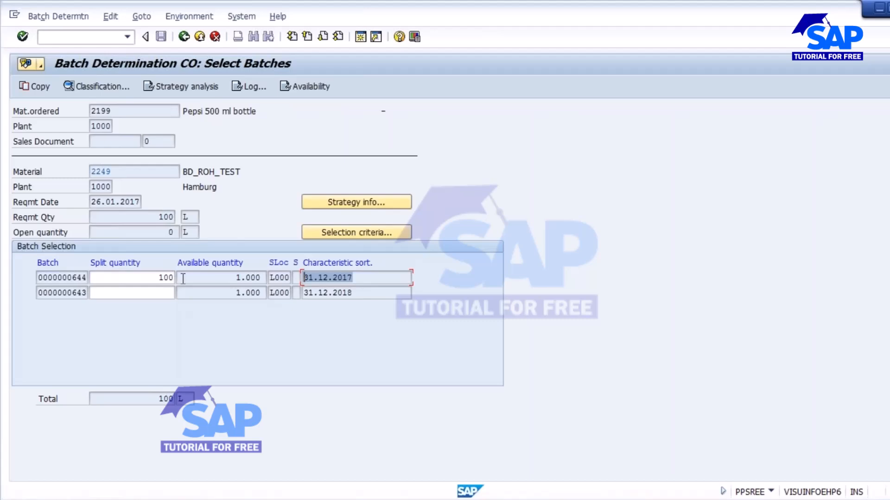
pyautogui.moveTo(38, 279); pyautogui.dragTo(96, 279)
pyautogui.click(157, 279)
pyautogui.moveTo(157, 279); pyautogui.dragTo(193, 286)
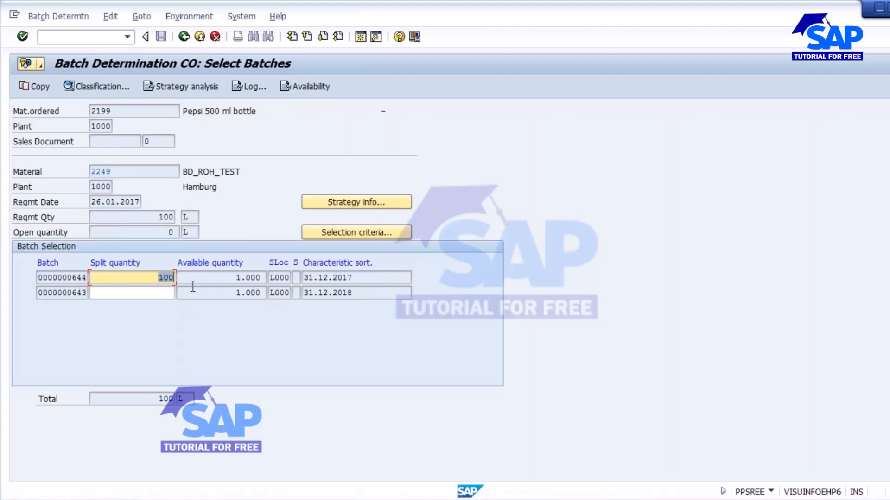
pyautogui.doubleClick(360, 277)
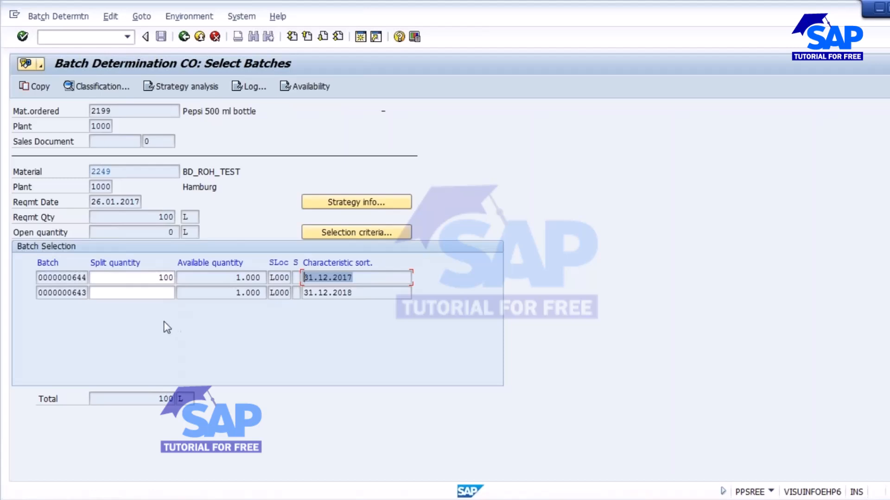
pyautogui.click(37, 86)
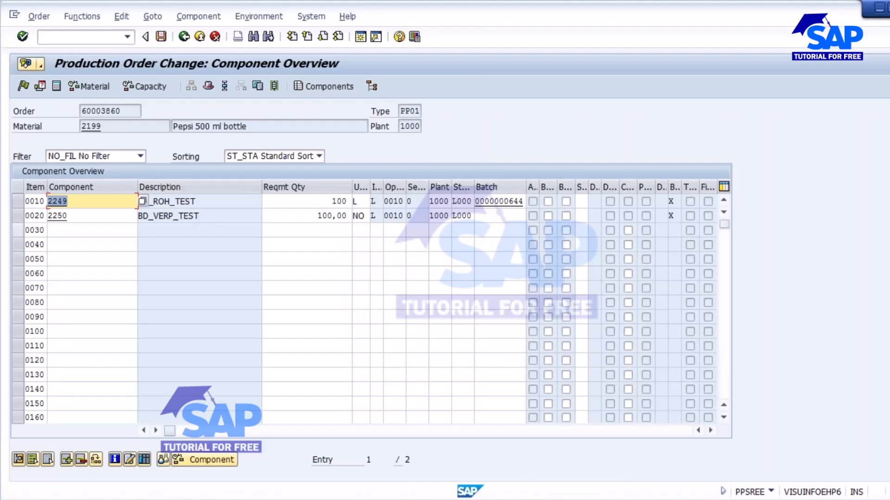
# Select component 2250, check it against the batch 646 row under the FIFO rule in the Excel sheet, and return to SAP
pyautogui.click(17, 216)
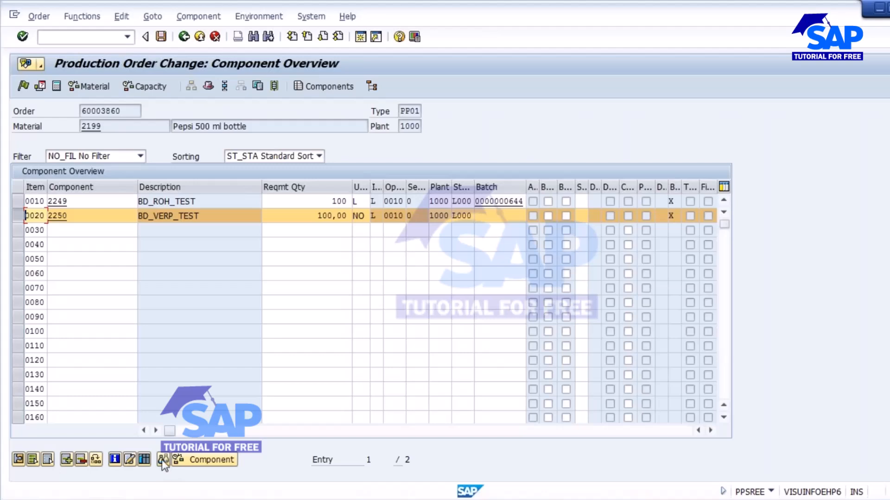
pyautogui.click(74, 216)
pyautogui.doubleClick(73, 216)
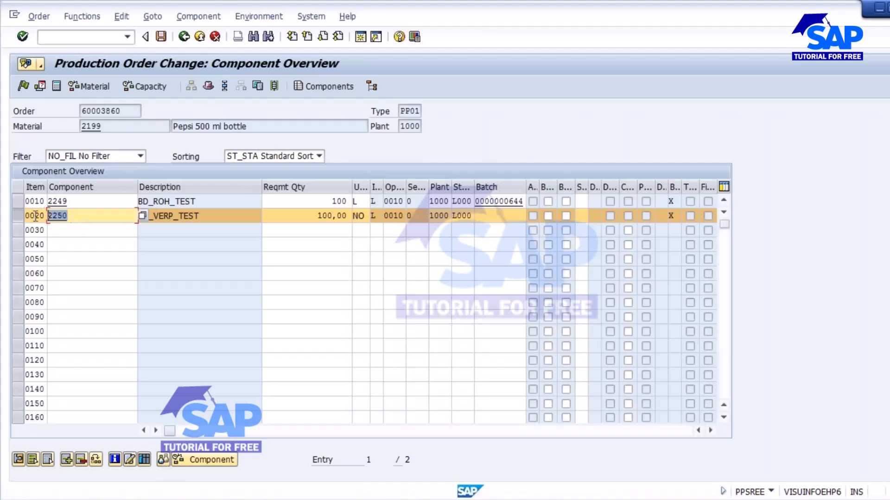
pyautogui.hotkey('alt', 'Tab')
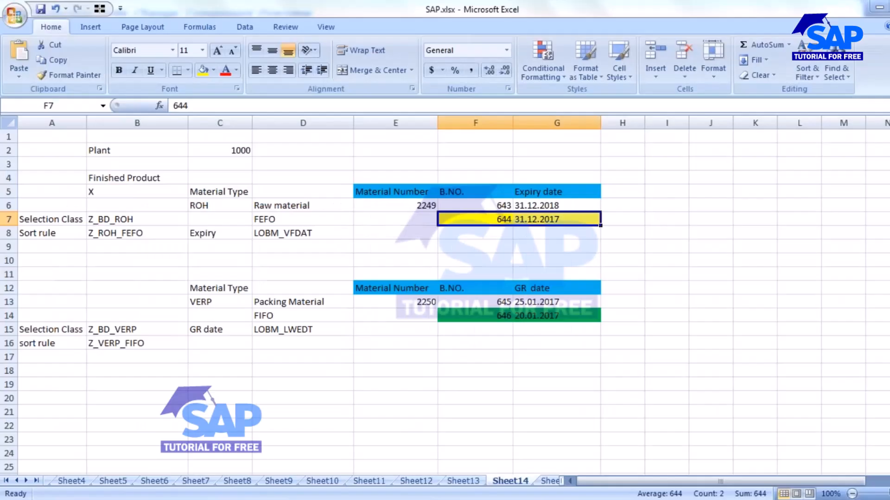
pyautogui.click(492, 318)
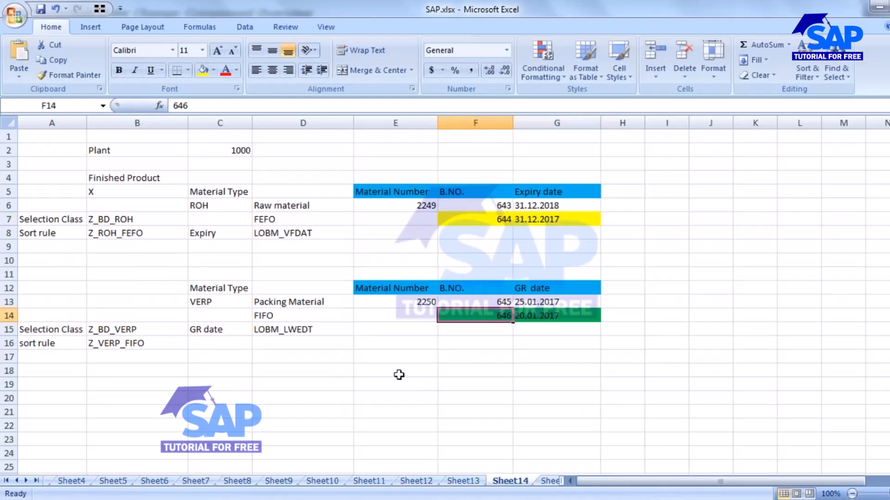
pyautogui.hotkey('alt', 'Tab')
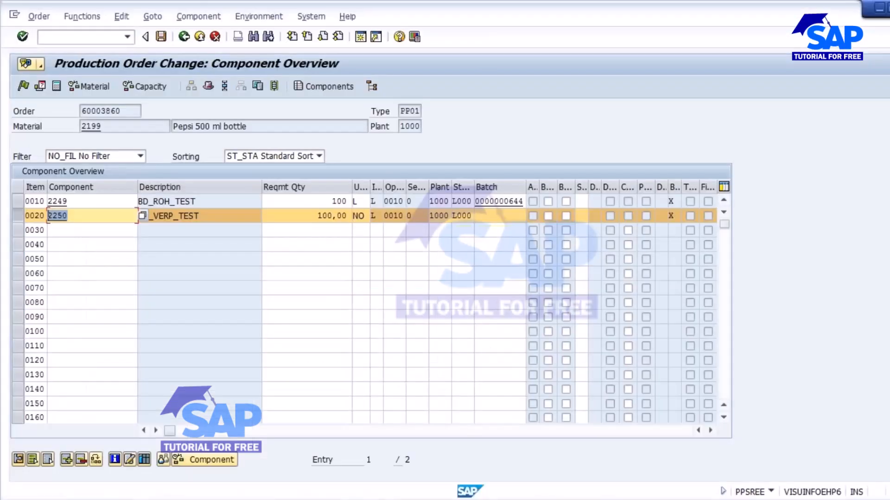
# Run batch determination for component 2250 and copy the selection of batch 646 with split quantity 100 into the order
pyautogui.click(163, 460)
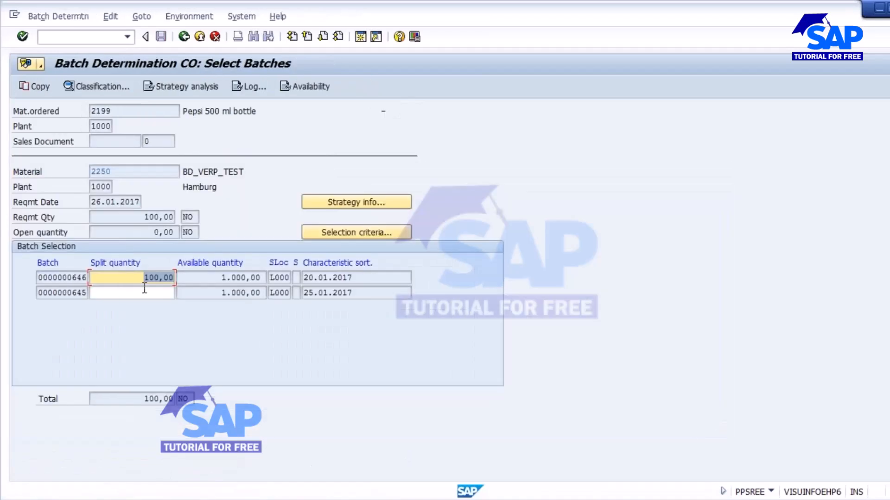
pyautogui.moveTo(40, 278); pyautogui.dragTo(91, 278)
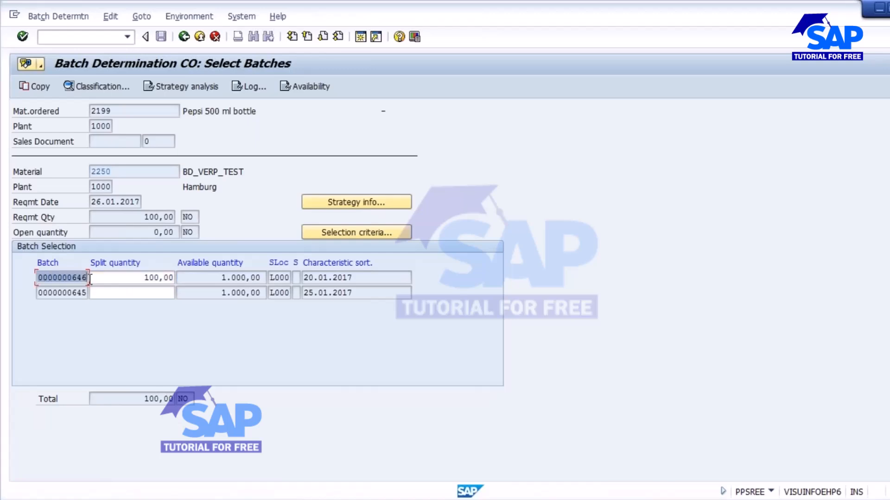
pyautogui.doubleClick(361, 277)
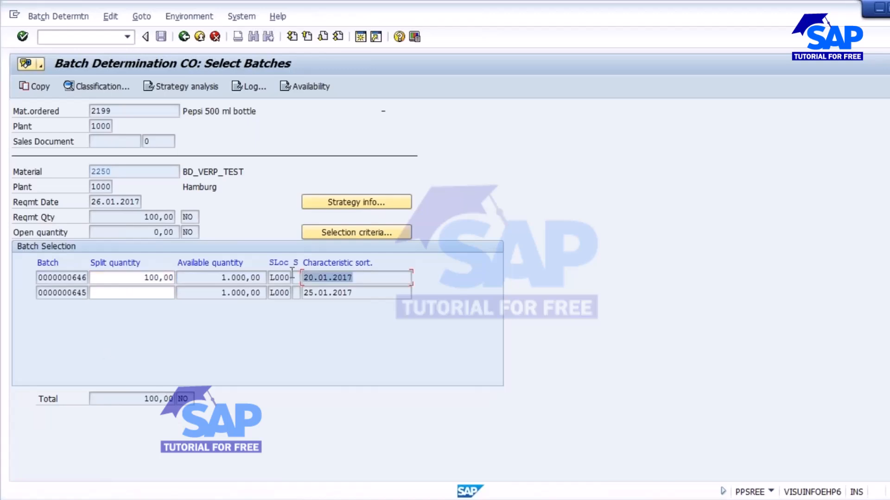
pyautogui.moveTo(361, 277); pyautogui.dragTo(296, 278)
pyautogui.moveTo(373, 280); pyautogui.dragTo(296, 275)
pyautogui.click(40, 87)
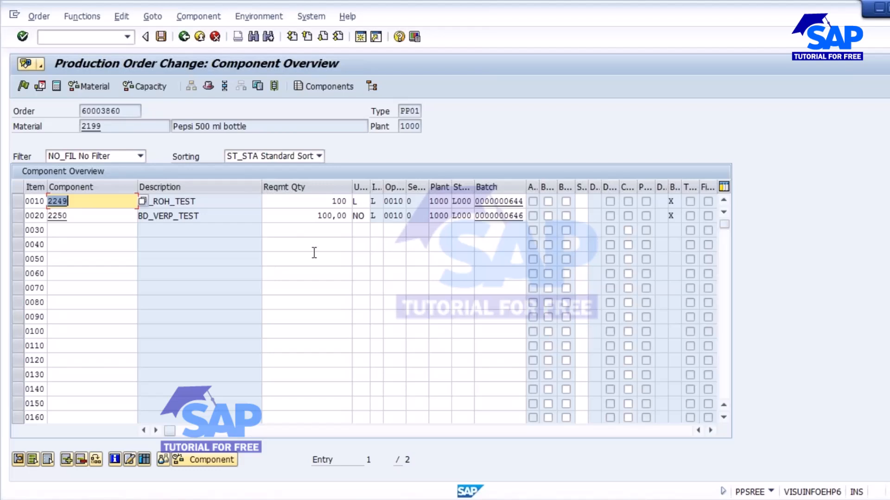
pyautogui.click(510, 200)
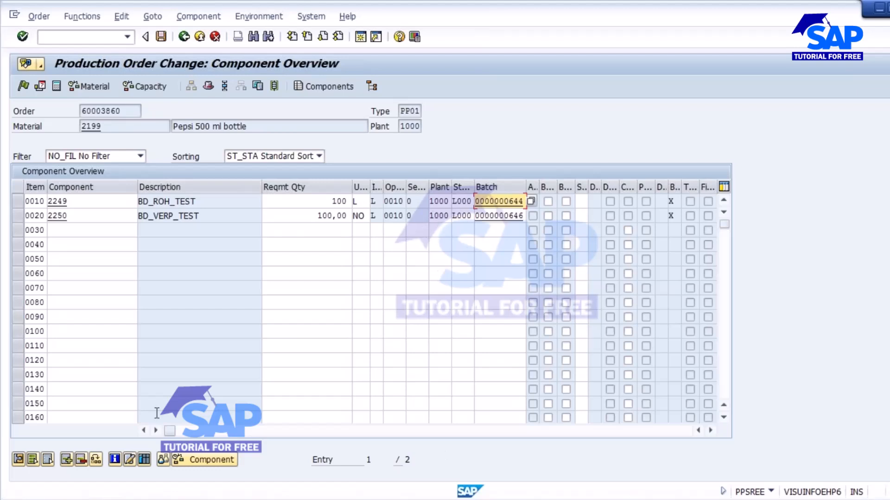
pyautogui.click(19, 200)
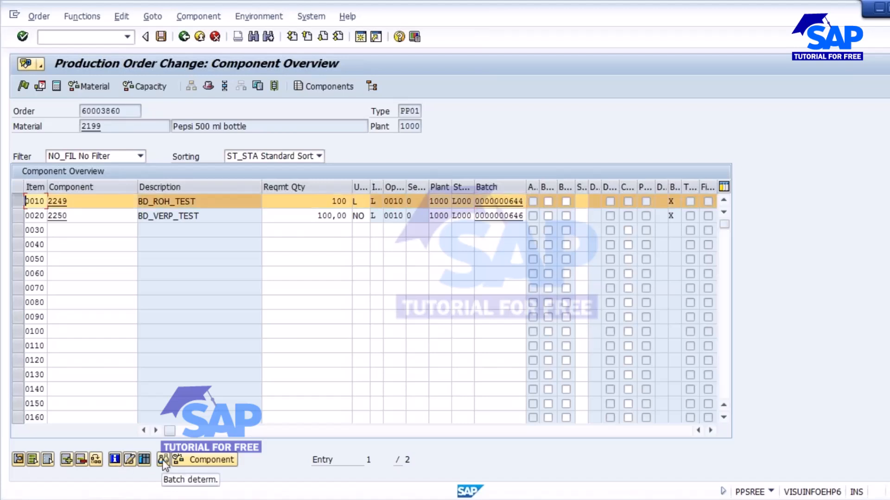
pyautogui.click(19, 200)
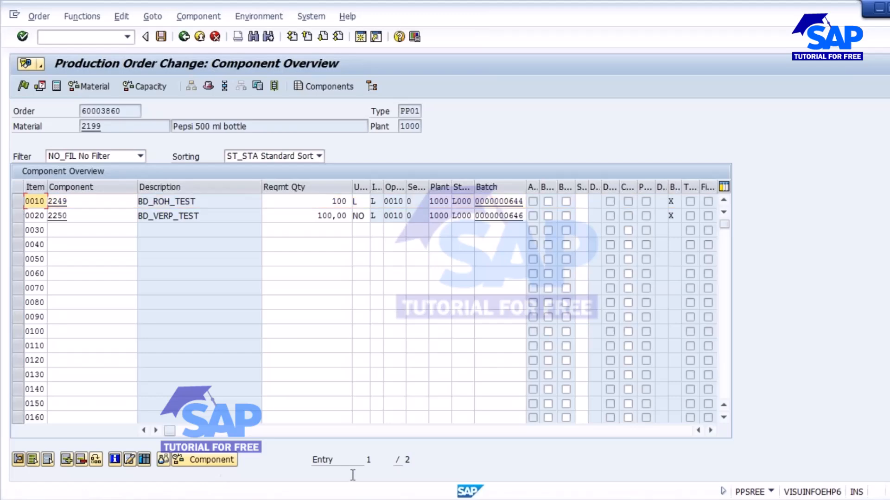
# Switch to the PowerPoint presentation and show the slide "Batch Determination in Production Orders" full screen
pyautogui.click(413, 422)
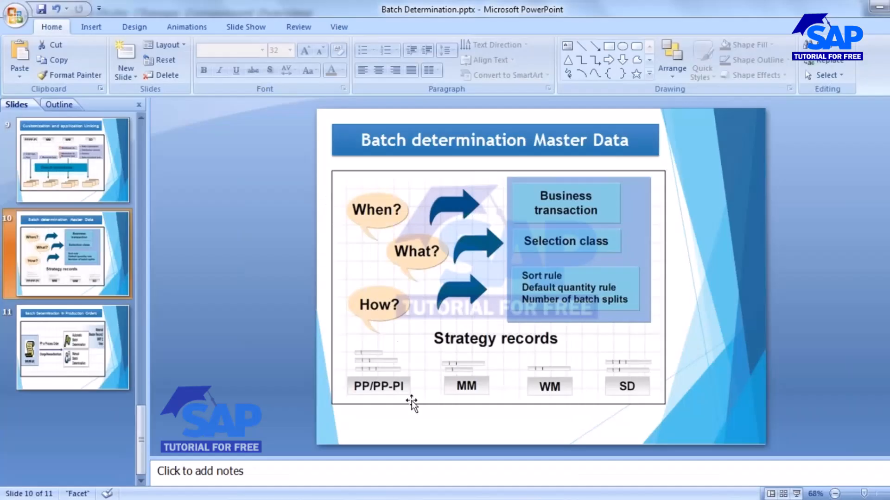
pyautogui.click(17, 329)
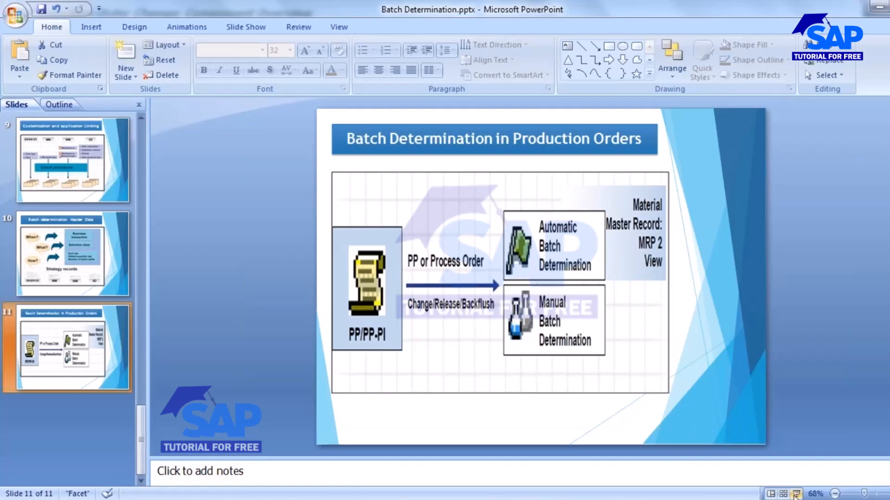
pyautogui.hotkey('shift', 'F5')
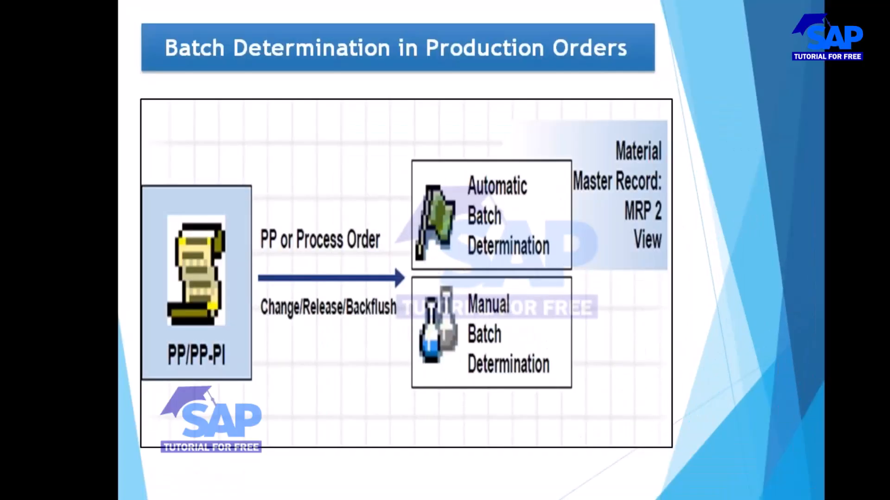
# Mark the MRP 2 view note, the release stage and the automatic and manual batch determination boxes in red pen, and end the slide show
pyautogui.moveTo(607, 119)
pyautogui.mouseDown()
pyautogui.moveTo(578, 194)
pyautogui.moveTo(685, 274)
pyautogui.moveTo(674, 121)
pyautogui.moveTo(605, 119)
pyautogui.mouseUp()
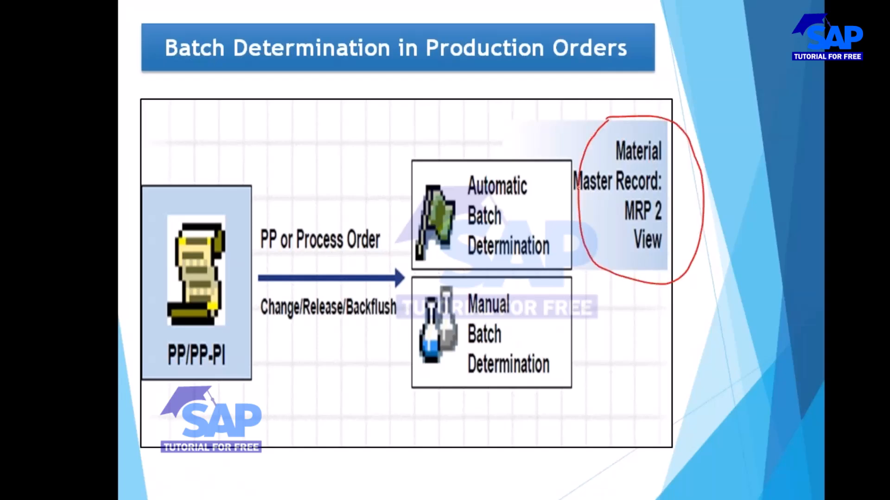
pyautogui.moveTo(470, 148)
pyautogui.mouseDown()
pyautogui.moveTo(392, 208)
pyautogui.moveTo(539, 266)
pyautogui.moveTo(477, 145)
pyautogui.moveTo(449, 145)
pyautogui.mouseUp()
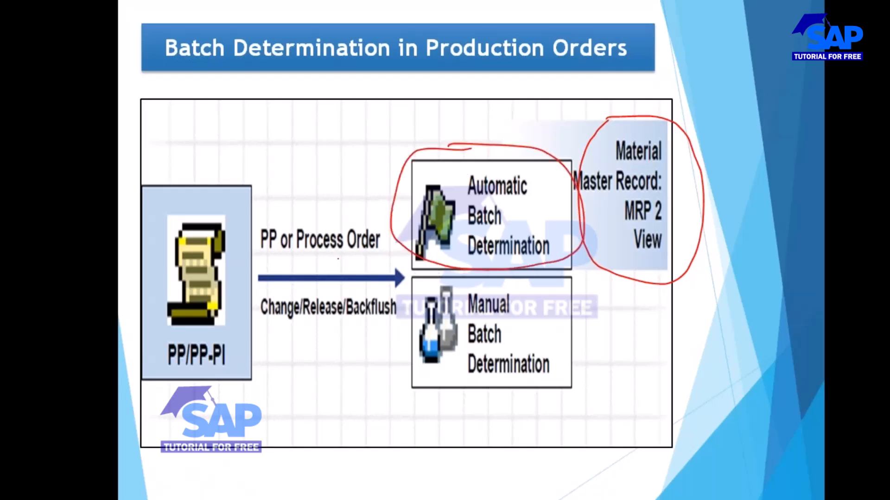
pyautogui.moveTo(318, 306); pyautogui.dragTo(343, 285)
pyautogui.moveTo(406, 276); pyautogui.dragTo(592, 269)
pyautogui.moveTo(454, 271); pyautogui.dragTo(629, 268)
pyautogui.moveTo(505, 280)
pyautogui.mouseDown()
pyautogui.moveTo(599, 362)
pyautogui.moveTo(424, 294)
pyautogui.mouseUp()
pyautogui.moveTo(562, 361); pyautogui.dragTo(644, 328)
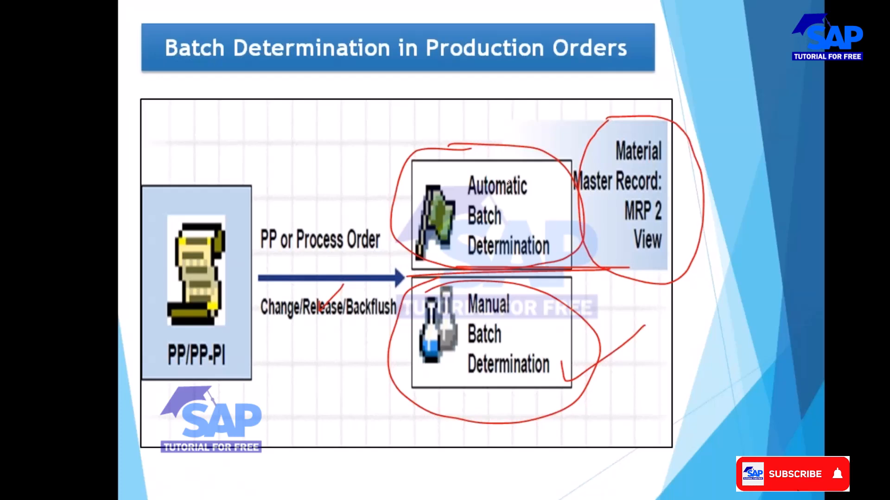
pyautogui.moveTo(415, 153)
pyautogui.mouseDown()
pyautogui.moveTo(452, 268)
pyautogui.moveTo(597, 260)
pyautogui.moveTo(452, 124)
pyautogui.mouseUp()
pyautogui.moveTo(430, 193); pyautogui.dragTo(501, 154)
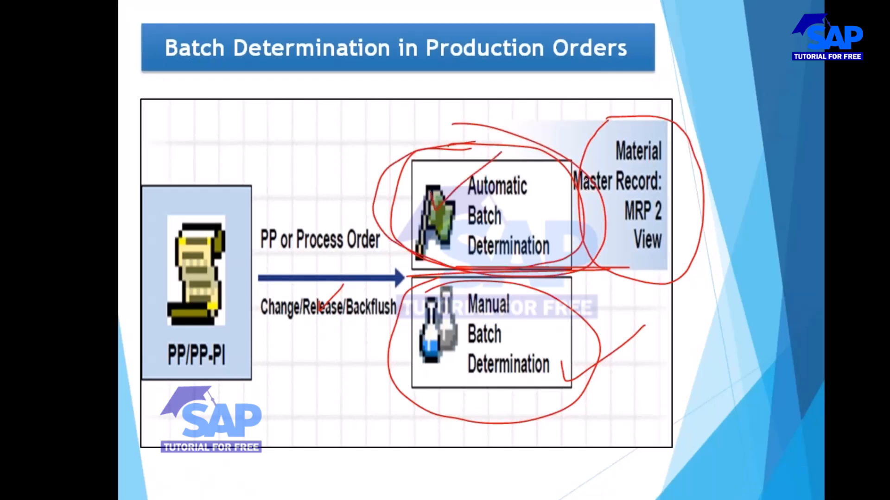
pyautogui.press('e')
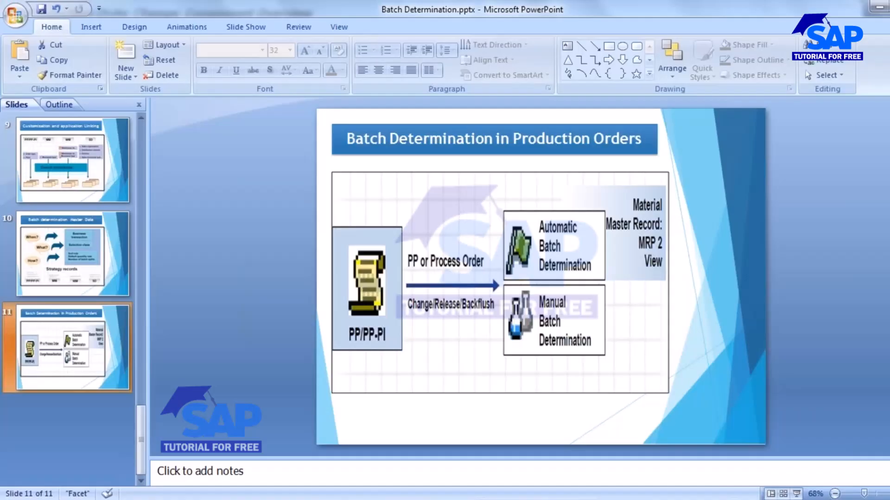
# Switch back to SAP, leave the production order without saving, and open material 2249 for change with transaction MM02
pyautogui.click(335, 499)
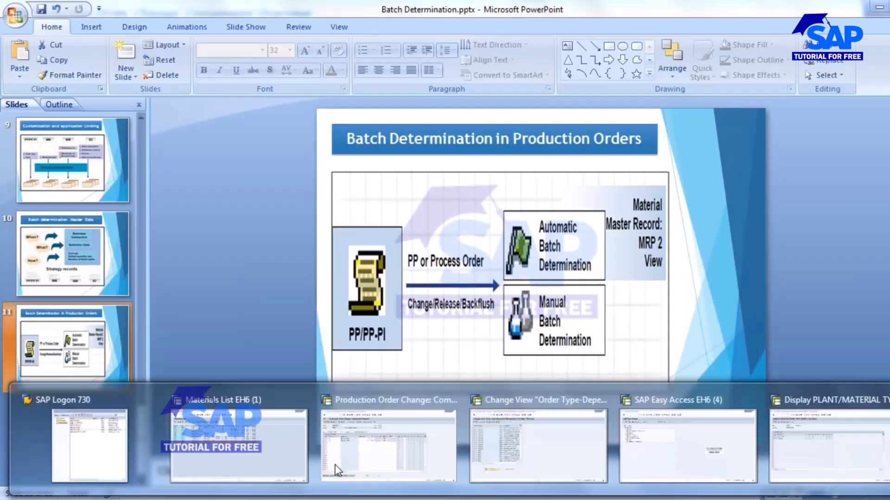
pyautogui.click(391, 443)
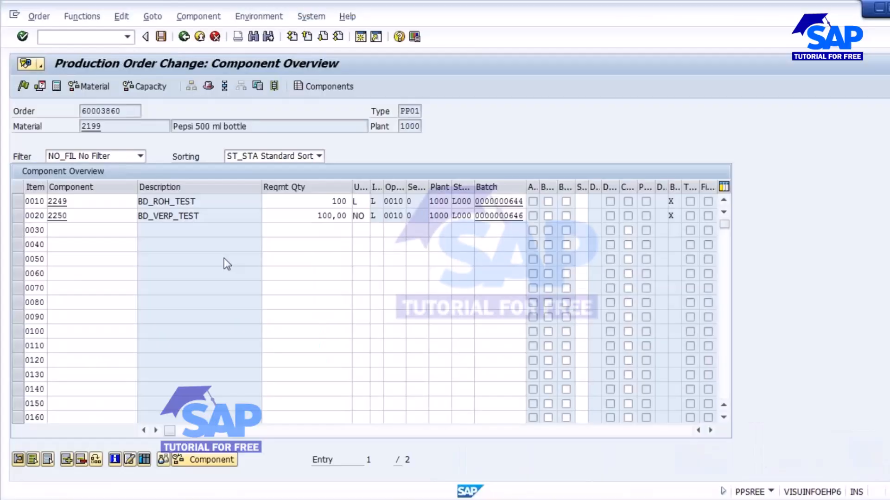
pyautogui.click(62, 38)
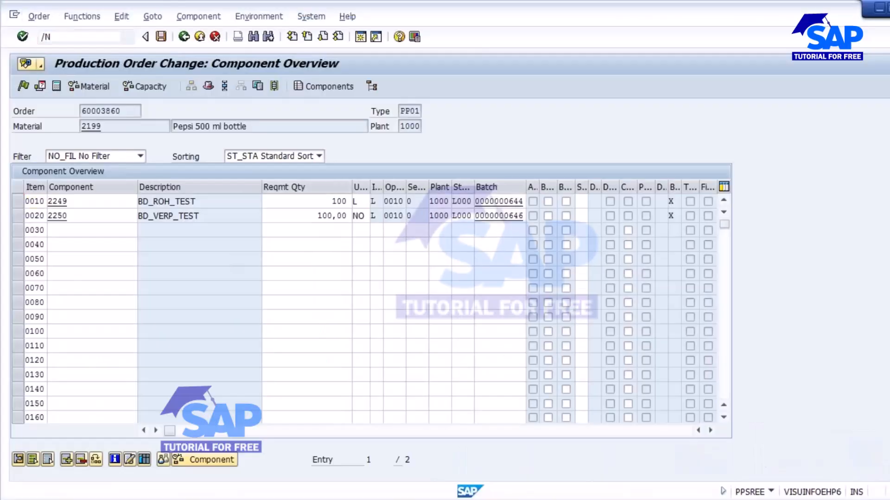
pyautogui.press('Return')
pyautogui.write('MM02')
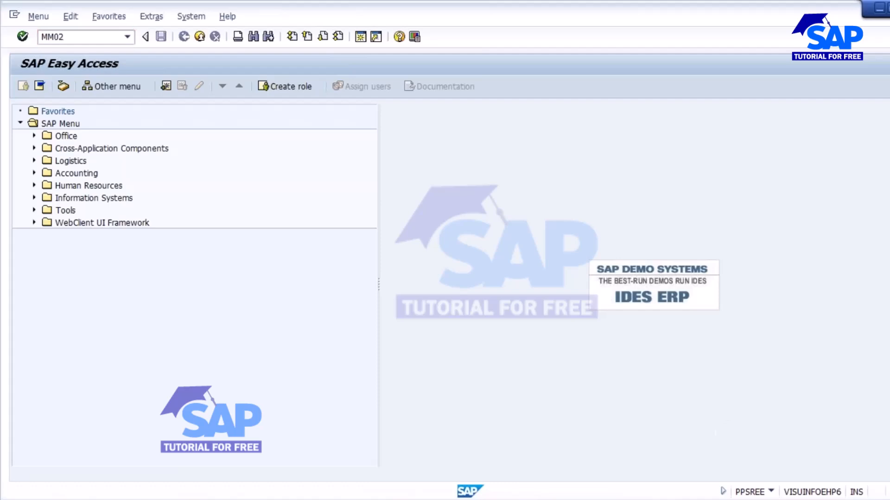
pyautogui.press('Return')
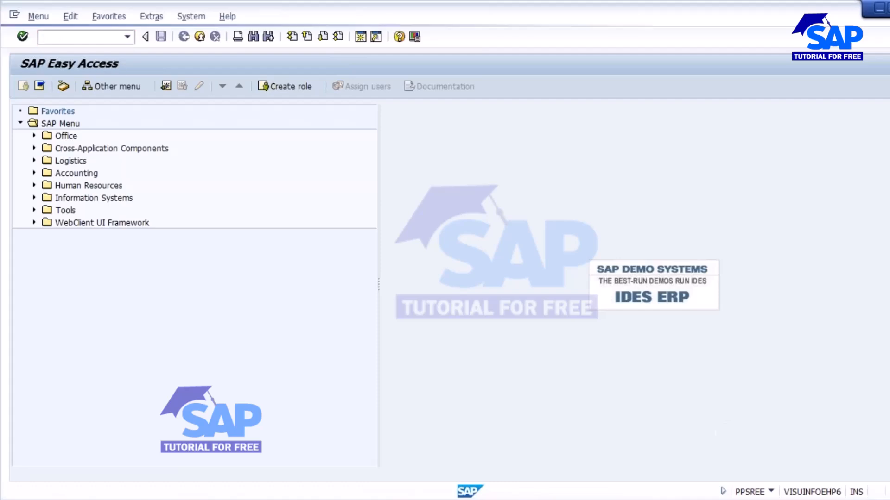
pyautogui.press('Return')
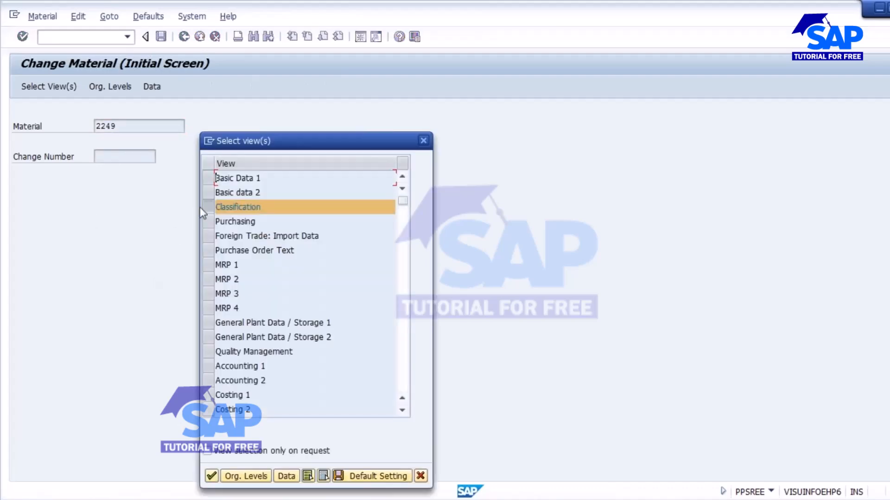
# Open only the MRP 2 view of material 2249 for plant 1000 and go to its Batch entry setting
pyautogui.click(204, 207)
pyautogui.click(214, 279)
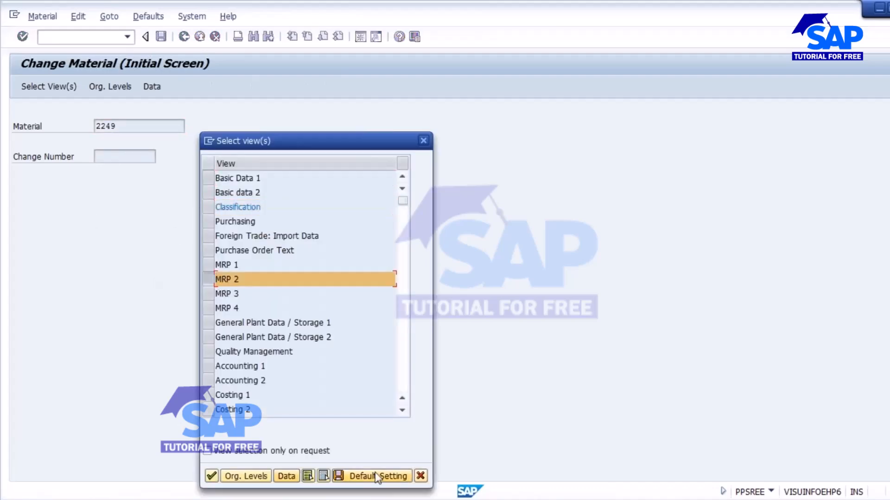
pyautogui.click(211, 476)
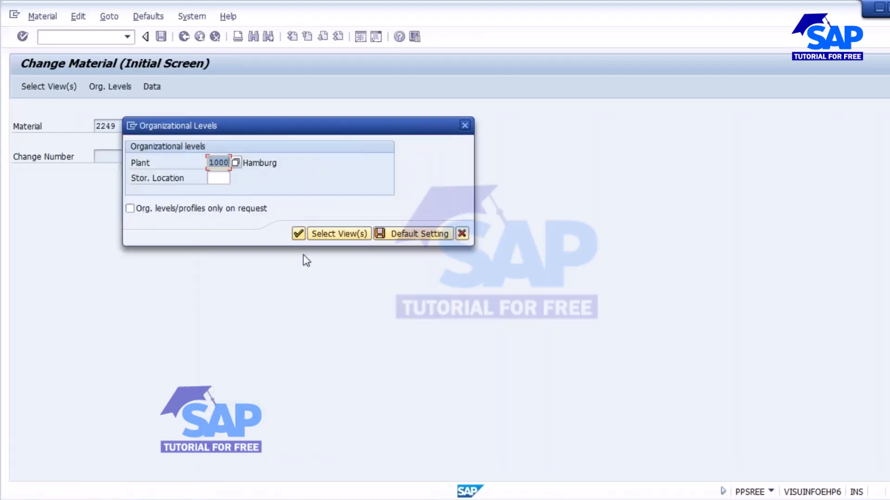
pyautogui.click(298, 235)
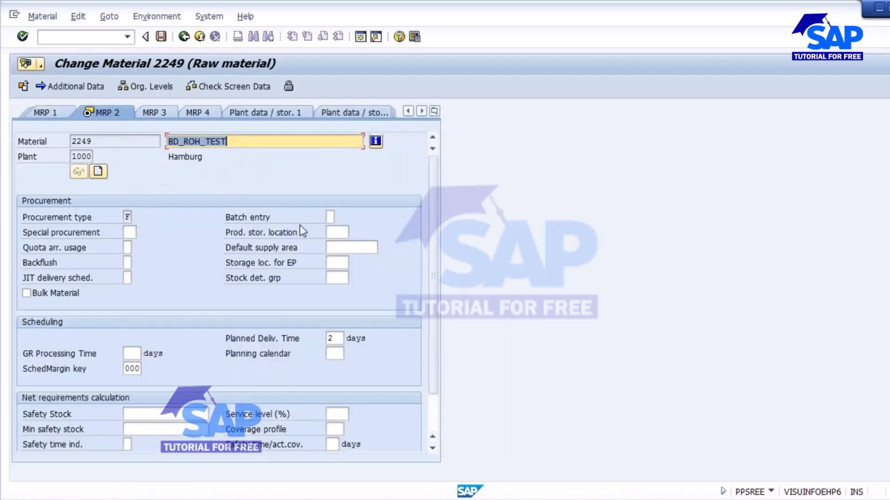
pyautogui.click(254, 218)
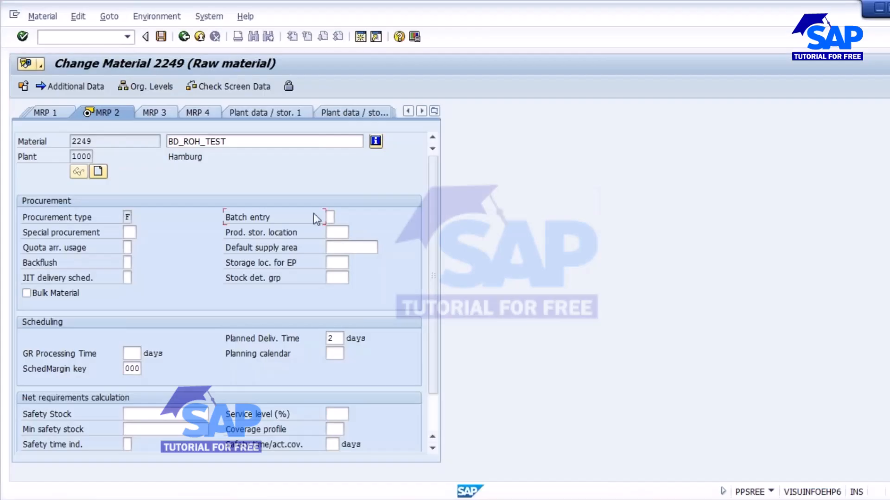
# Set the Batch entry of material 2249 to 3, automatic batch determination upon release of order, and save the material
pyautogui.click(330, 217)
pyautogui.click(341, 218)
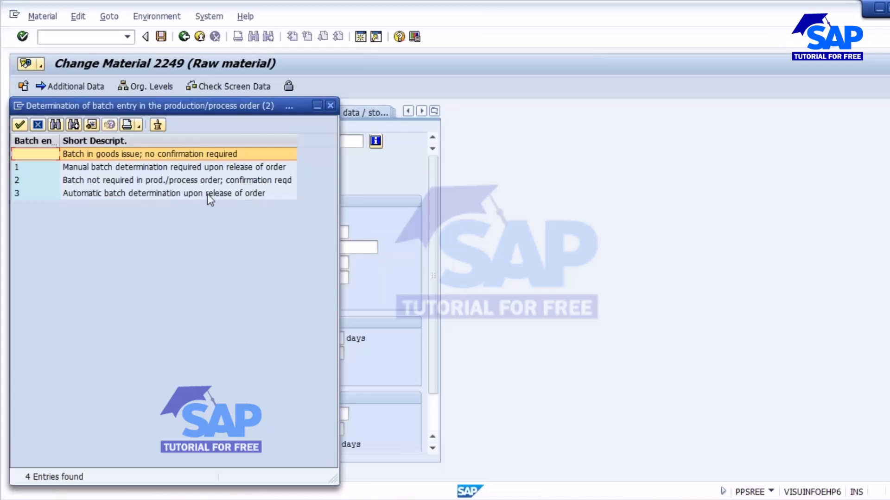
pyautogui.click(131, 193)
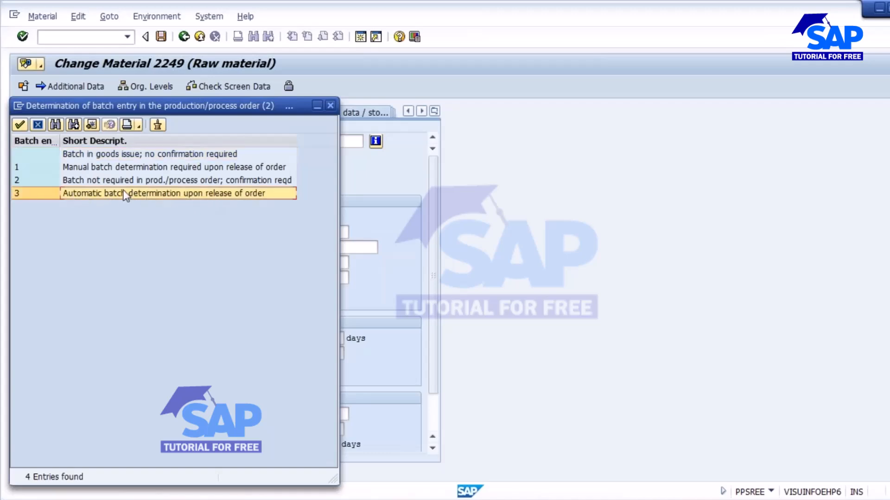
pyautogui.doubleClick(111, 193)
pyautogui.press('Return')
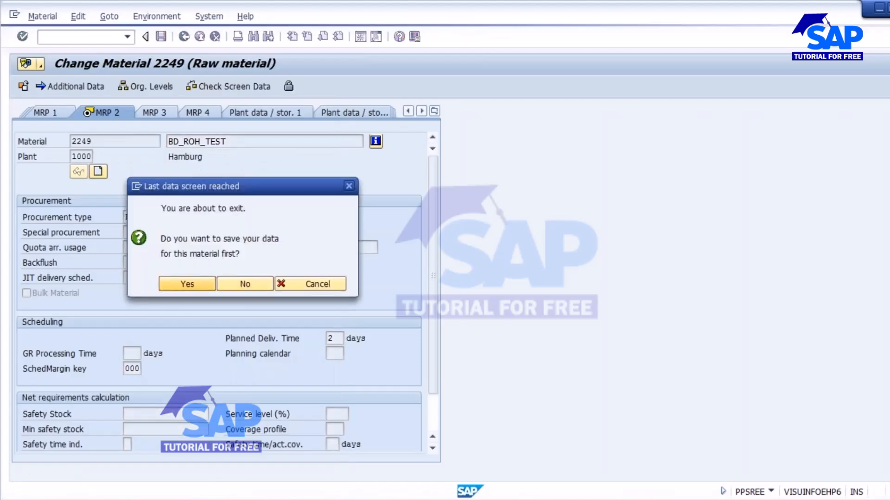
pyautogui.click(180, 284)
# Open the MRP 2 view of material 2250 for change in plant 1000
pyautogui.click(125, 126)
pyautogui.press('BackSpace')
pyautogui.press('BackSpace')
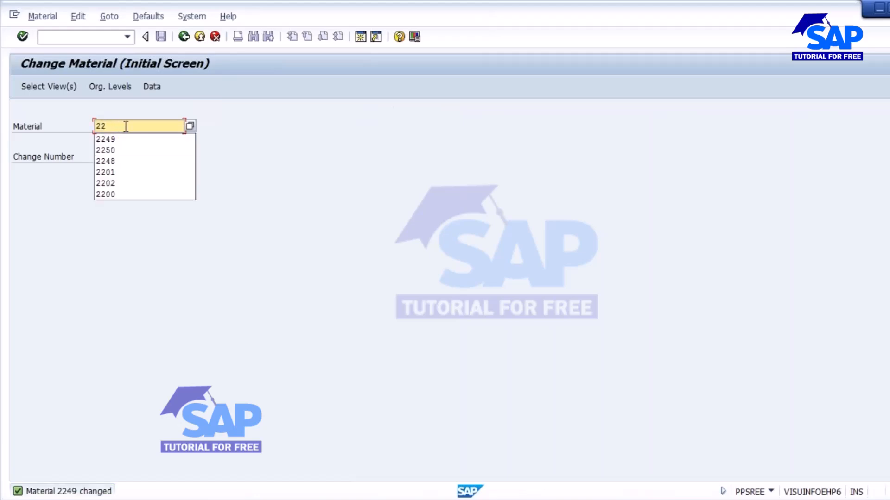
pyautogui.write('50')
pyautogui.press('Return')
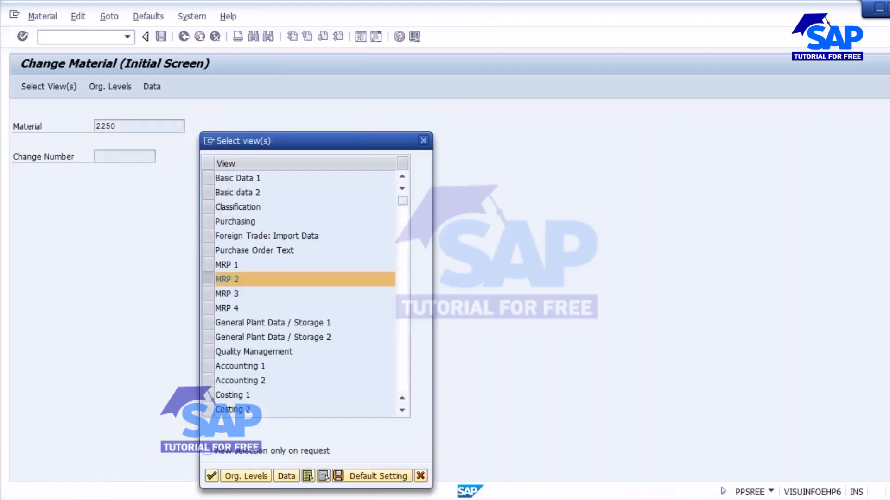
pyautogui.press('Return')
pyautogui.press('Return')
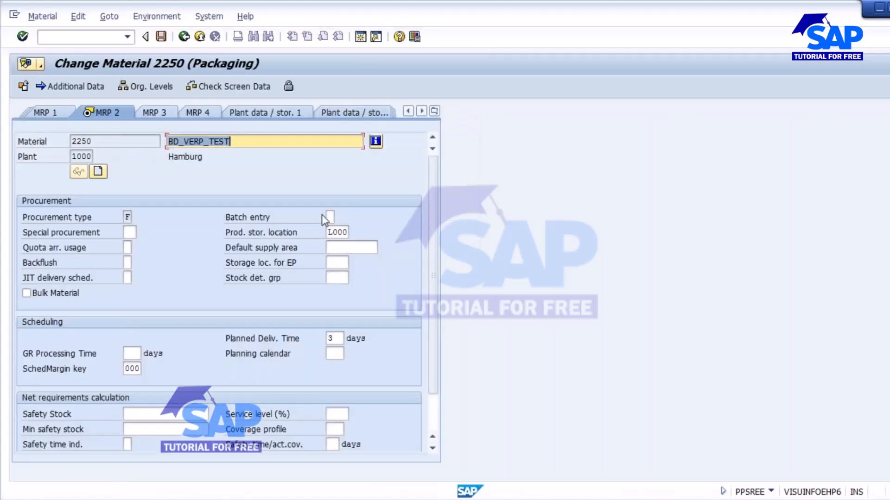
# Set the Batch entry of material 2250 to 3 and save the material
pyautogui.click(329, 216)
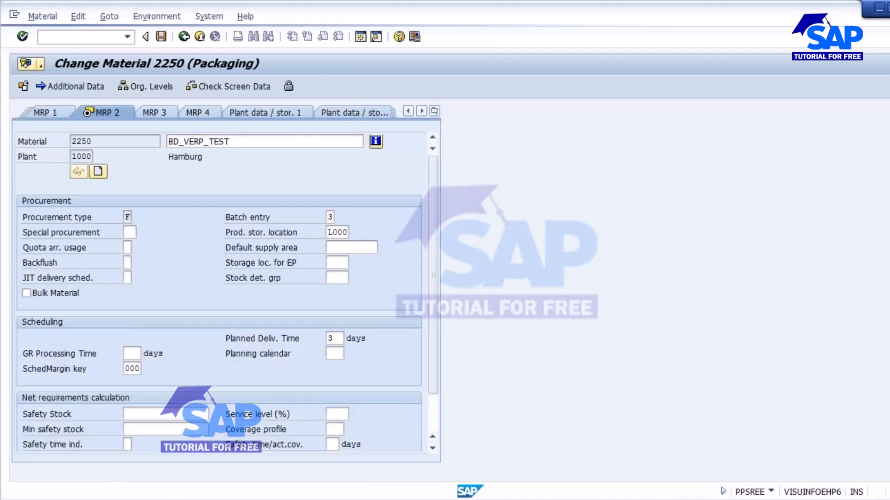
pyautogui.press('Return')
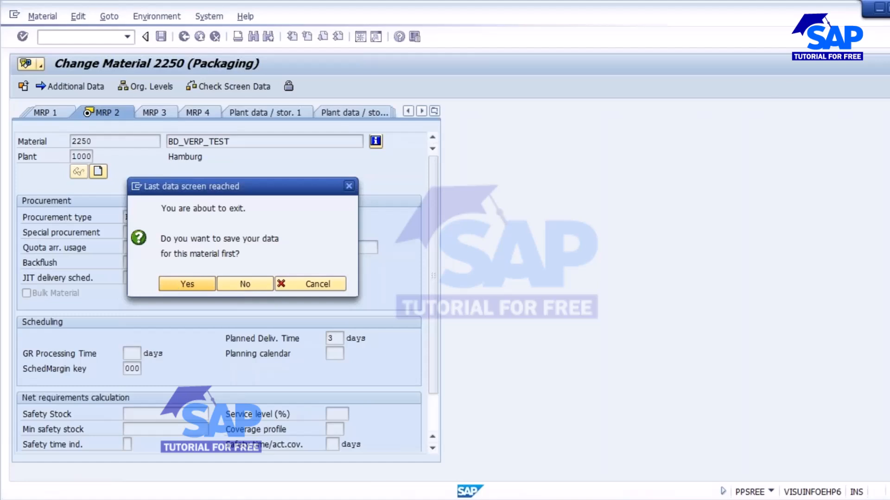
pyautogui.click(175, 285)
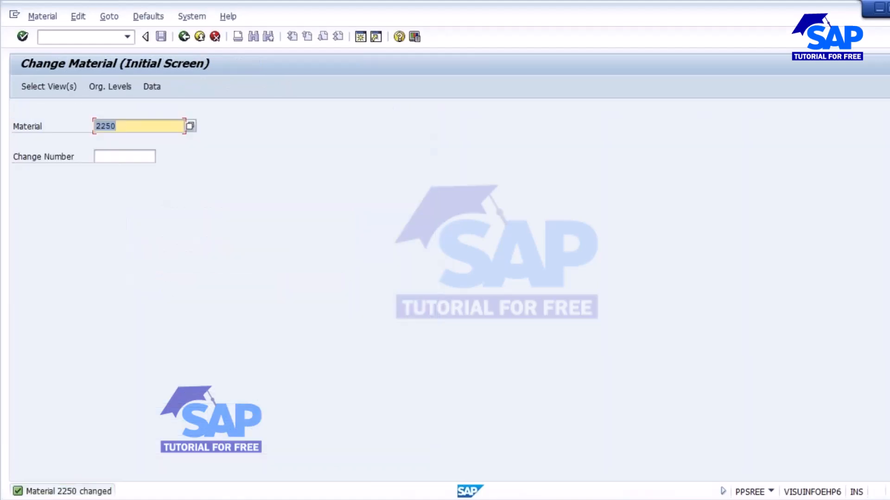
# Try to open material 2219 for change
pyautogui.click(130, 126)
pyautogui.press('BackSpace')
pyautogui.press('BackSpace')
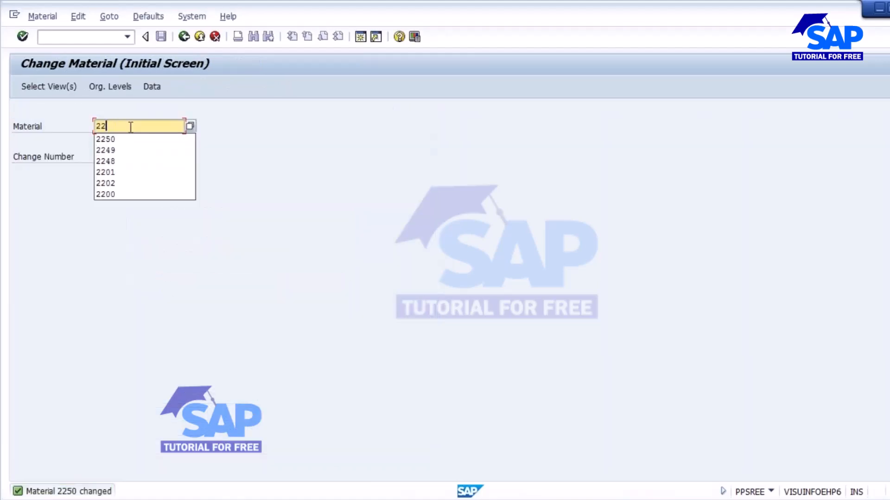
pyautogui.write('19')
pyautogui.press('Return')
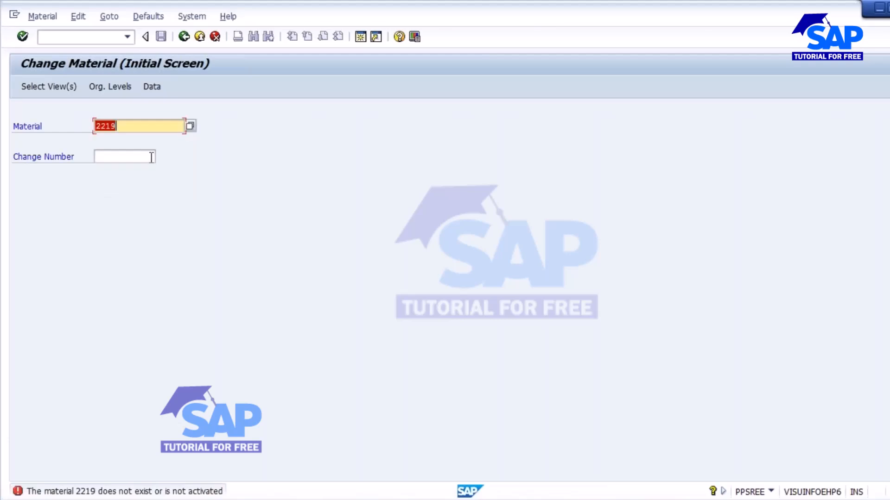
# Check the finished product's number in the materials list and open the MRP 2 view of material 2199 for plant 1000
pyautogui.click(229, 474)
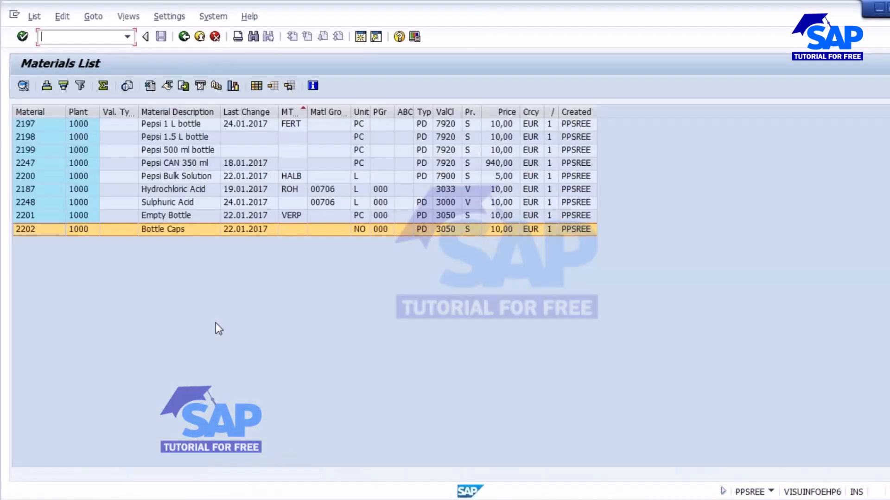
pyautogui.hotkey('alt', 'Tab')
pyautogui.write('21')
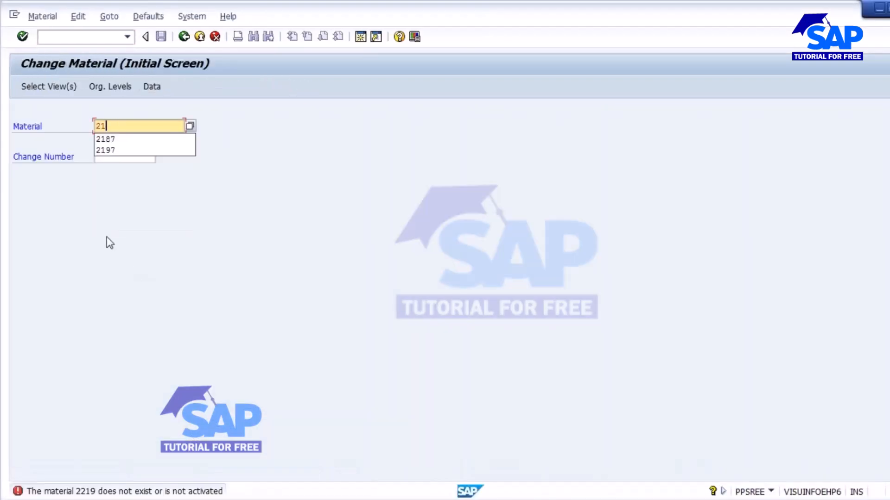
pyautogui.write('99')
pyautogui.press('Return')
pyautogui.press('Return')
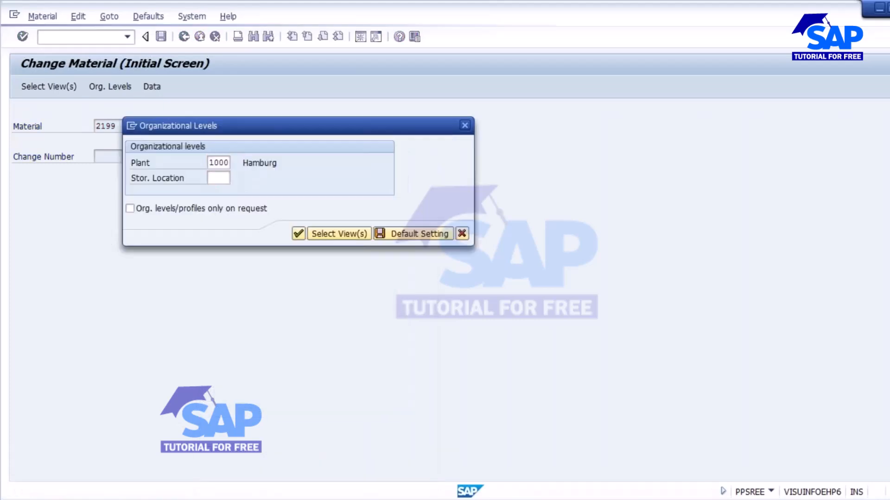
pyautogui.press('Return')
# Maintain the Batch entry setting of material 2199 and save the material
pyautogui.click(329, 217)
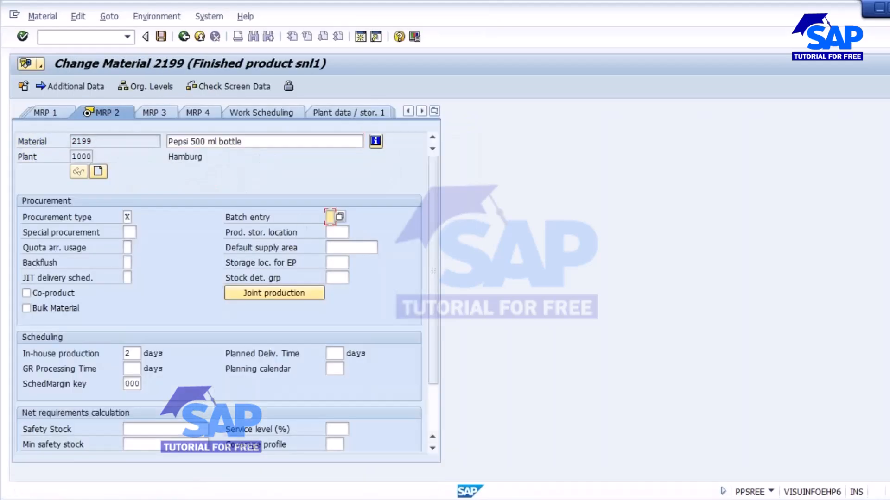
pyautogui.press('Return')
pyautogui.click(187, 283)
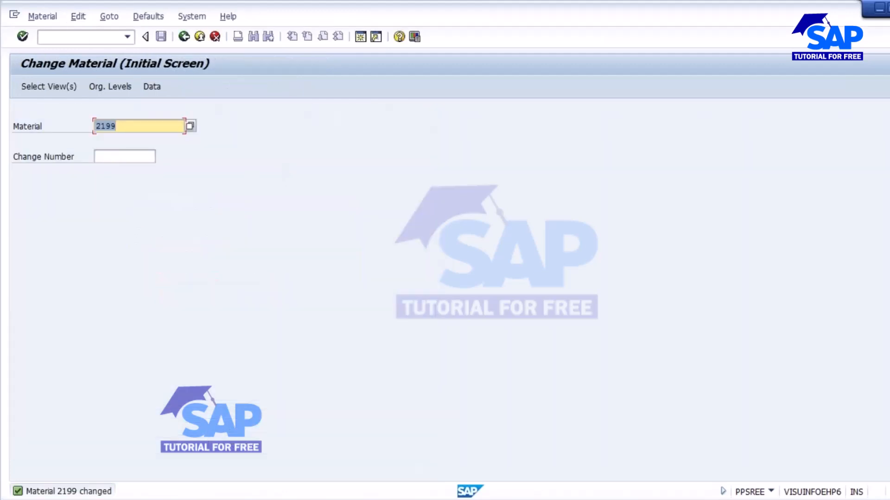
# Start creating a production order for material 2199 in plant 1000 with order type PP01
pyautogui.click(84, 38)
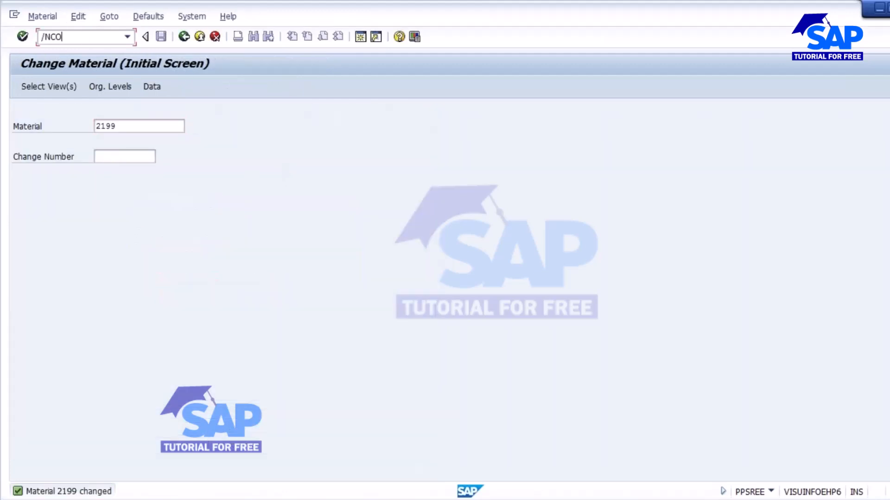
pyautogui.press('Return')
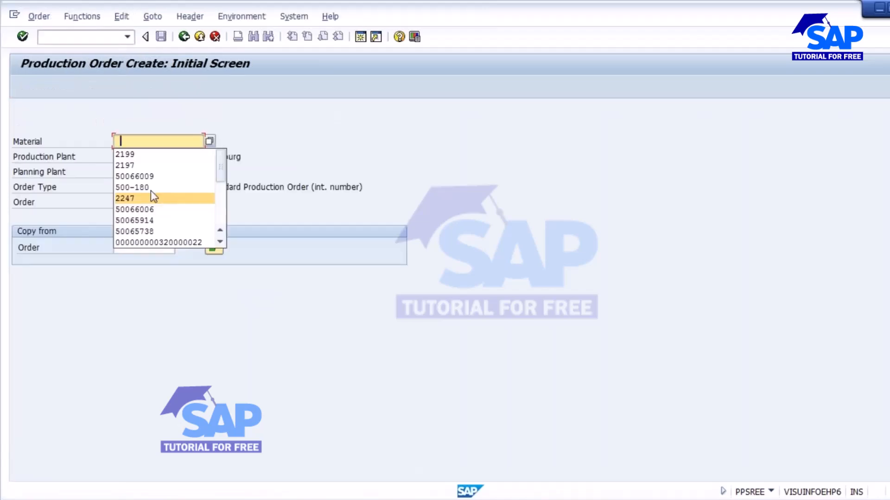
pyautogui.click(141, 156)
pyautogui.press('Return')
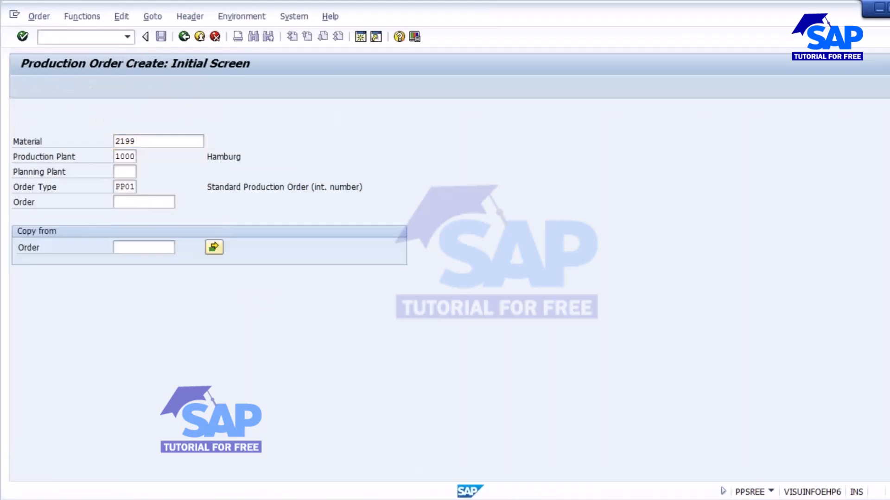
# Set the order's total quantity to 100 PC and its scheduling type to Current date
pyautogui.write('100')
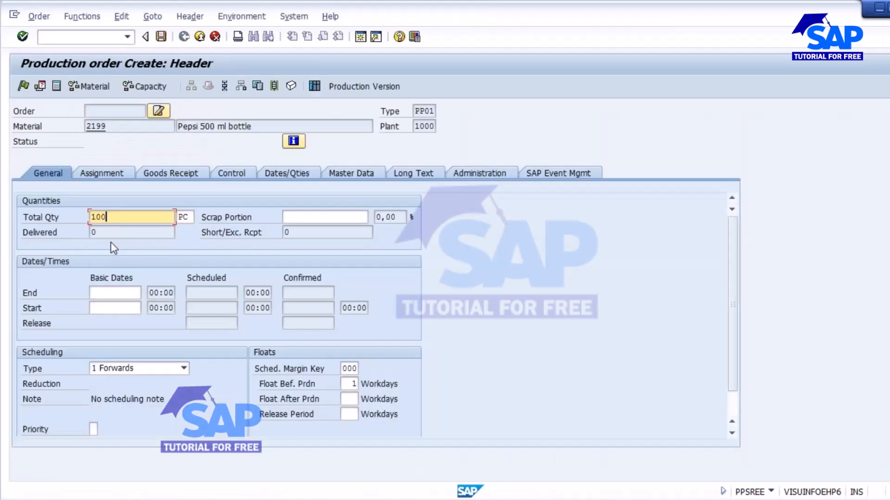
pyautogui.click(129, 368)
pyautogui.click(106, 413)
pyautogui.press('Return')
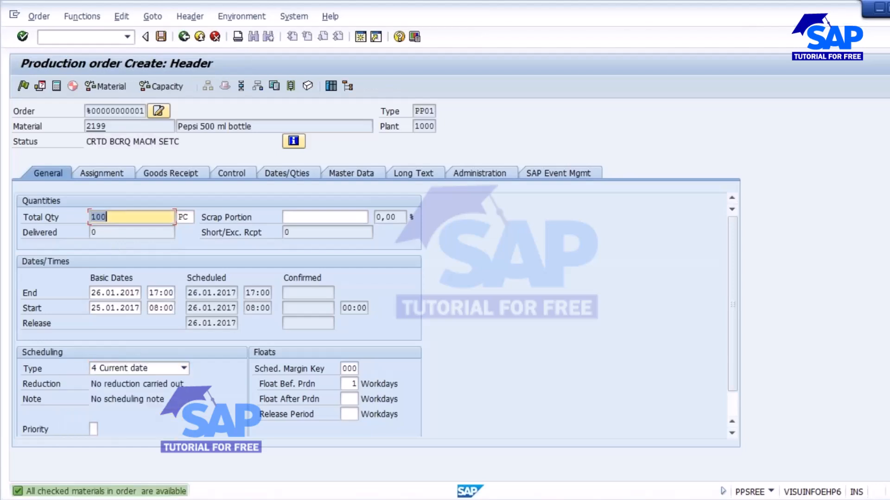
# Create a batch for the order's goods receipt and save the production order
pyautogui.click(170, 173)
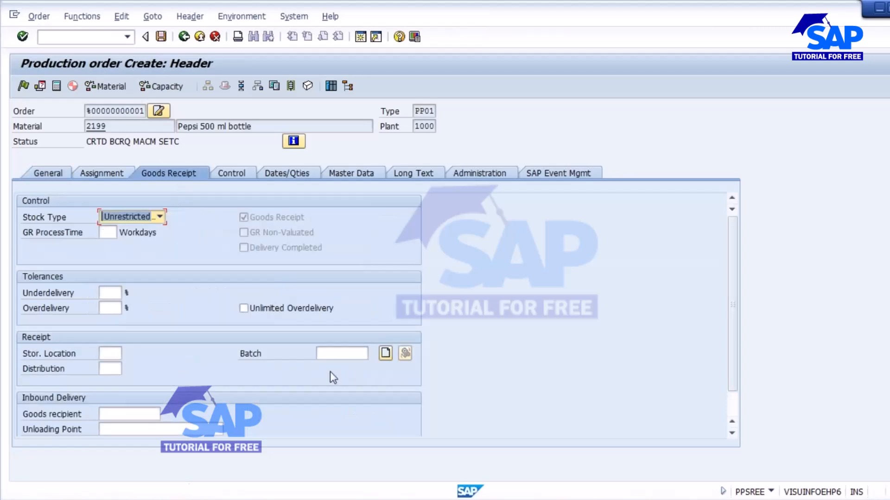
pyautogui.click(385, 354)
pyautogui.click(160, 36)
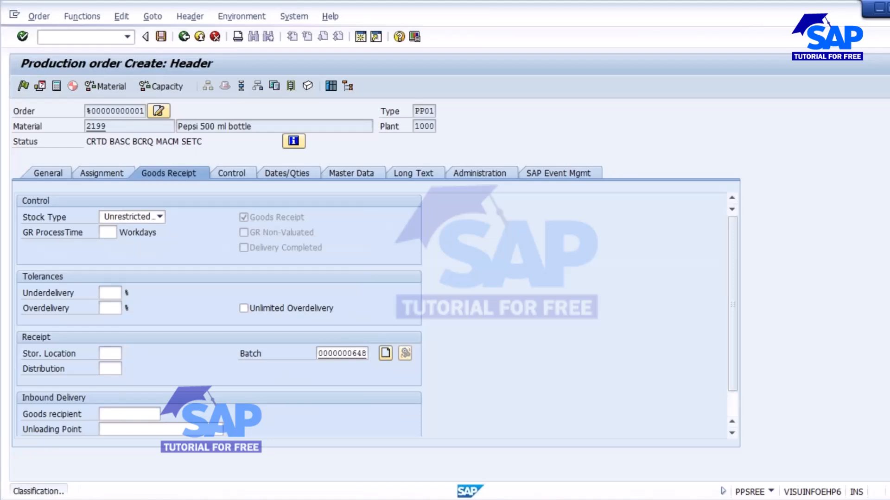
# Open the saved production order for change, display its component overview and release the order
pyautogui.click(39, 16)
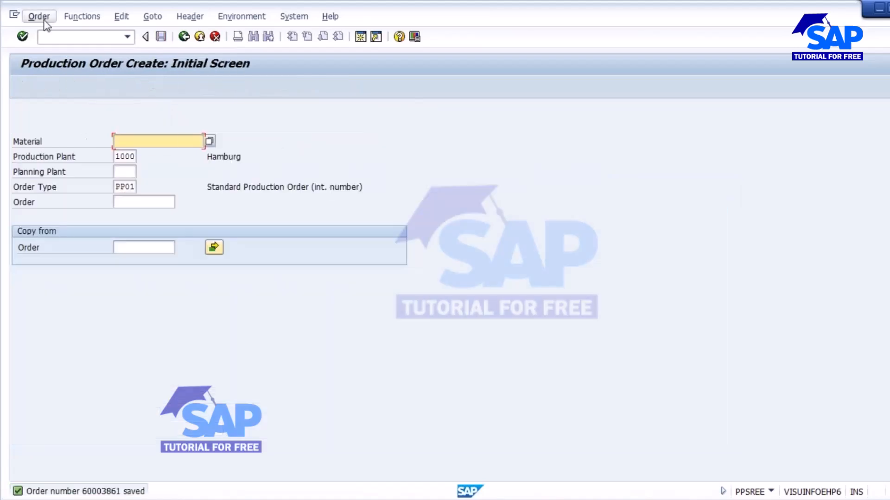
pyautogui.click(55, 80)
pyautogui.press('Return')
pyautogui.click(258, 86)
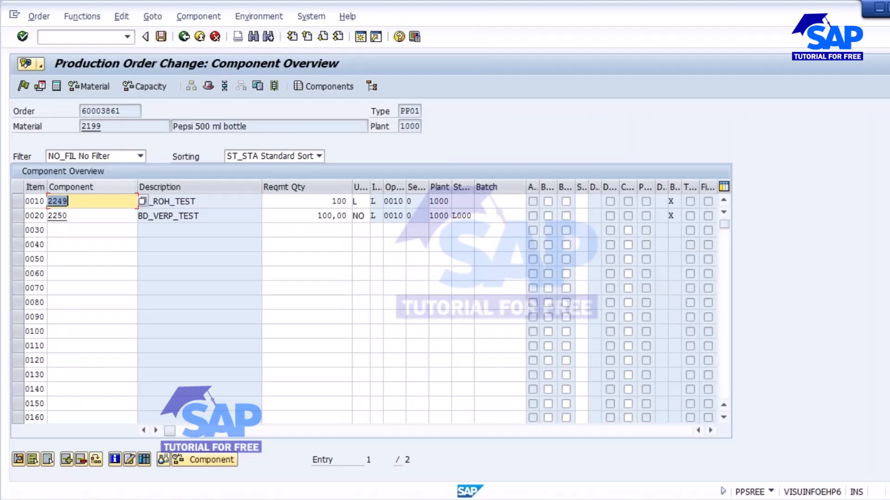
pyautogui.click(23, 86)
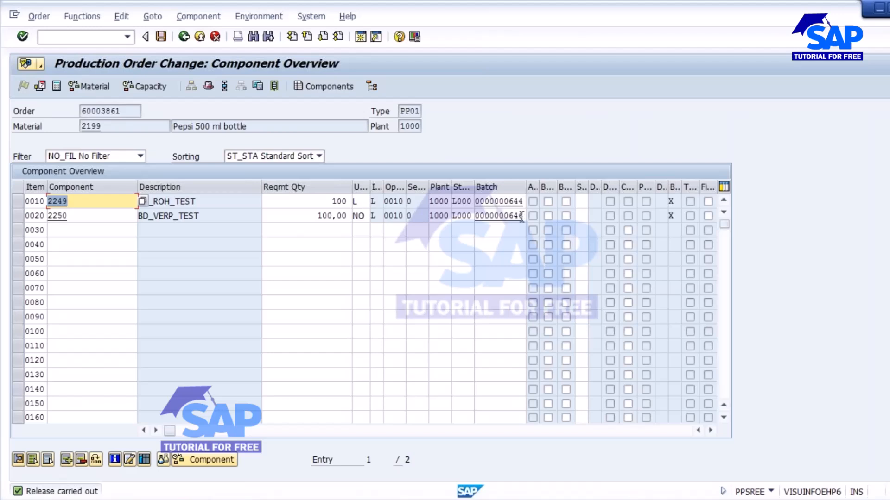
# Examine the batches assigned to components 2249 and 2250 in the released order
pyautogui.click(505, 220)
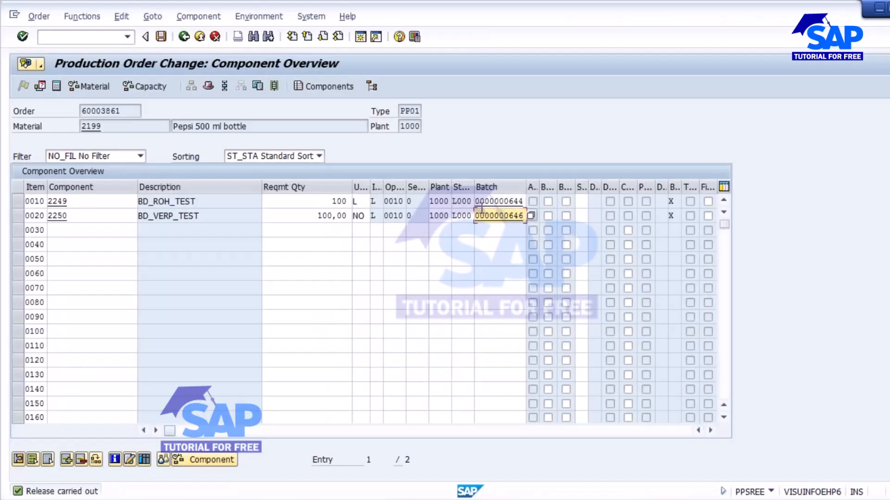
pyautogui.moveTo(478, 202); pyautogui.dragTo(523, 202)
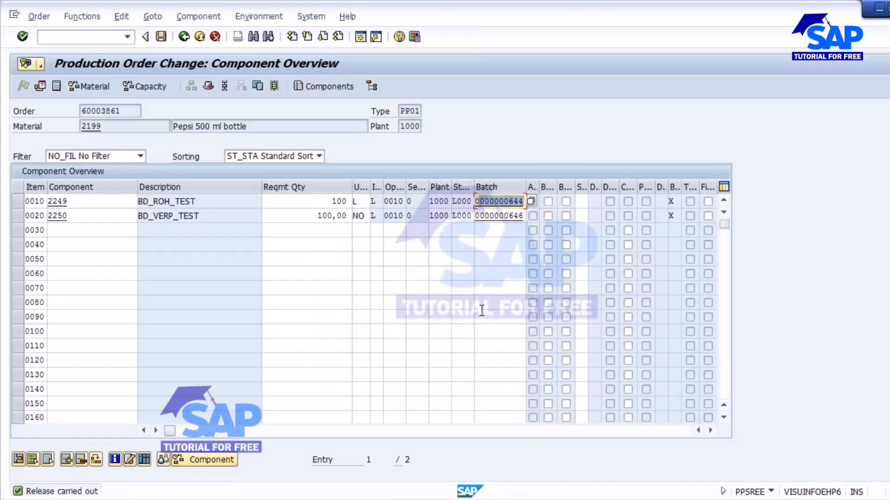
pyautogui.click(80, 215)
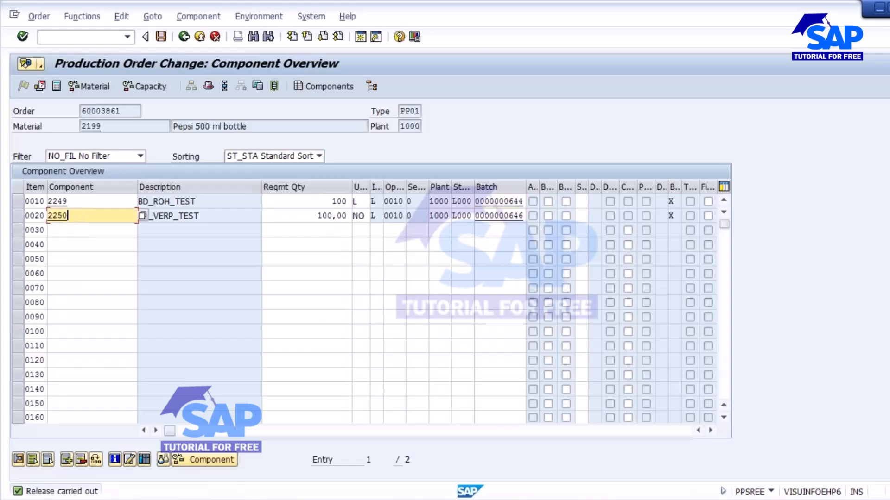
pyautogui.click(502, 215)
# Switch to the Excel workbook SAP.xlsx and compare the batch numbers, expiry dates and GR dates of materials 2249 and 2250
pyautogui.hotkey('alt', 'Tab')
pyautogui.click(492, 222)
pyautogui.click(498, 317)
pyautogui.click(489, 225)
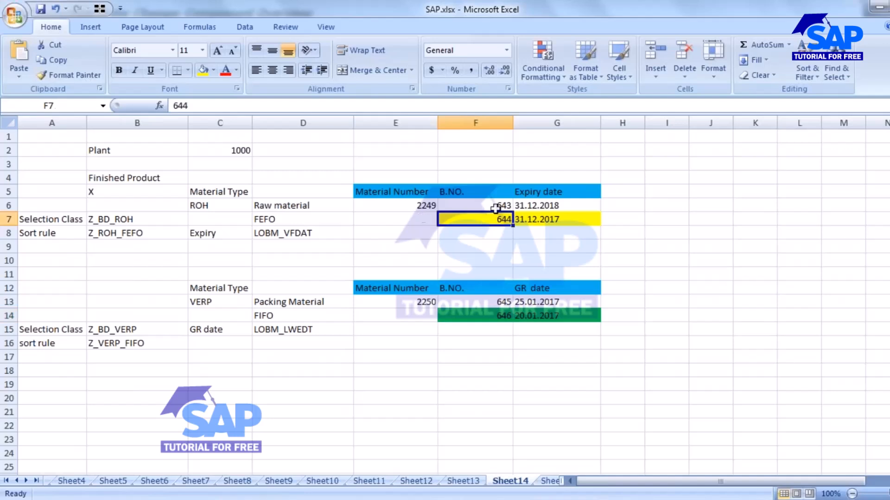
pyautogui.moveTo(487, 204); pyautogui.dragTo(500, 222)
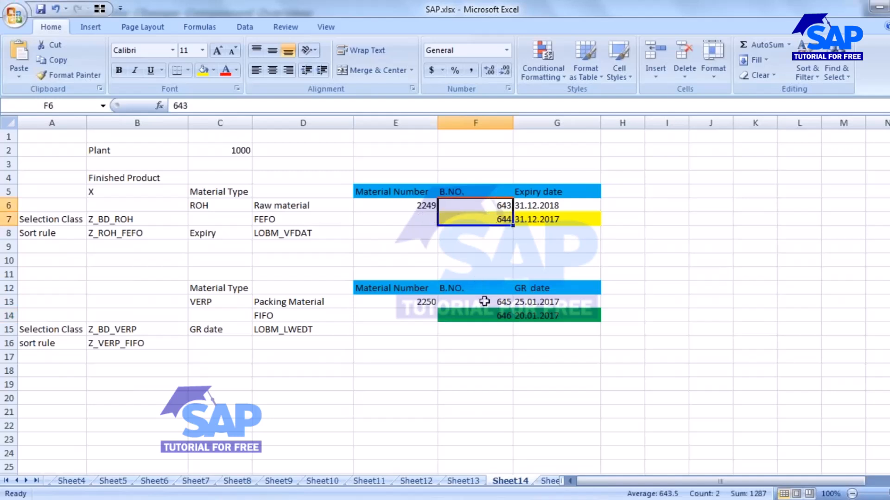
pyautogui.moveTo(484, 302); pyautogui.dragTo(507, 314)
pyautogui.moveTo(549, 206); pyautogui.dragTo(551, 220)
pyautogui.moveTo(551, 303); pyautogui.dragTo(551, 317)
pyautogui.click(390, 370)
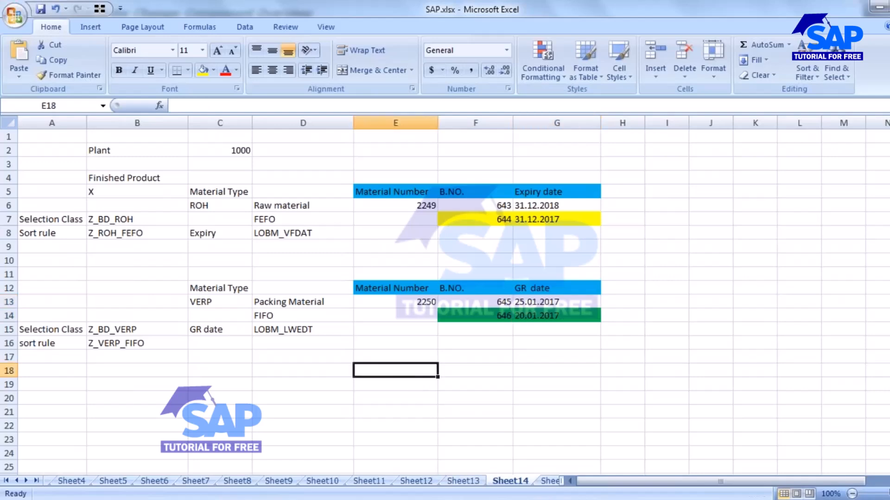
# Switch to the PowerPoint presentation Batch Determination.pptx and close it, saving the changes
pyautogui.hotkey('alt', 'Tab')
pyautogui.scroll(8, 66, 357)
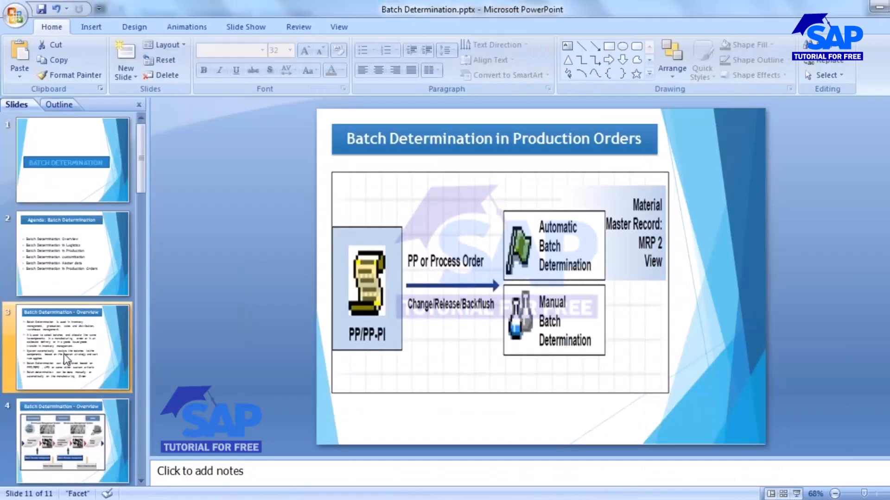
pyautogui.hotkey('alt', 'F4')
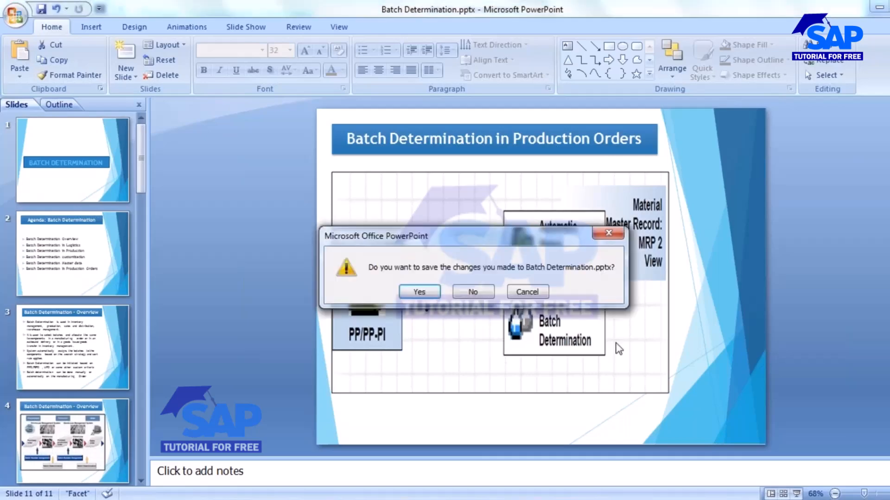
pyautogui.click(419, 291)
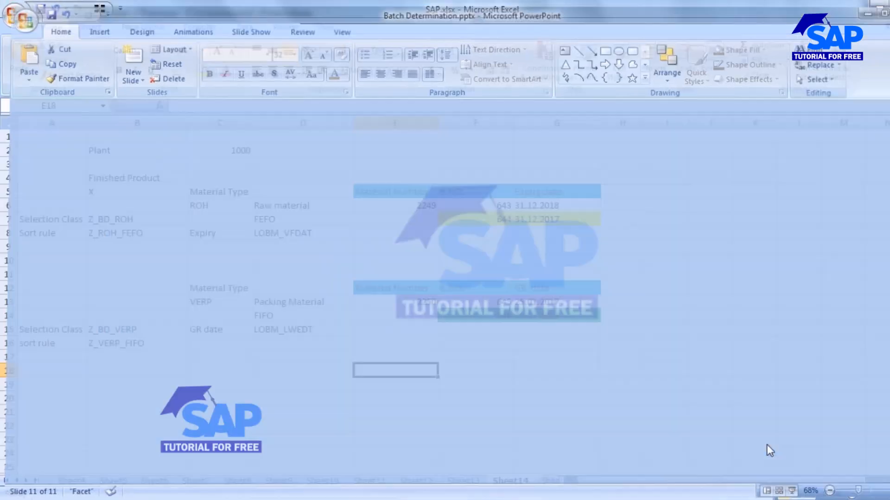